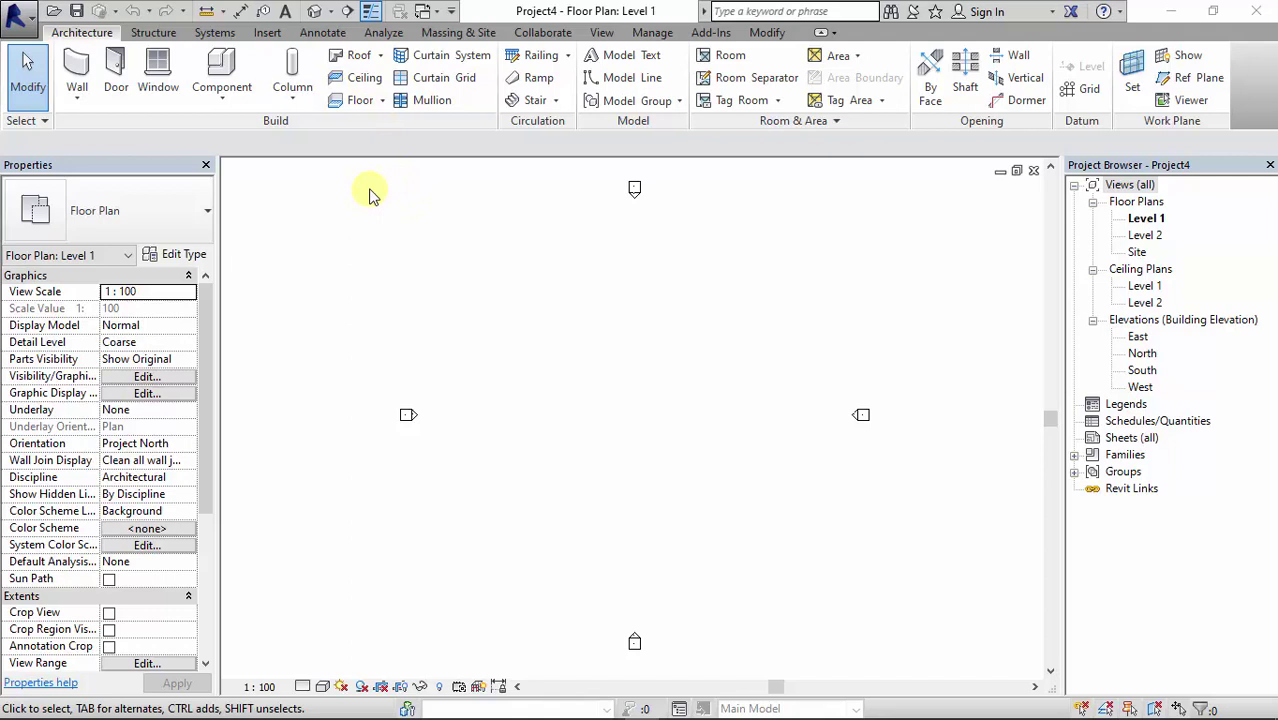
Sketch a trial floor boundary with a closed line outline and a rectangle
{"action": "left_click", "coordinate": [352, 104]}
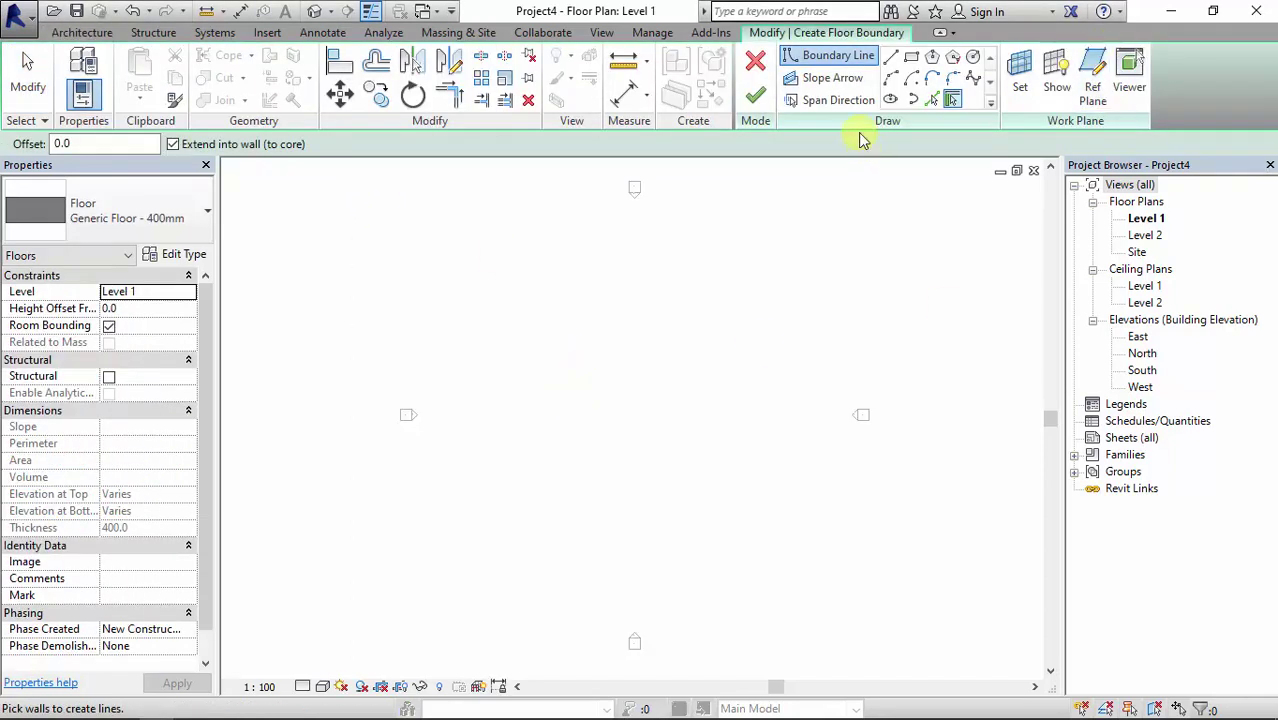
{"action": "left_click", "coordinate": [890, 57]}
{"action": "left_click", "coordinate": [545, 325]}
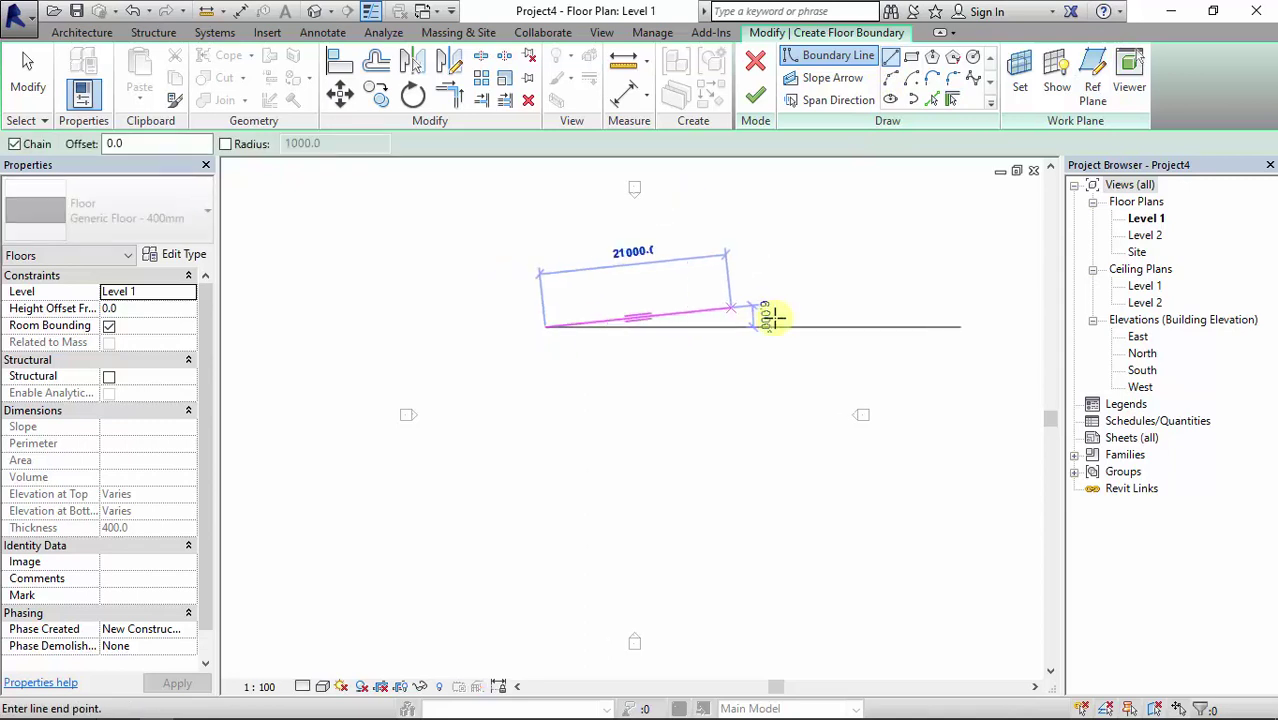
{"action": "left_click", "coordinate": [776, 326]}
{"action": "left_click", "coordinate": [777, 372]}
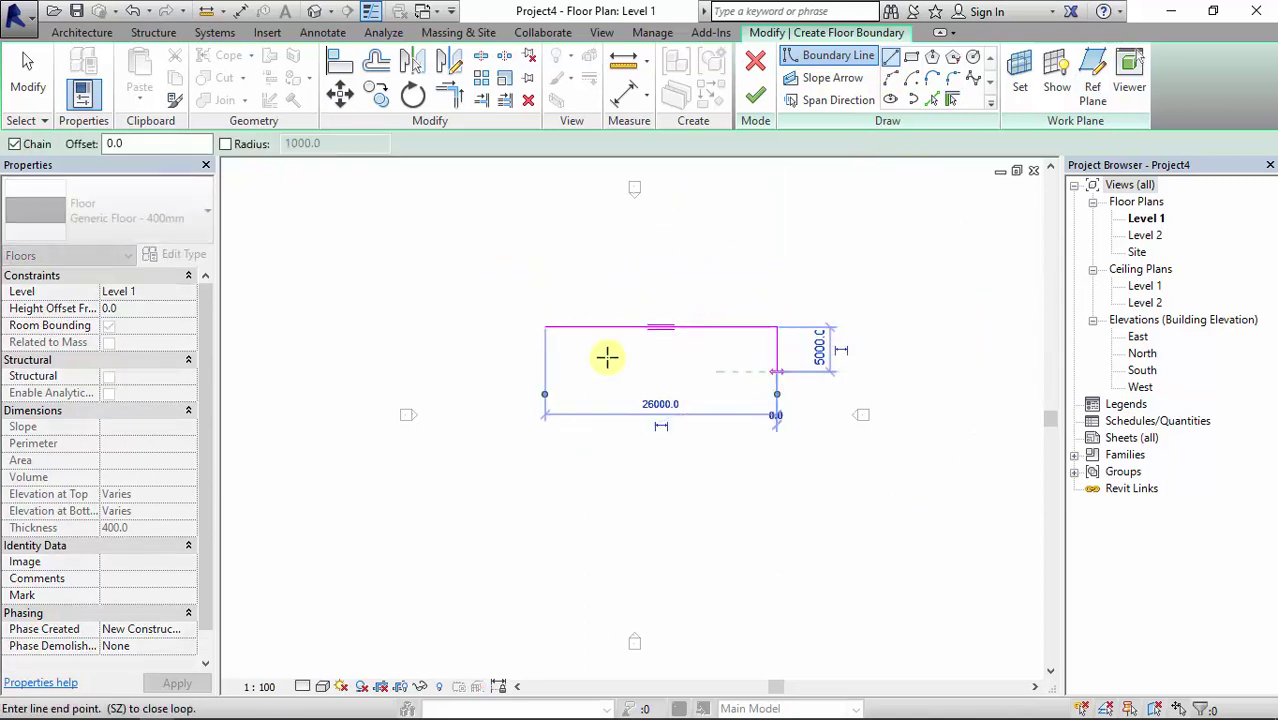
{"action": "left_click", "coordinate": [545, 372]}
{"action": "left_click", "coordinate": [545, 326]}
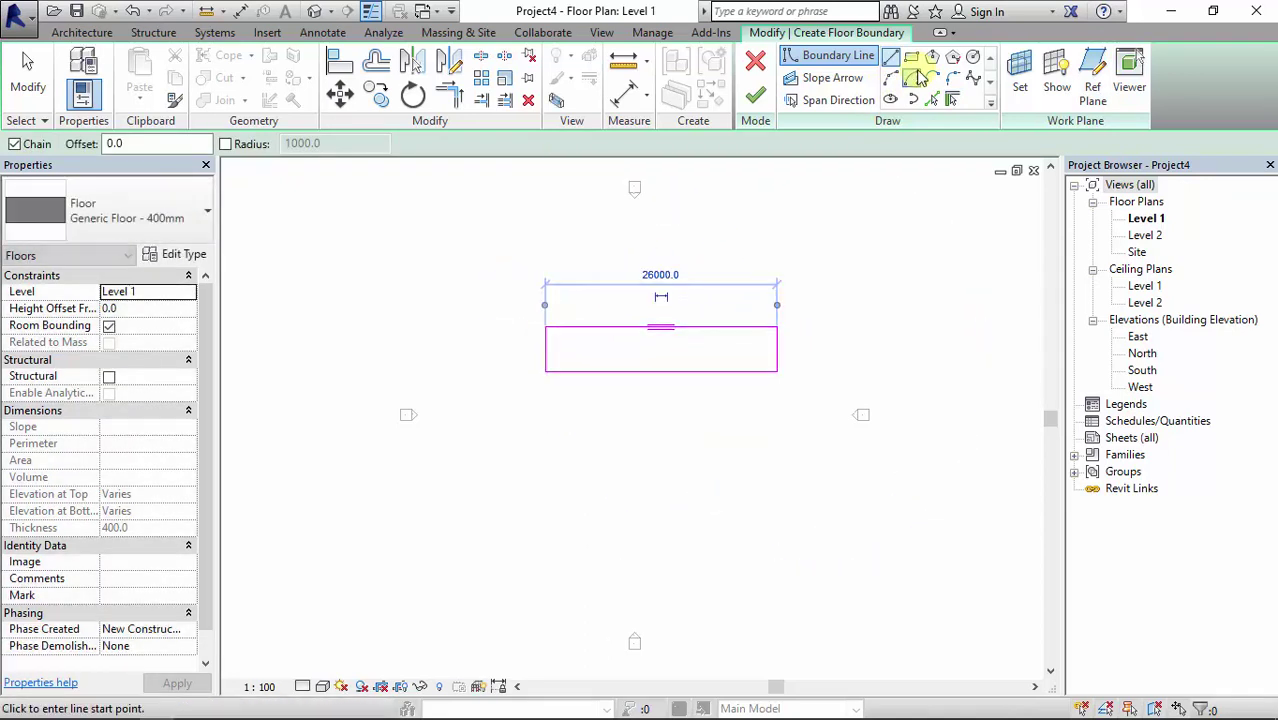
{"action": "left_click", "coordinate": [910, 58]}
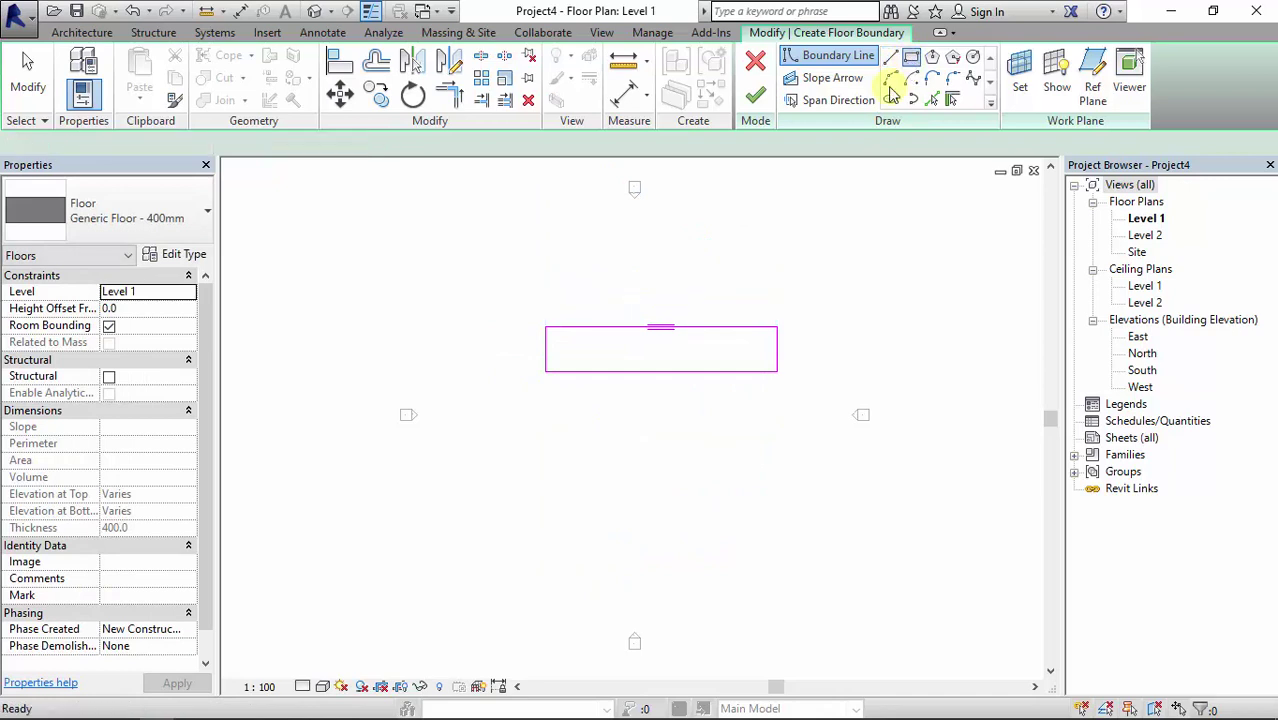
{"action": "left_click", "coordinate": [510, 412]}
{"action": "left_click", "coordinate": [795, 510]}
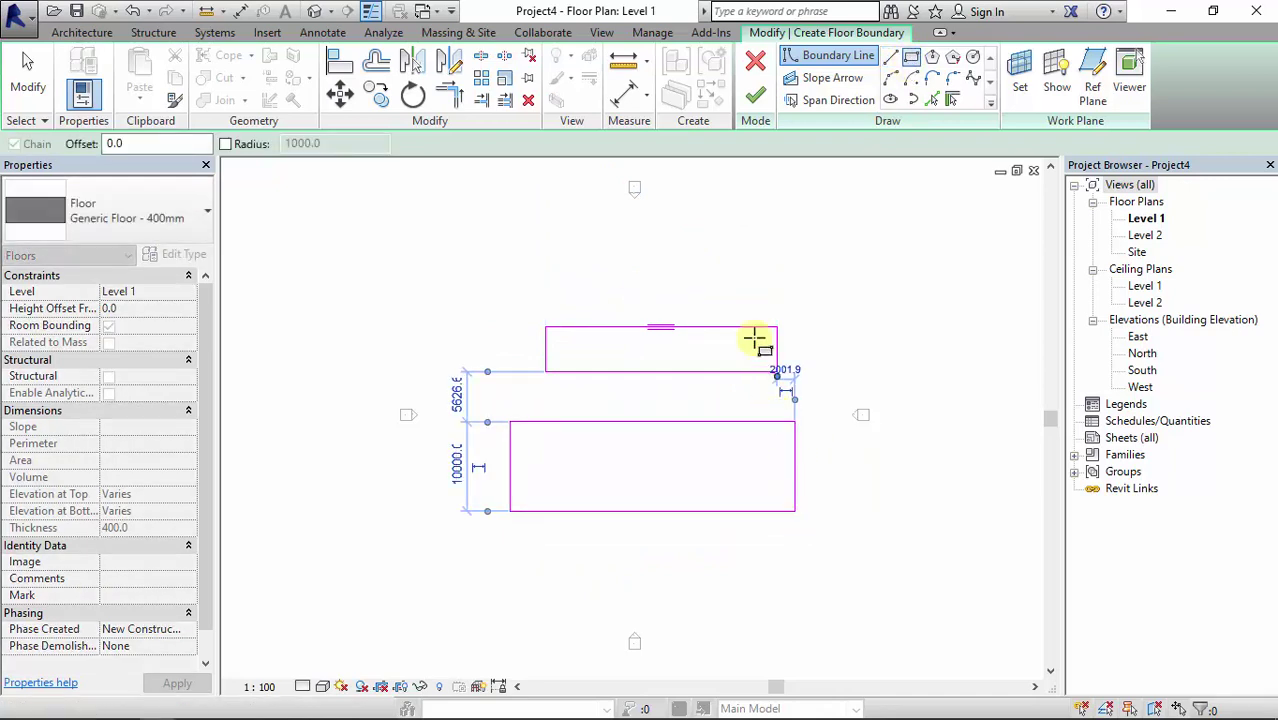
Add a circle boundary, finish the trial floor, then delete it
{"action": "left_click", "coordinate": [972, 56]}
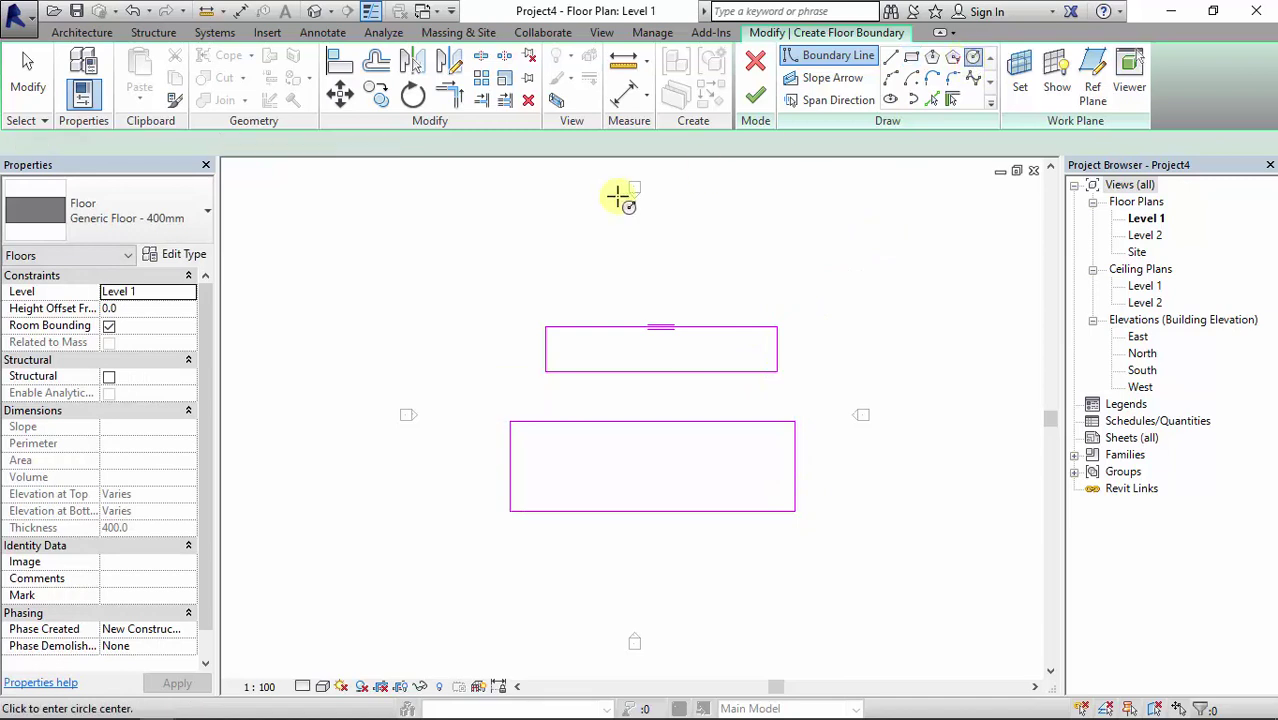
{"action": "left_click", "coordinate": [633, 245]}
{"action": "left_click", "coordinate": [662, 272]}
{"action": "key", "text": "Escape"}
{"action": "key", "text": "Escape"}
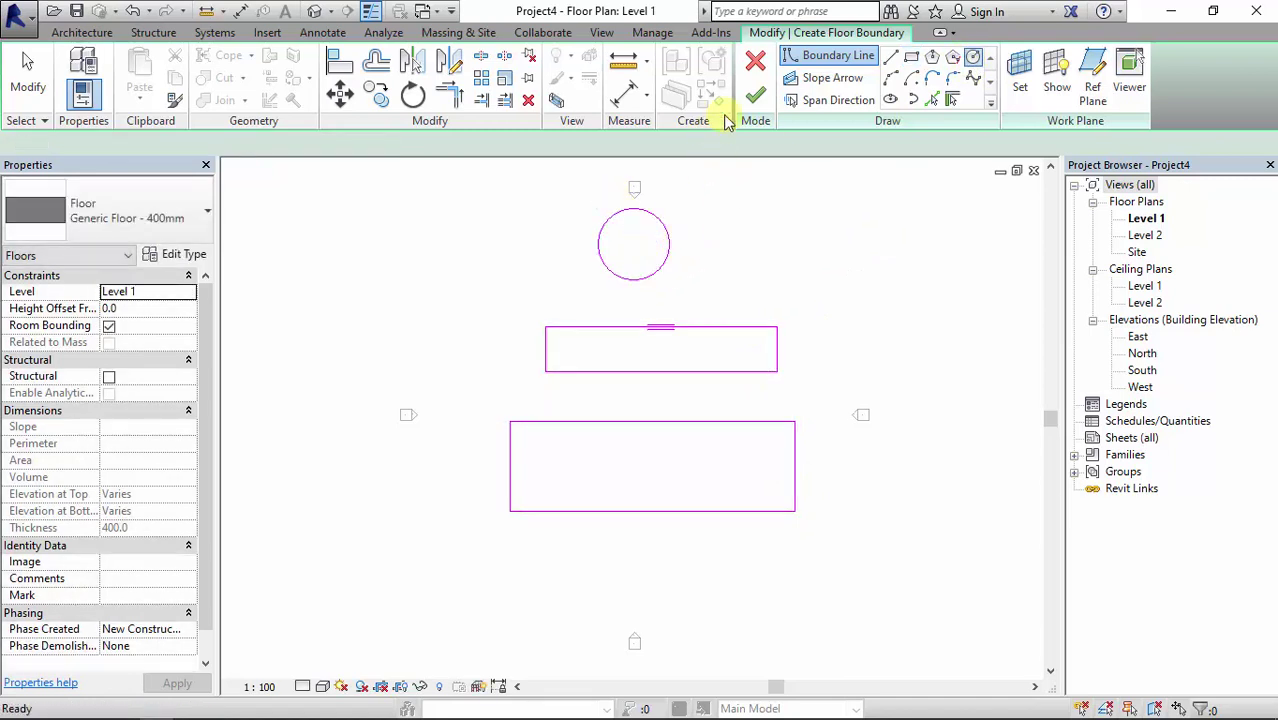
{"action": "left_click", "coordinate": [757, 100]}
{"action": "key", "text": "Escape"}
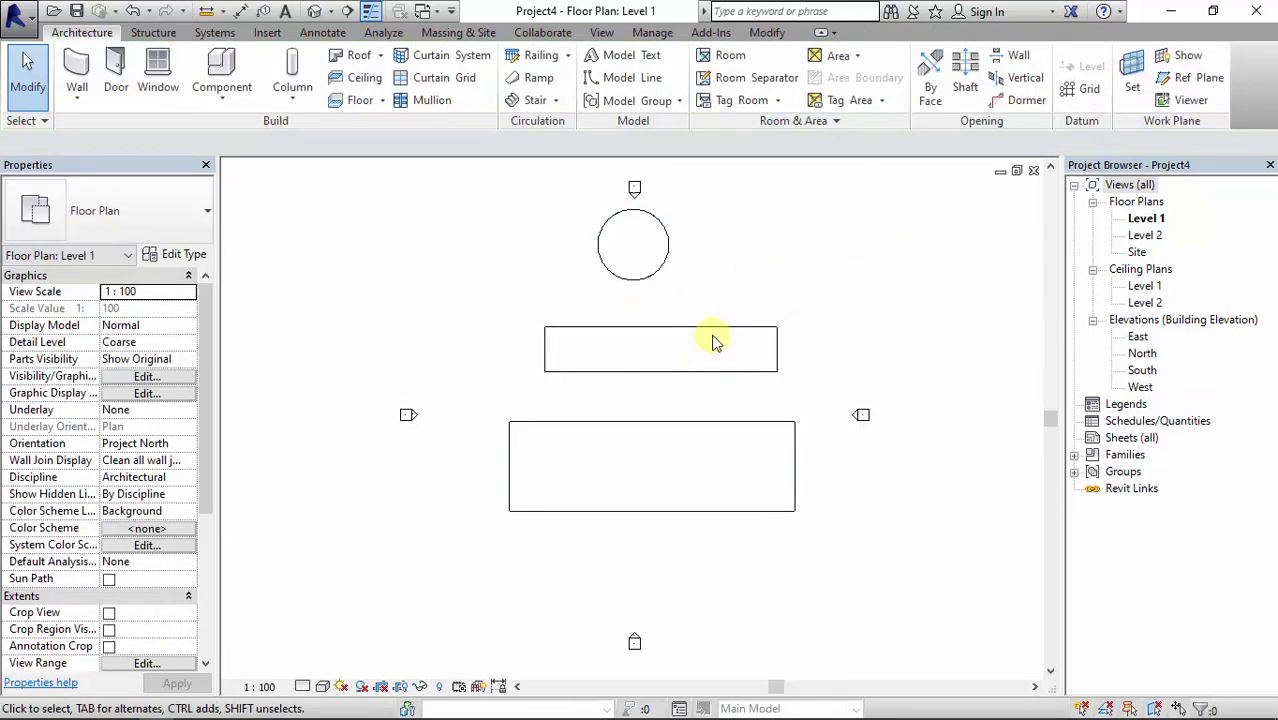
{"action": "left_click", "coordinate": [716, 321]}
{"action": "left_click", "coordinate": [526, 100]}
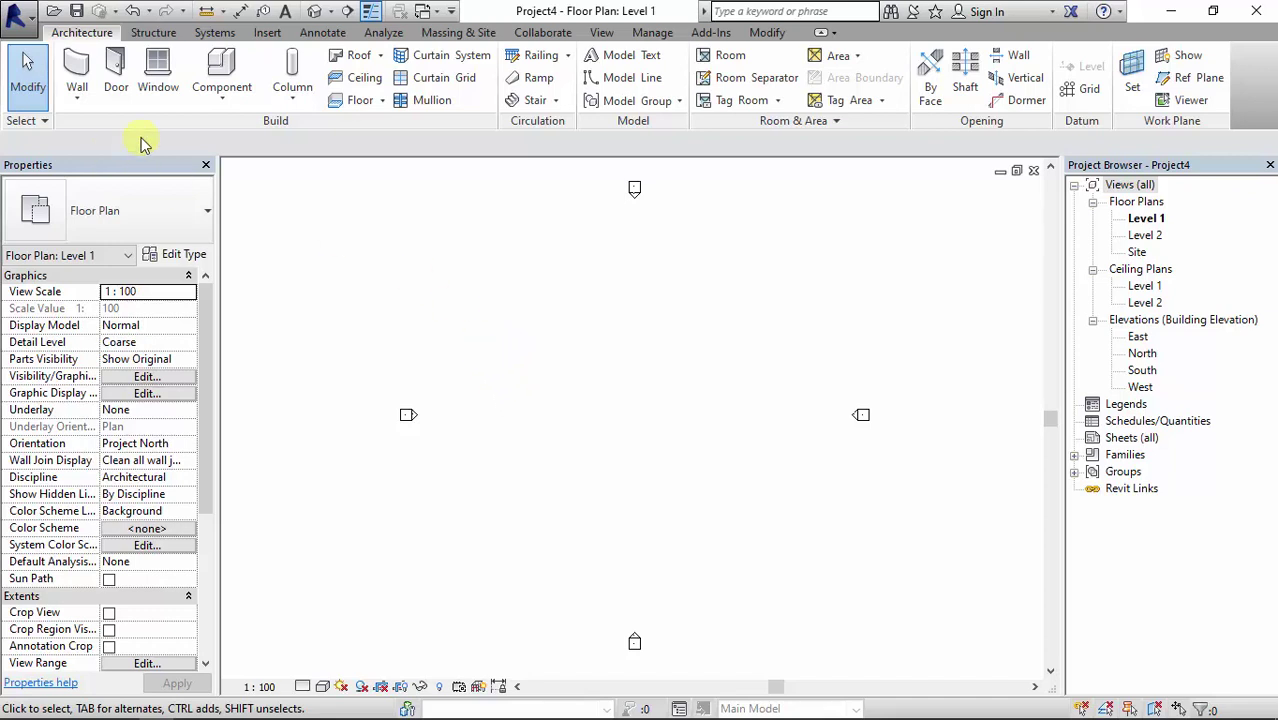
Draw a 9000 x 39000 rectangular Generic 400mm floor on Level 1 and finish it
{"action": "left_click", "coordinate": [355, 104]}
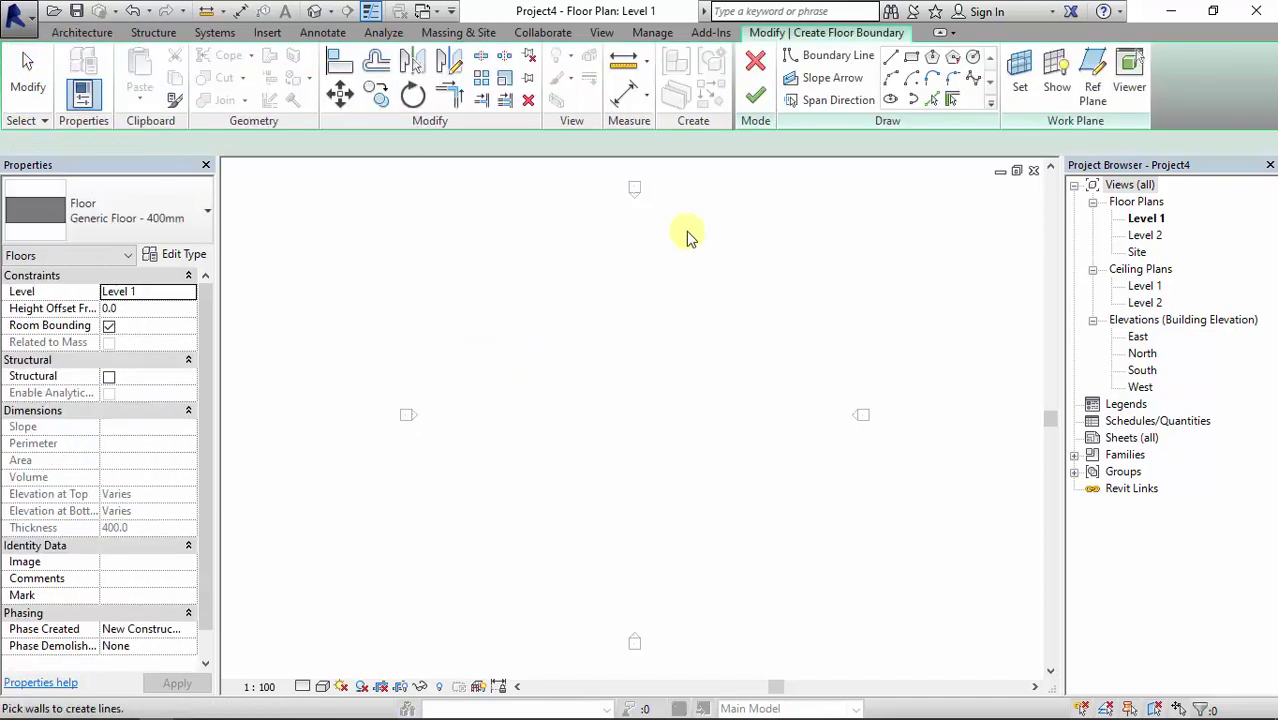
{"action": "left_click", "coordinate": [910, 57]}
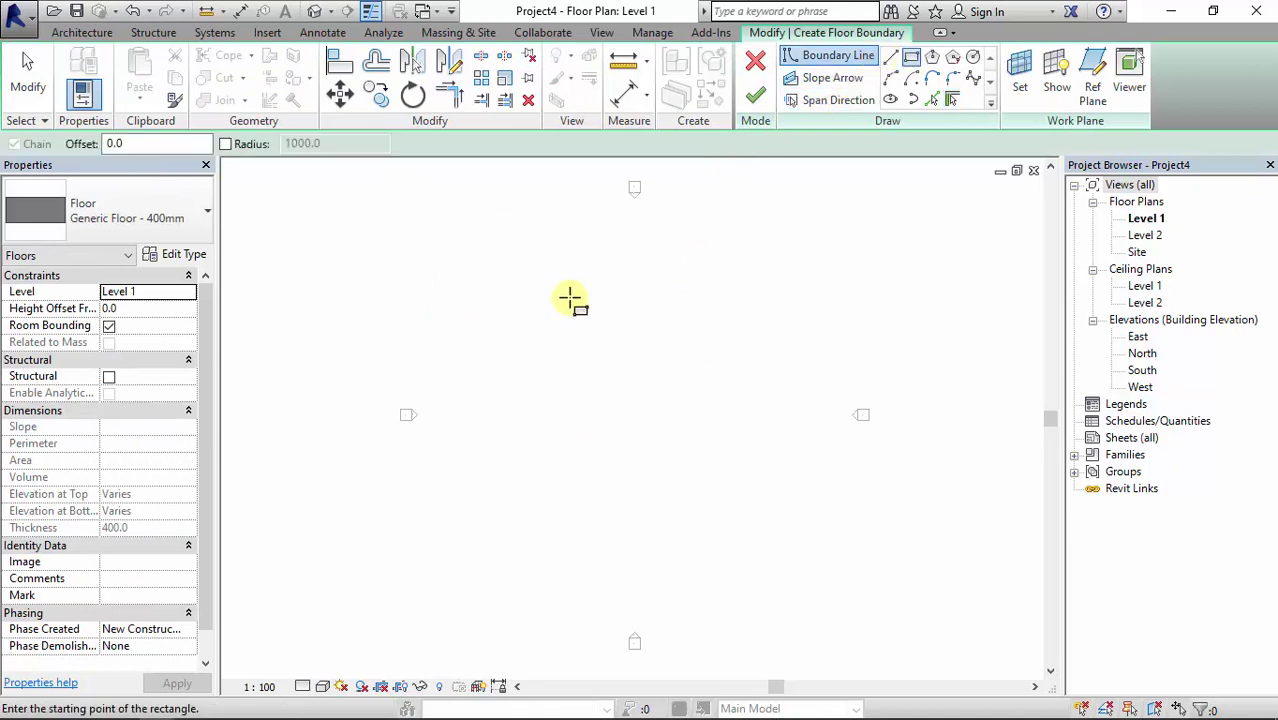
{"action": "left_click", "coordinate": [579, 262]}
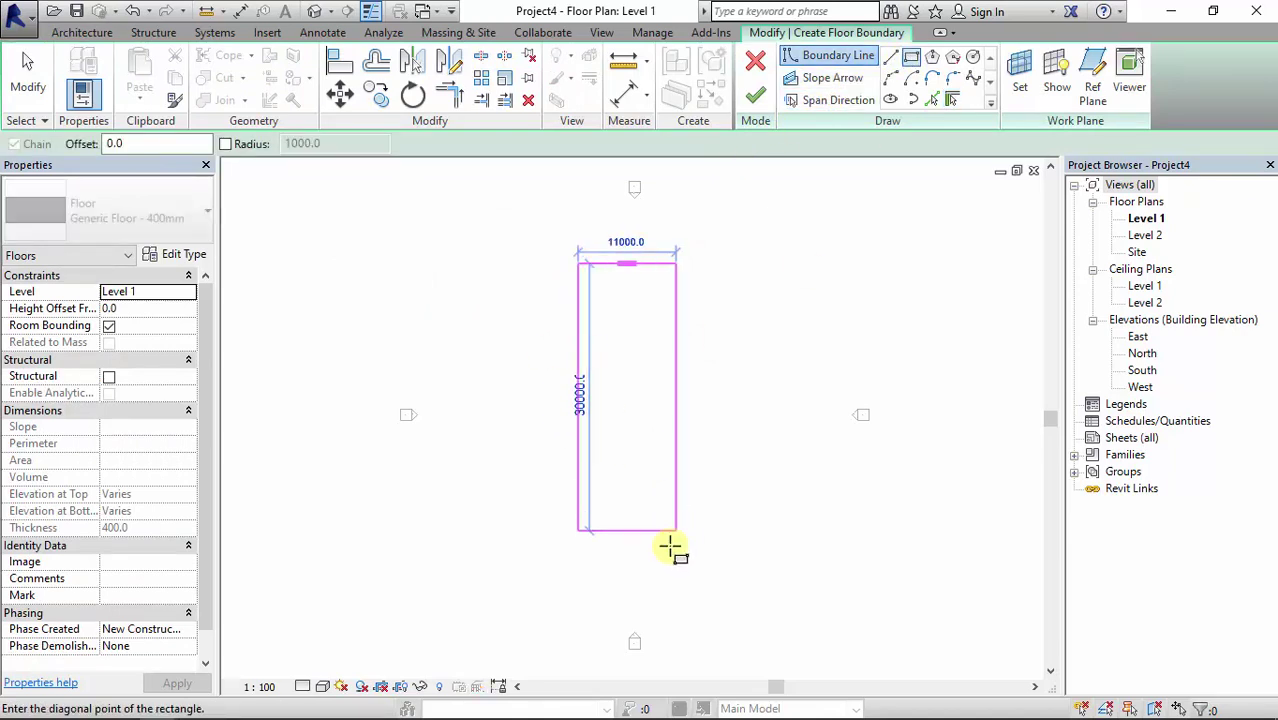
{"action": "left_click", "coordinate": [658, 608]}
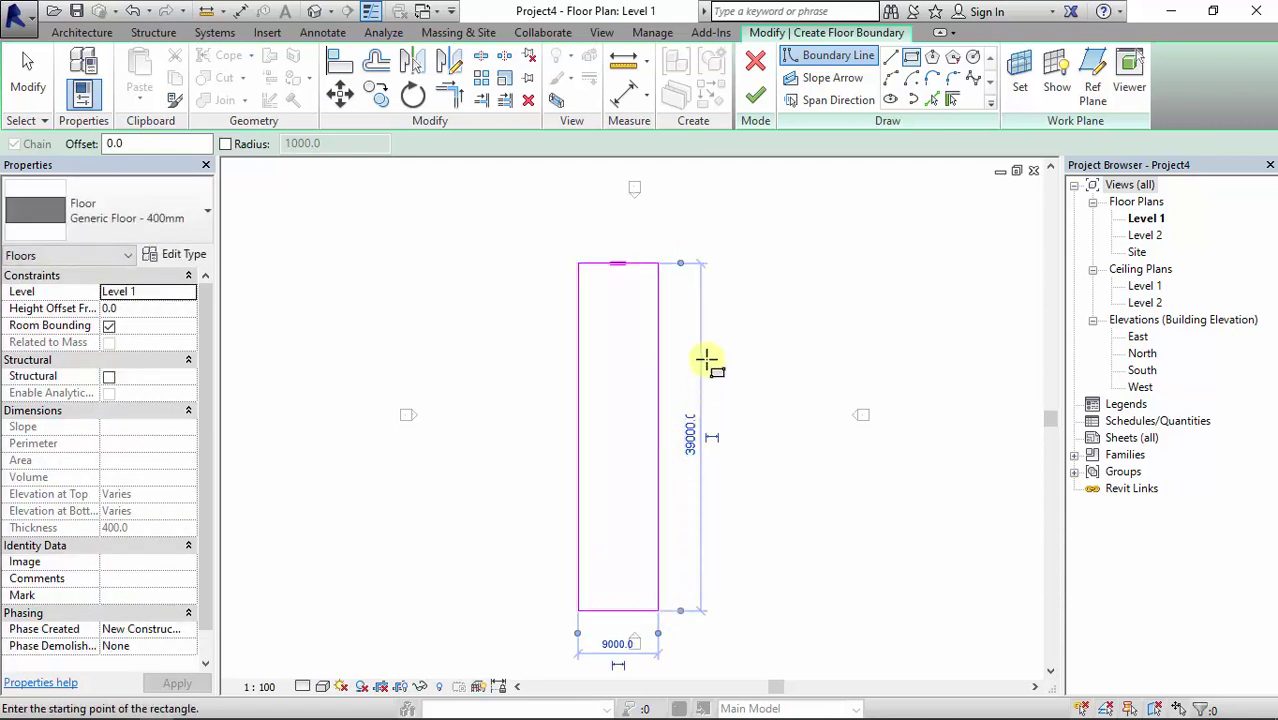
{"action": "left_click", "coordinate": [759, 97]}
{"action": "left_click", "coordinate": [700, 531]}
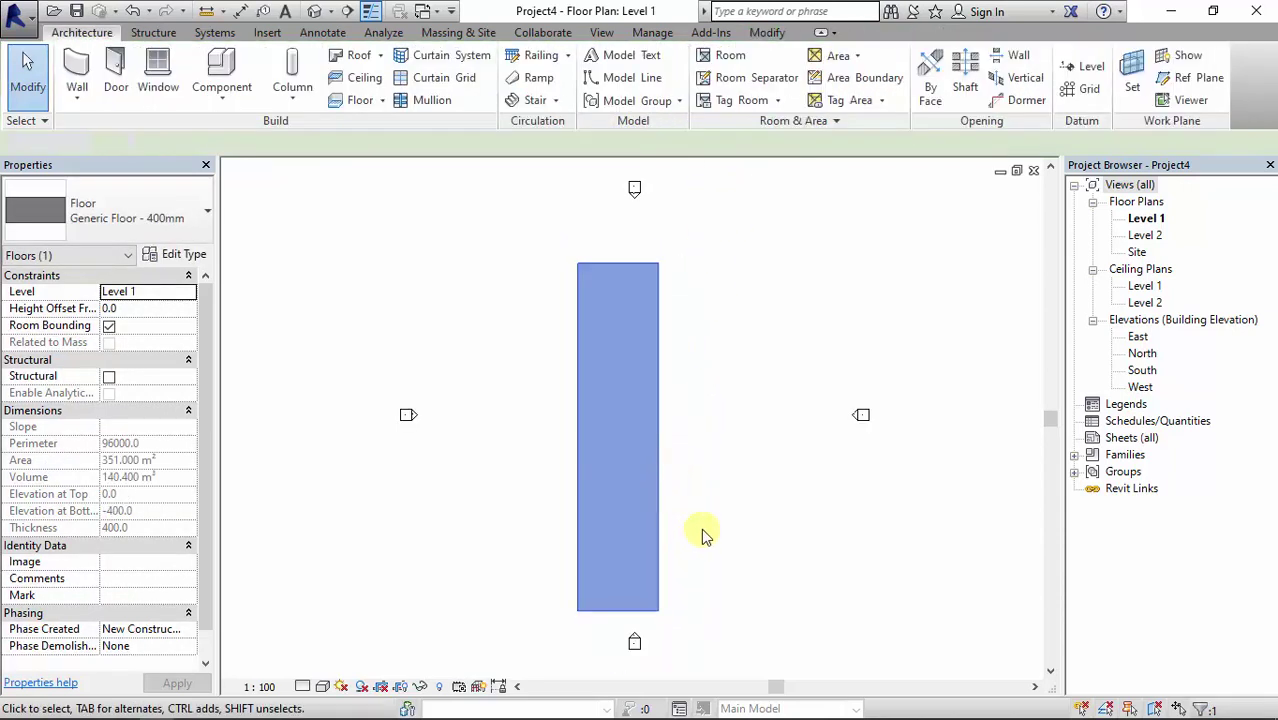
{"action": "scroll", "coordinate": [633, 605], "scroll_direction": "up", "scroll_amount": 2}
{"action": "scroll", "coordinate": [655, 565], "scroll_direction": "down", "scroll_amount": 2}
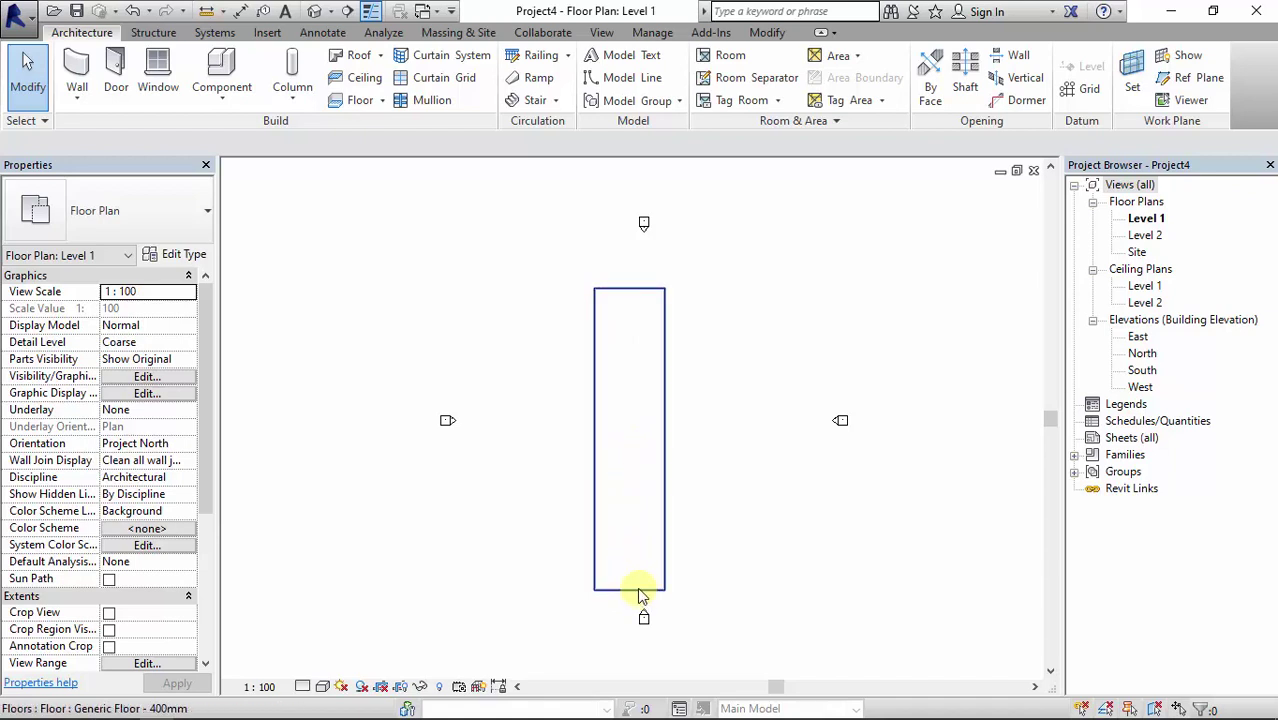
{"action": "scroll", "coordinate": [640, 596], "scroll_direction": "up", "scroll_amount": 3}
{"action": "scroll", "coordinate": [642, 580], "scroll_direction": "down", "scroll_amount": 3}
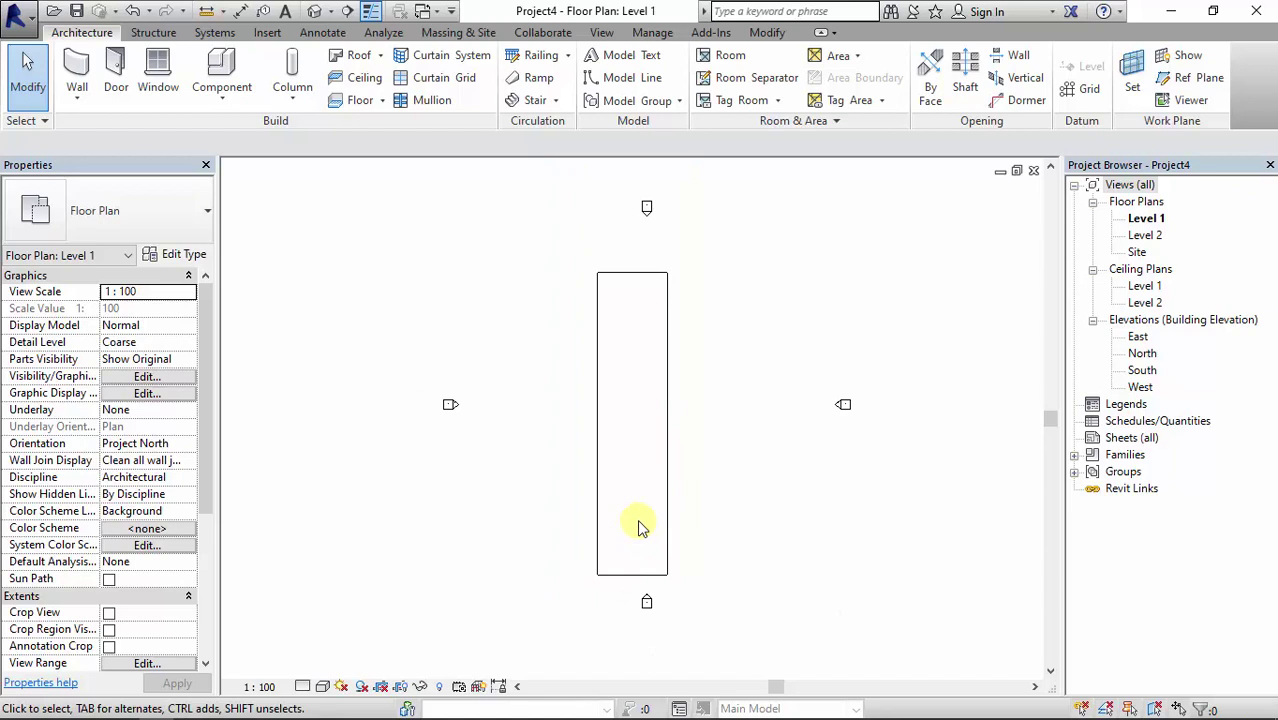
Add a chained split line up from the bottom edge, 2800 across, and back down
{"action": "left_click", "coordinate": [600, 345]}
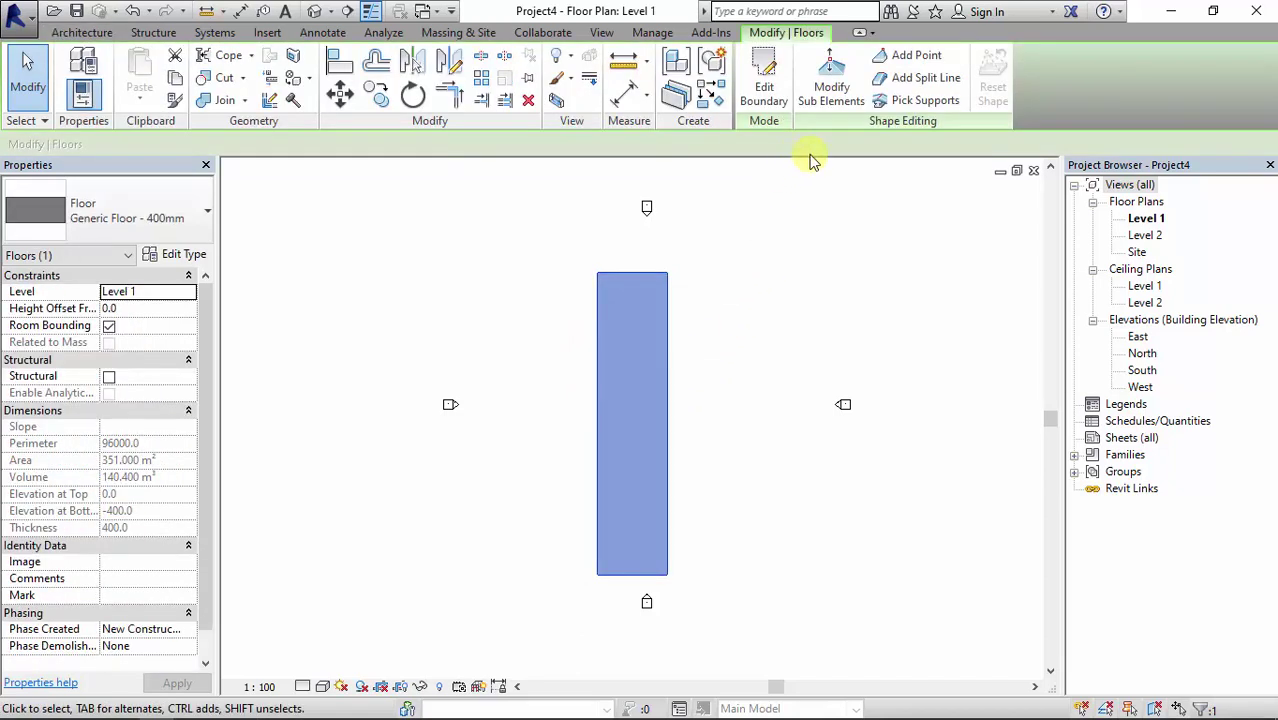
{"action": "left_click", "coordinate": [905, 80]}
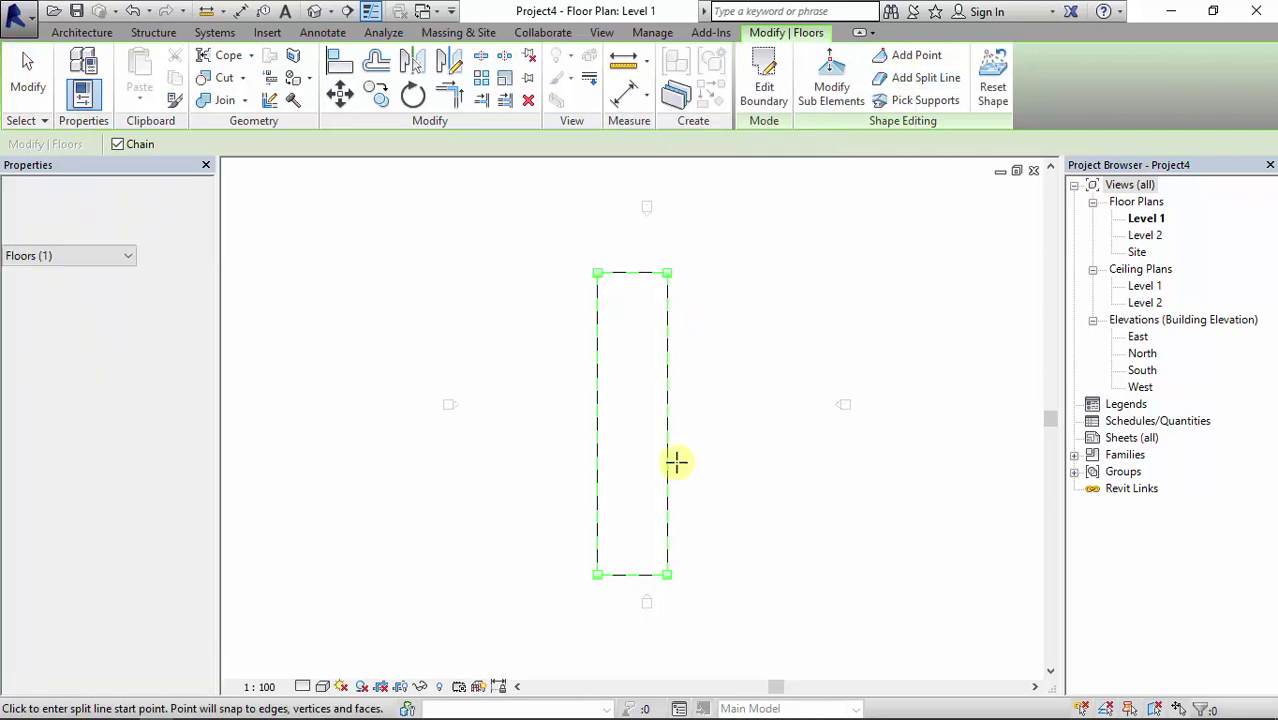
{"action": "scroll", "coordinate": [645, 541], "scroll_direction": "up", "scroll_amount": 2}
{"action": "scroll", "coordinate": [645, 541], "scroll_direction": "up", "scroll_amount": 1}
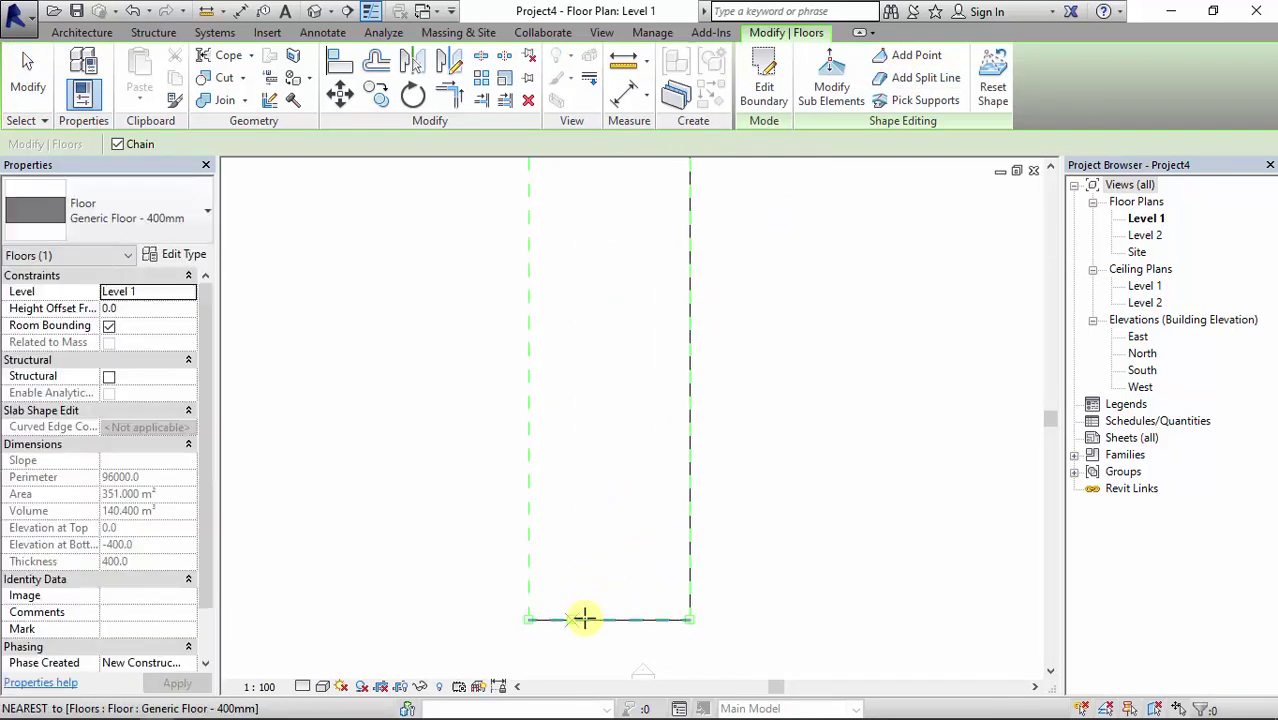
{"action": "left_click", "coordinate": [588, 620]}
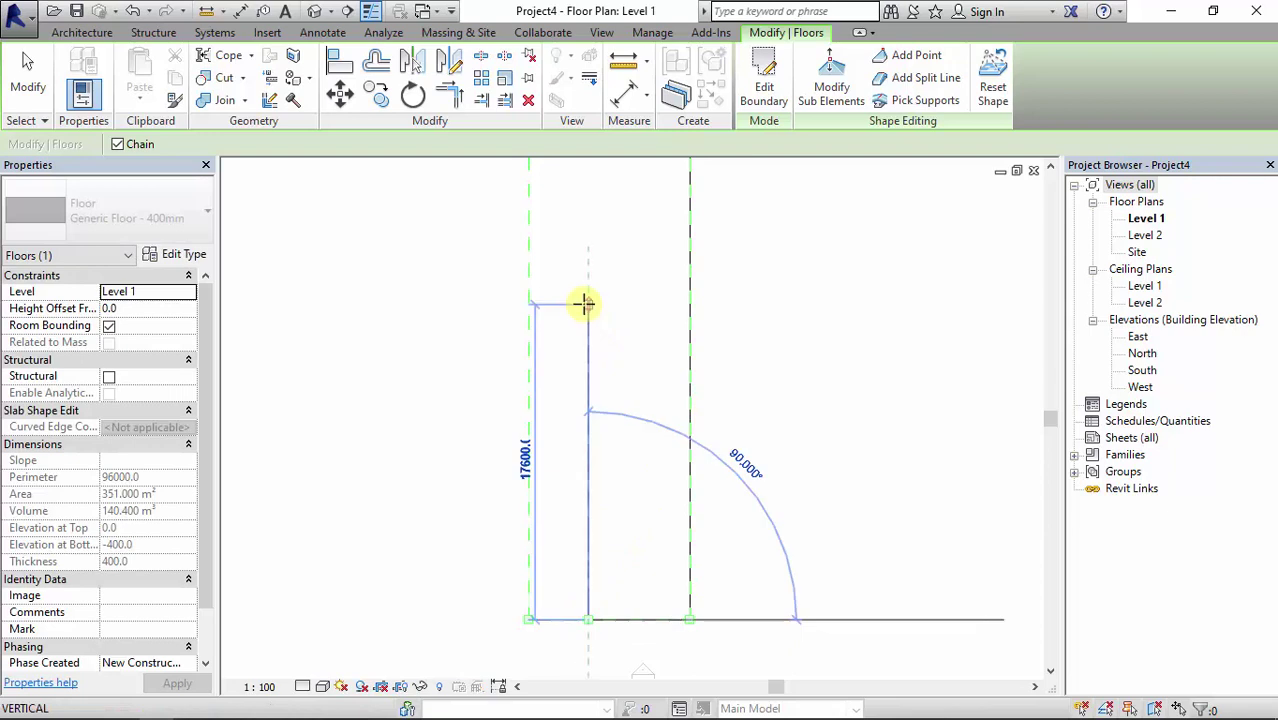
{"action": "left_click", "coordinate": [118, 146]}
{"action": "left_click", "coordinate": [588, 249]}
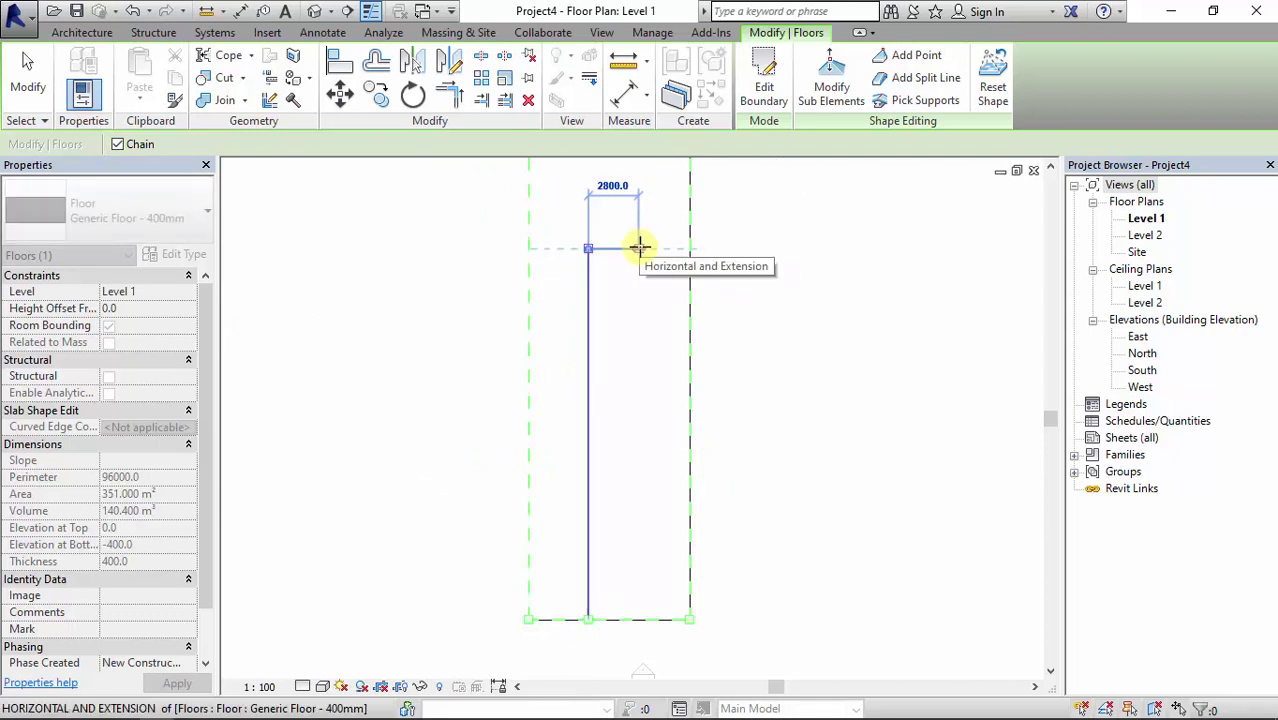
{"action": "left_click", "coordinate": [641, 247]}
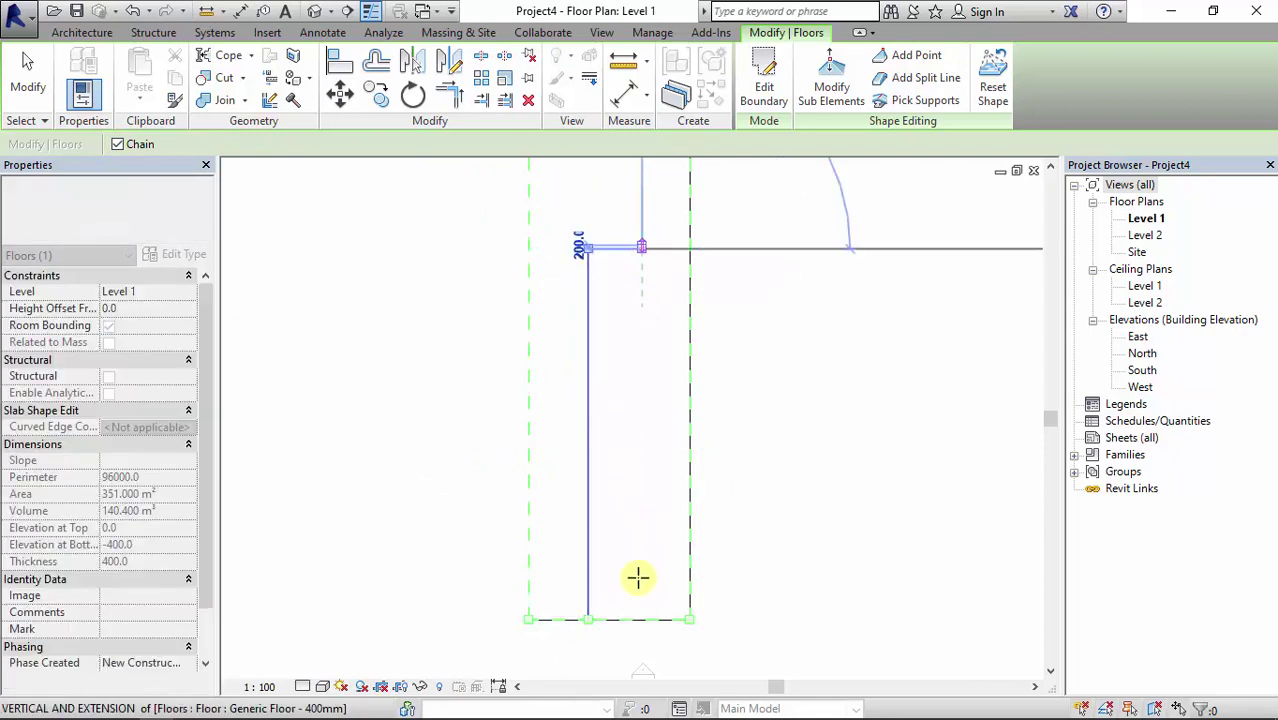
{"action": "left_click", "coordinate": [642, 618]}
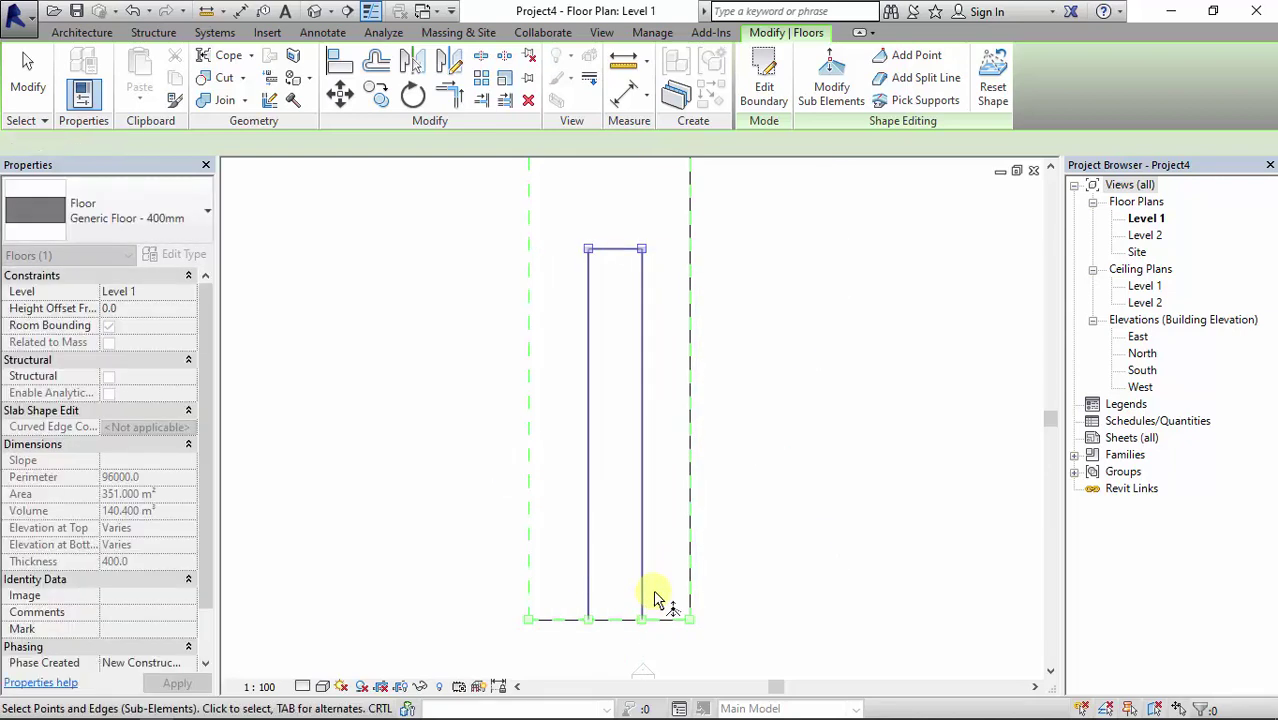
{"action": "key", "text": "Escape"}
{"action": "key", "text": "Escape"}
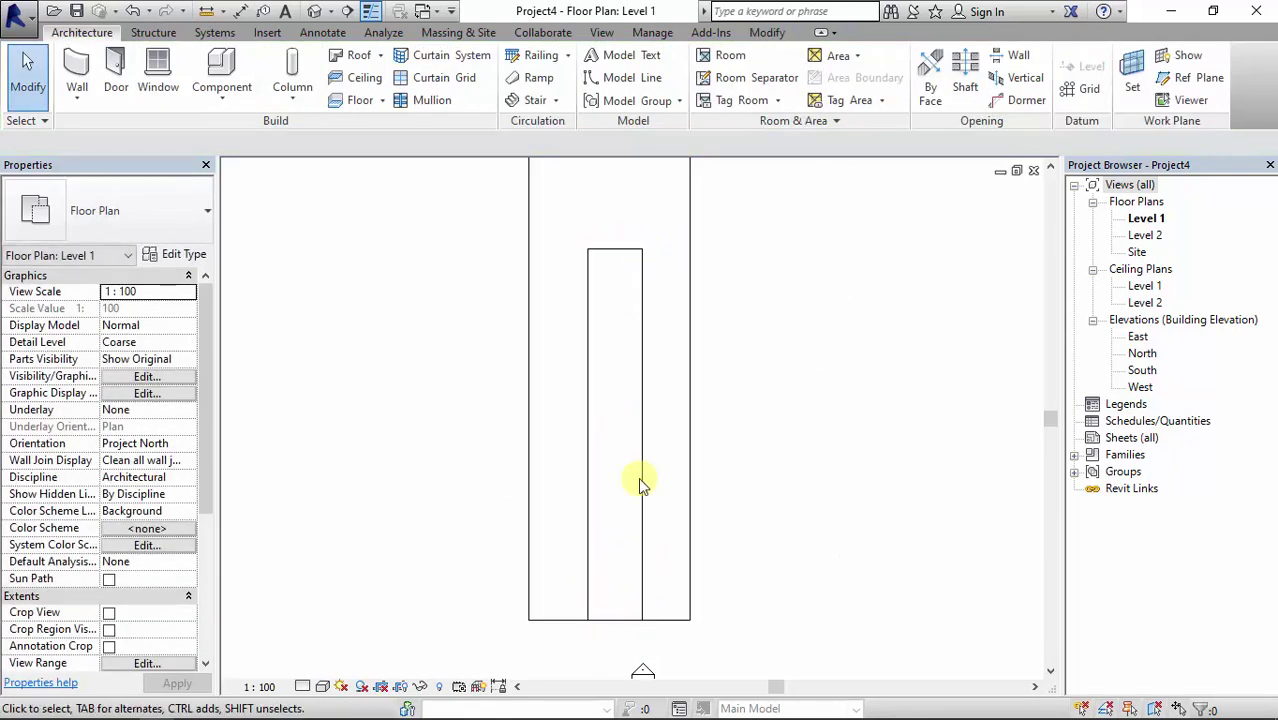
{"action": "left_click", "coordinate": [689, 506]}
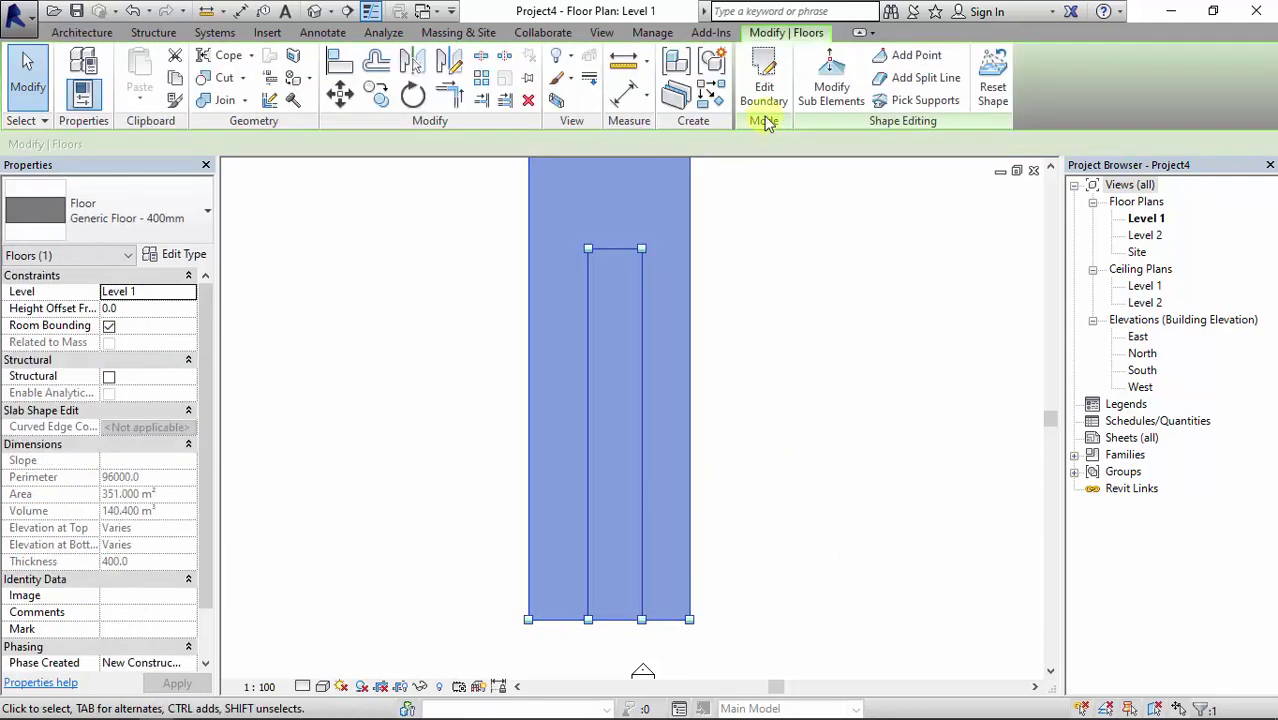
Start Add Point on the floor shape and pan along its bottom edge
{"action": "left_click", "coordinate": [916, 55]}
{"action": "scroll", "coordinate": [606, 644], "scroll_direction": "up", "scroll_amount": 3}
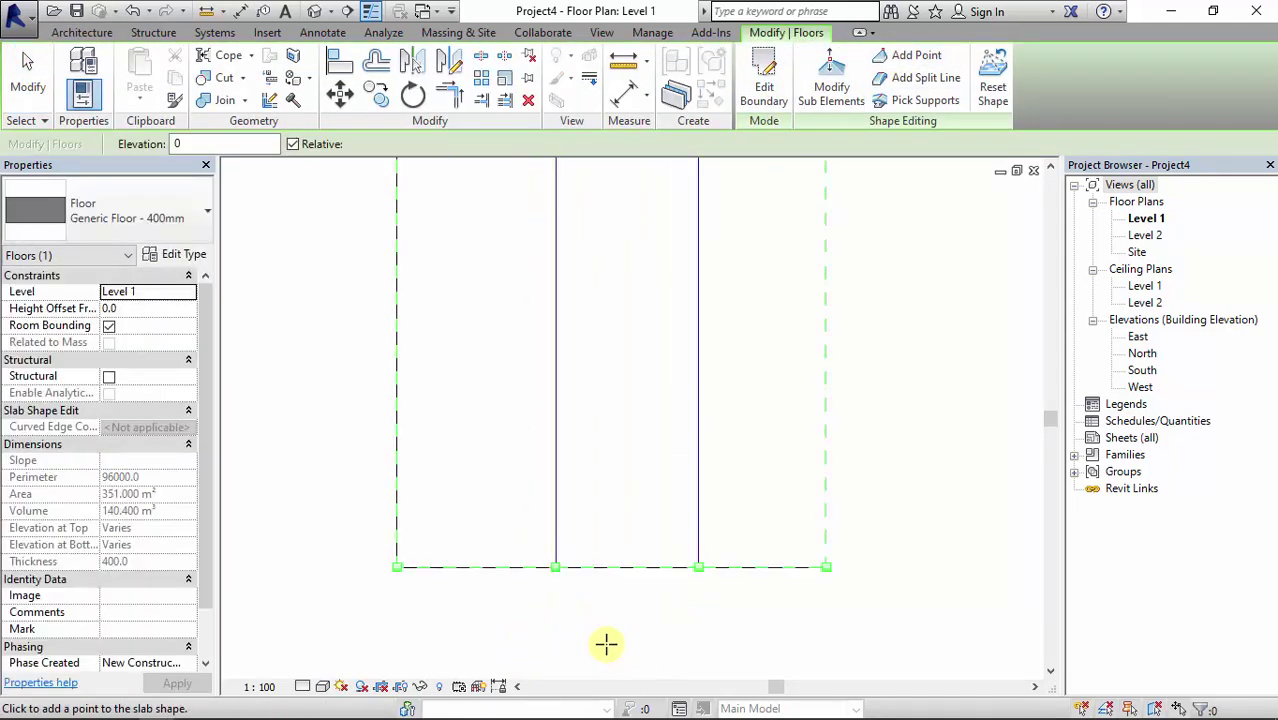
{"action": "scroll", "coordinate": [536, 553], "scroll_direction": "up", "scroll_amount": 6}
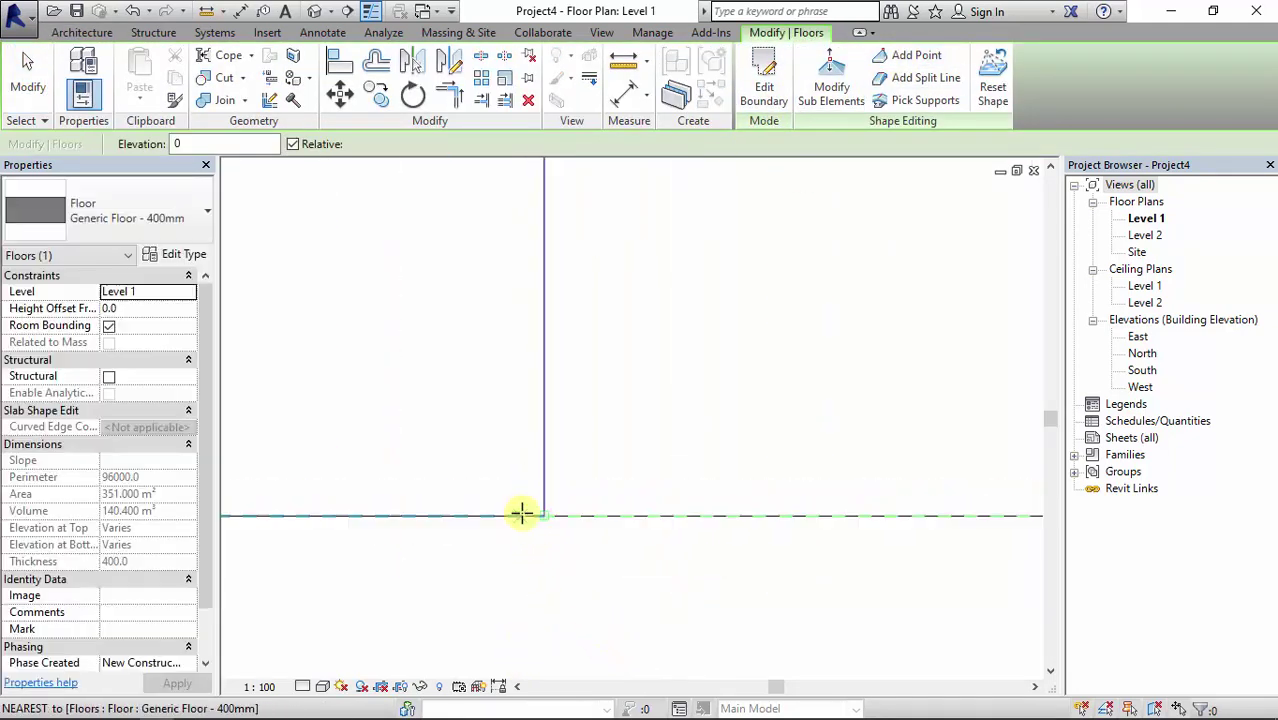
{"action": "middle_click_drag", "start_coordinate": [521, 513], "coordinate": [671, 496]}
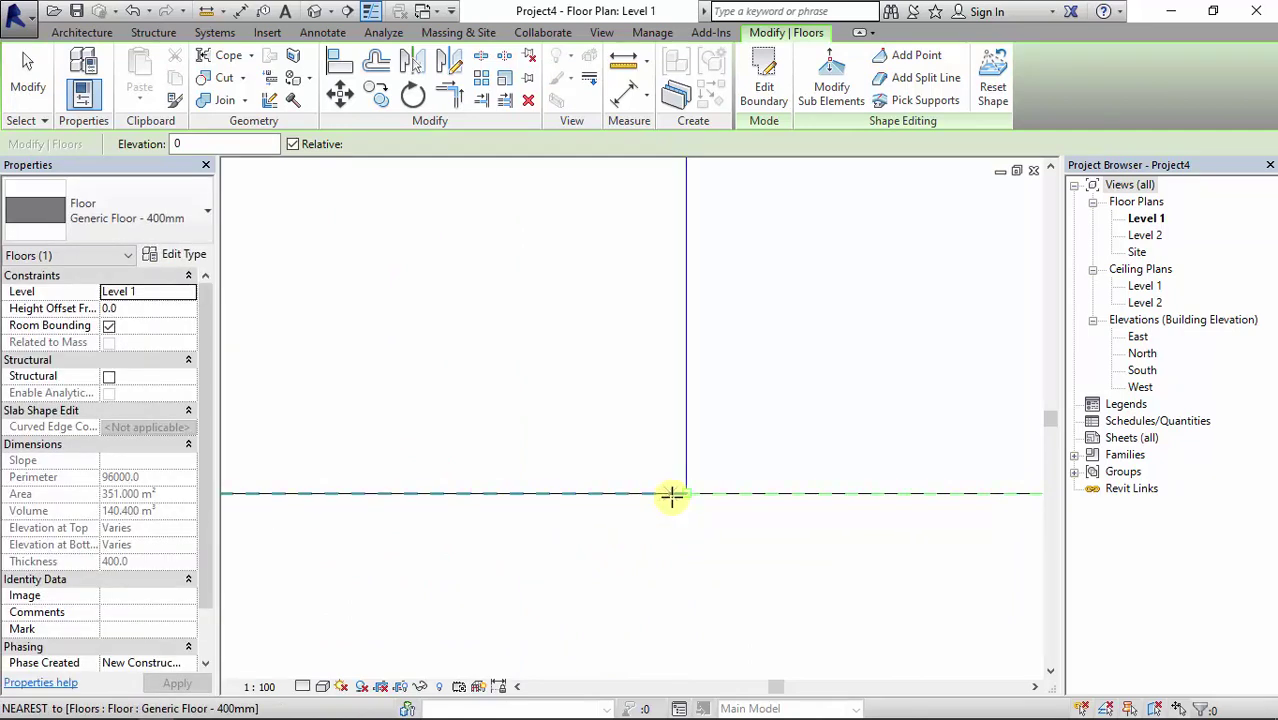
{"action": "scroll", "coordinate": [530, 558], "scroll_direction": "down", "scroll_amount": 2}
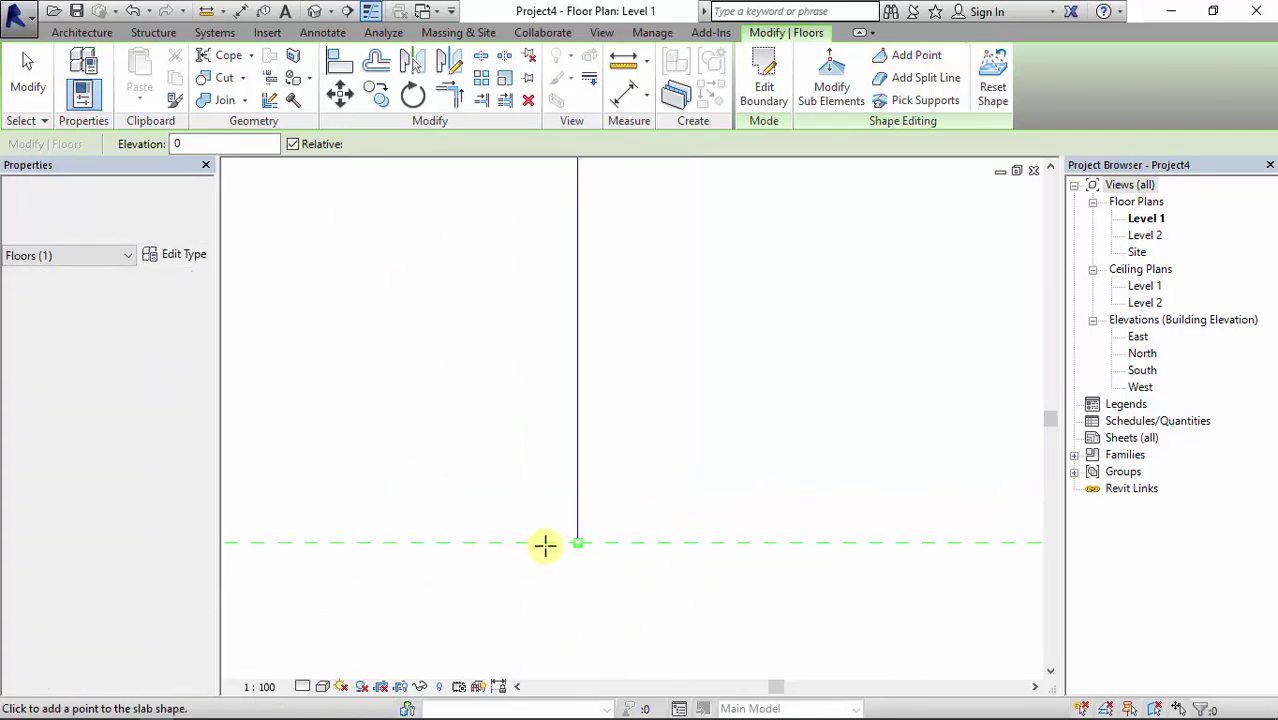
{"action": "middle_click_drag", "start_coordinate": [542, 542], "coordinate": [570, 547]}
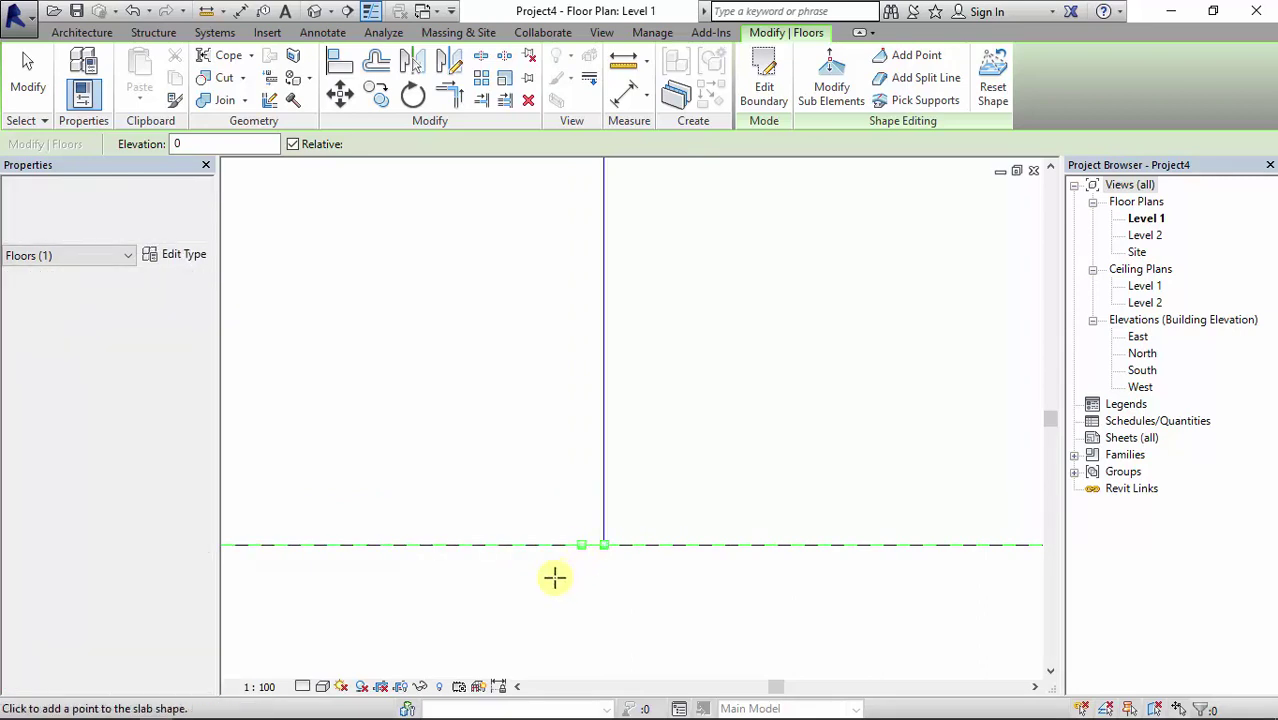
{"action": "middle_click_drag", "start_coordinate": [553, 576], "coordinate": [446, 560]}
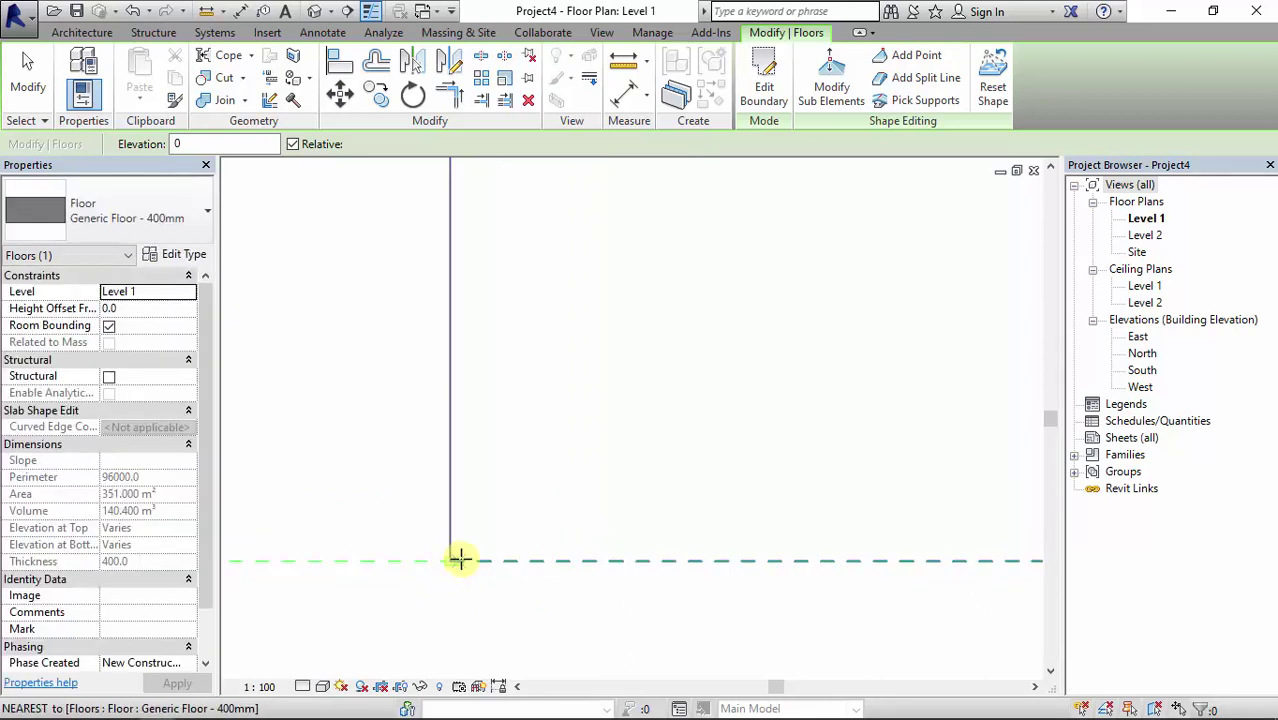
{"action": "scroll", "coordinate": [456, 556], "scroll_direction": "down", "scroll_amount": 2}
{"action": "scroll", "coordinate": [901, 571], "scroll_direction": "up", "scroll_amount": 2}
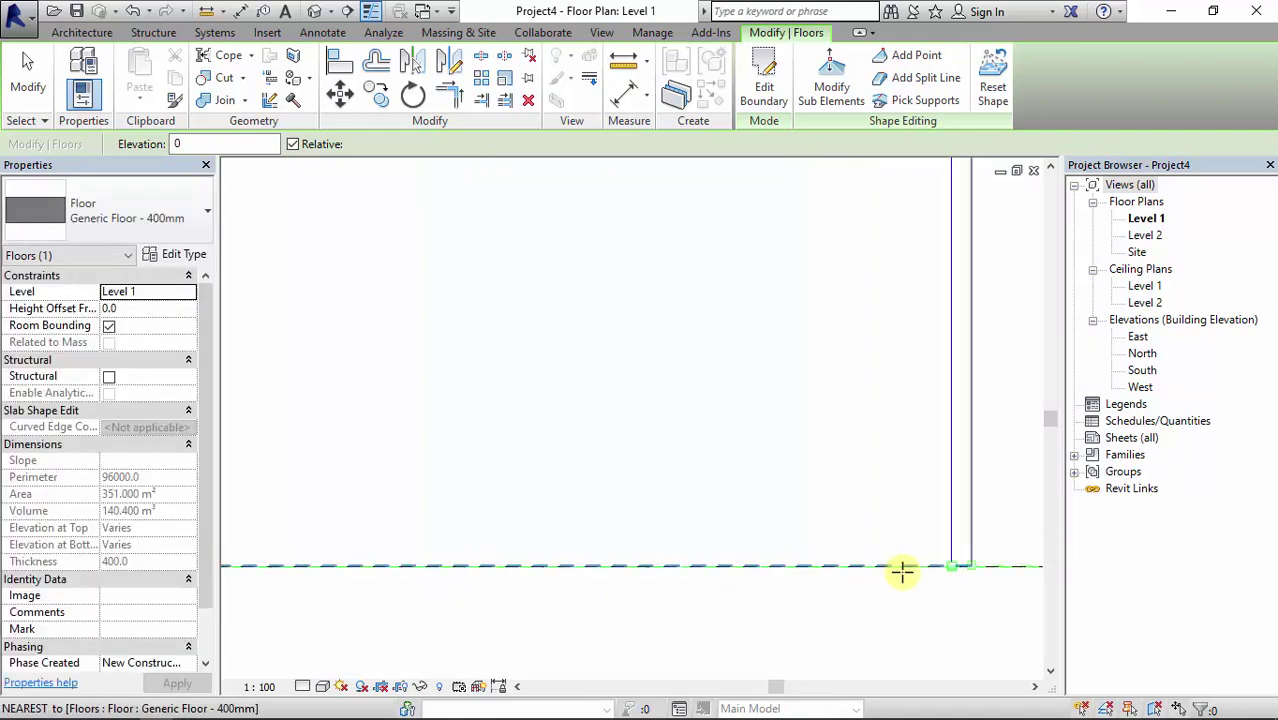
Inspect the bottom edge junctions, end Add Point, and switch to the default 3D view
{"action": "middle_click_drag", "start_coordinate": [901, 571], "coordinate": [467, 463]}
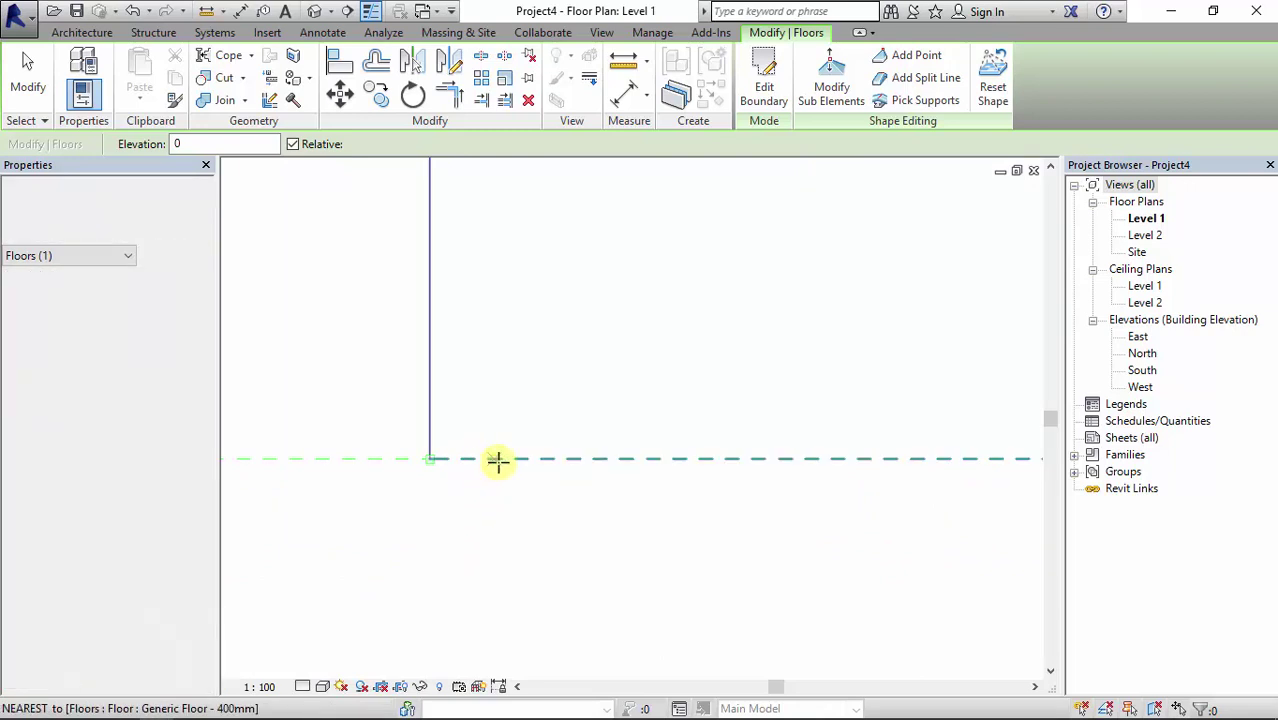
{"action": "middle_click_drag", "start_coordinate": [471, 513], "coordinate": [541, 561]}
{"action": "scroll", "coordinate": [607, 568], "scroll_direction": "down", "scroll_amount": 5}
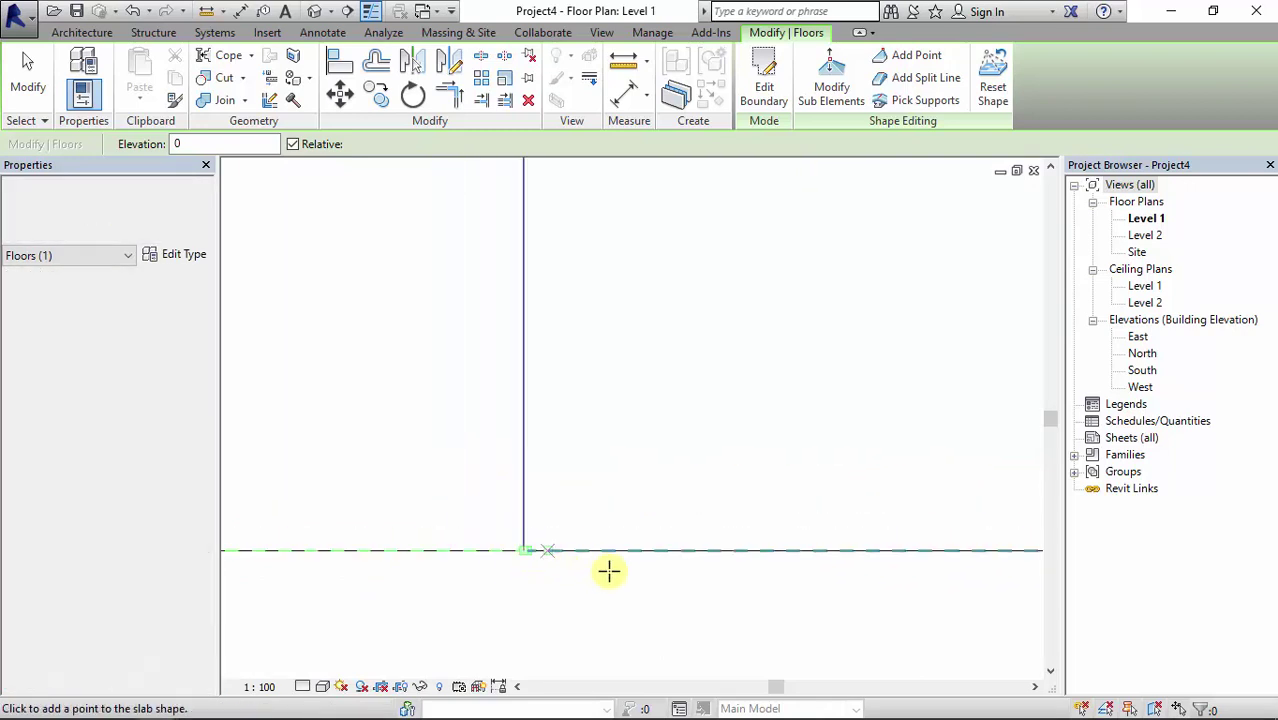
{"action": "scroll", "coordinate": [607, 568], "scroll_direction": "down", "scroll_amount": 6}
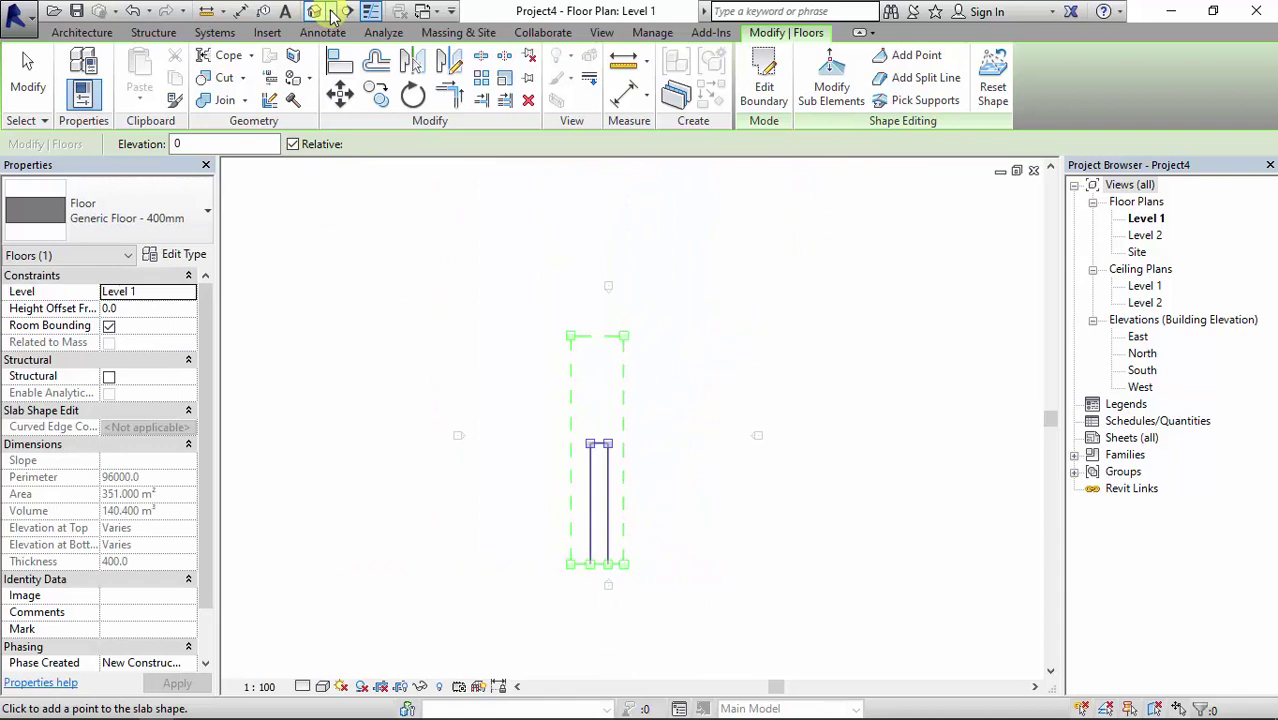
{"action": "key", "text": "Escape"}
{"action": "left_click", "coordinate": [346, 14]}
{"action": "left_click", "coordinate": [314, 12]}
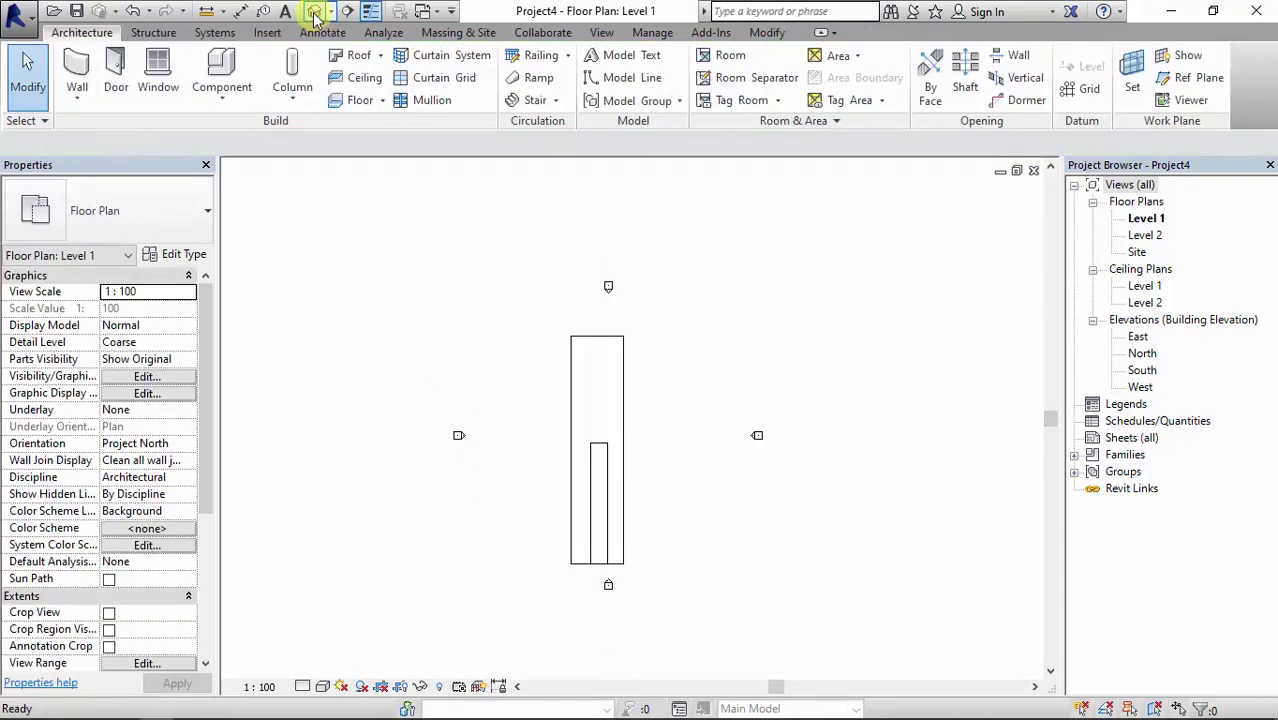
Select the floor in 3D and pick the shape point at its front edge midpoint
{"action": "key", "text": "Escape"}
{"action": "scroll", "coordinate": [408, 388], "scroll_direction": "up", "scroll_amount": 5}
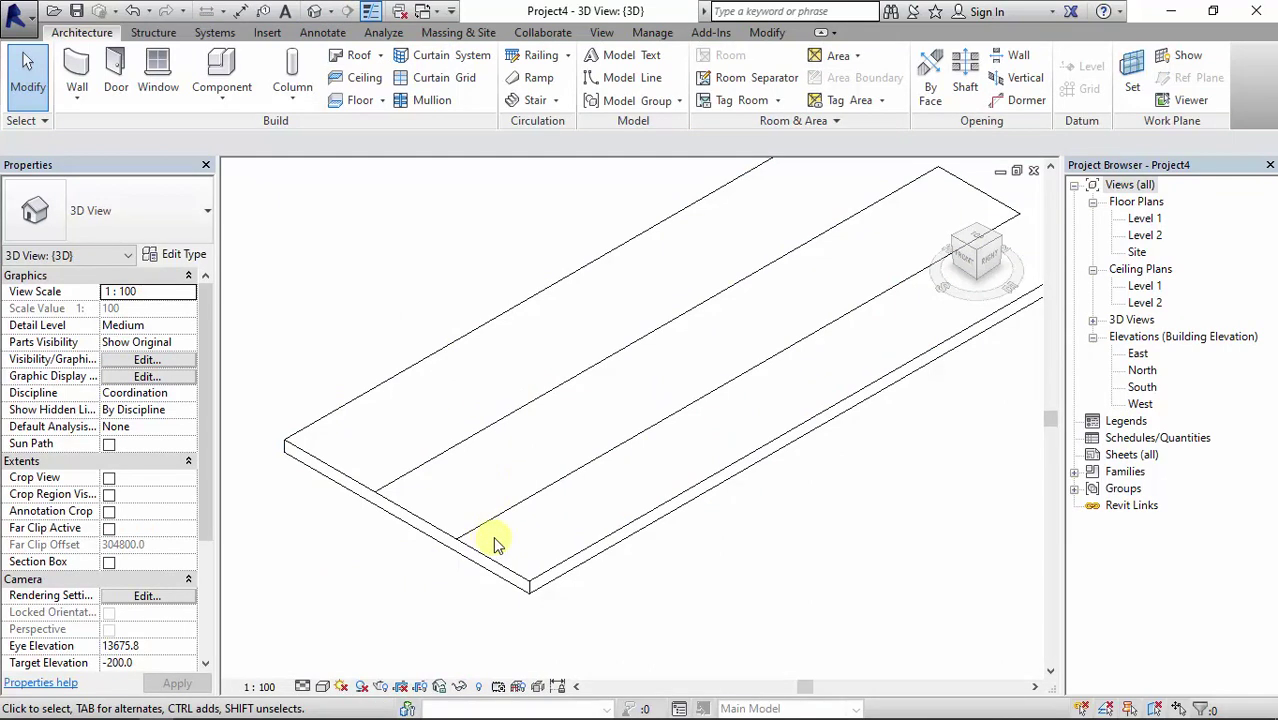
{"action": "left_click", "coordinate": [418, 522]}
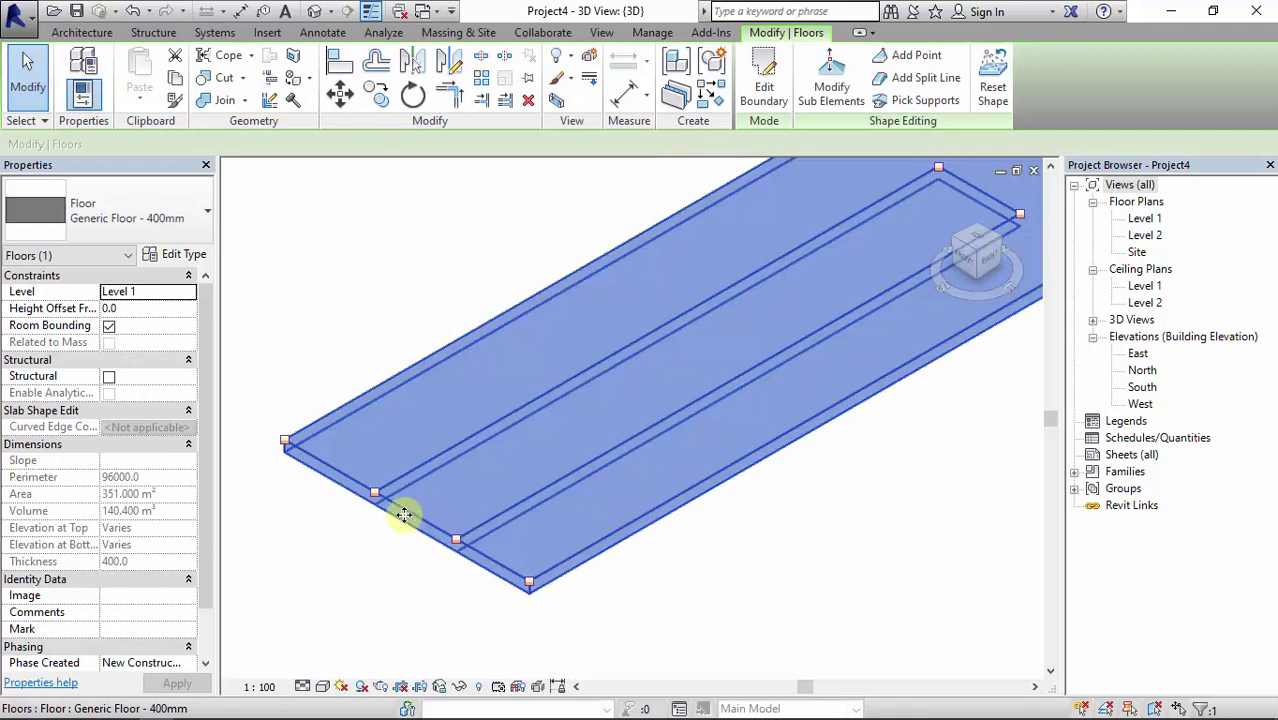
{"action": "left_click", "coordinate": [831, 90]}
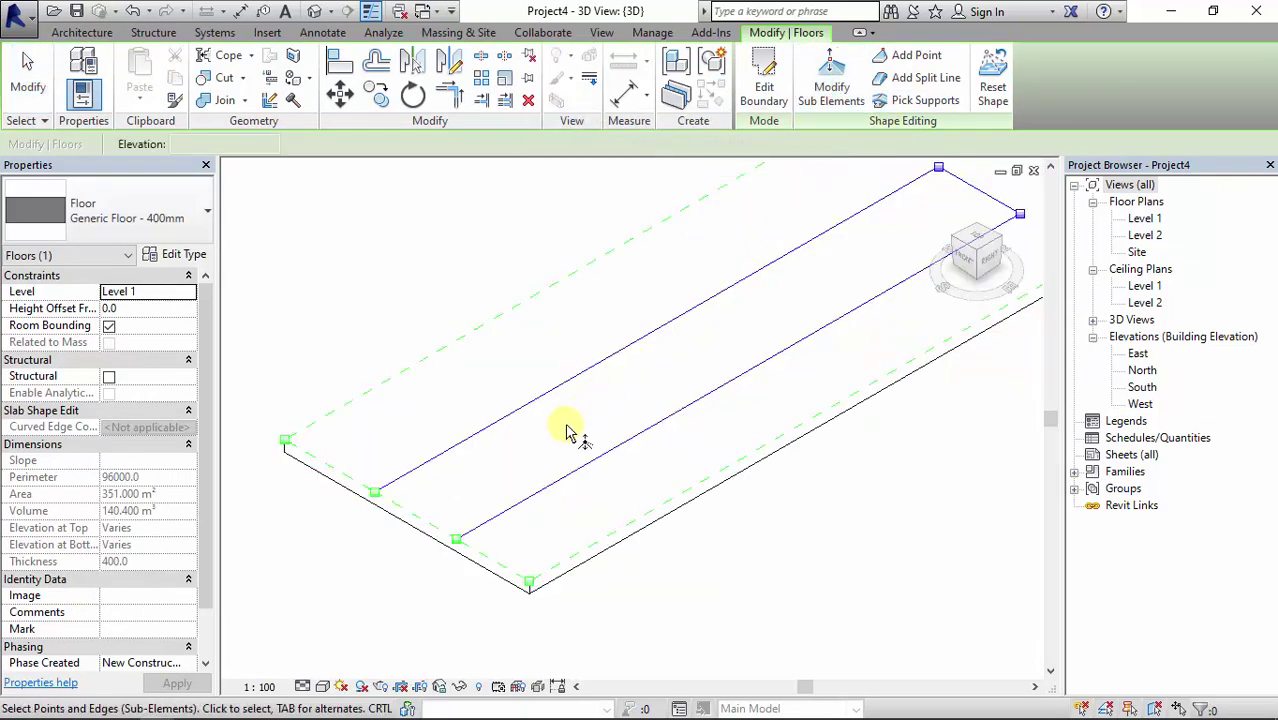
{"action": "left_click", "coordinate": [416, 516]}
{"action": "scroll", "coordinate": [422, 525], "scroll_direction": "up", "scroll_amount": 1}
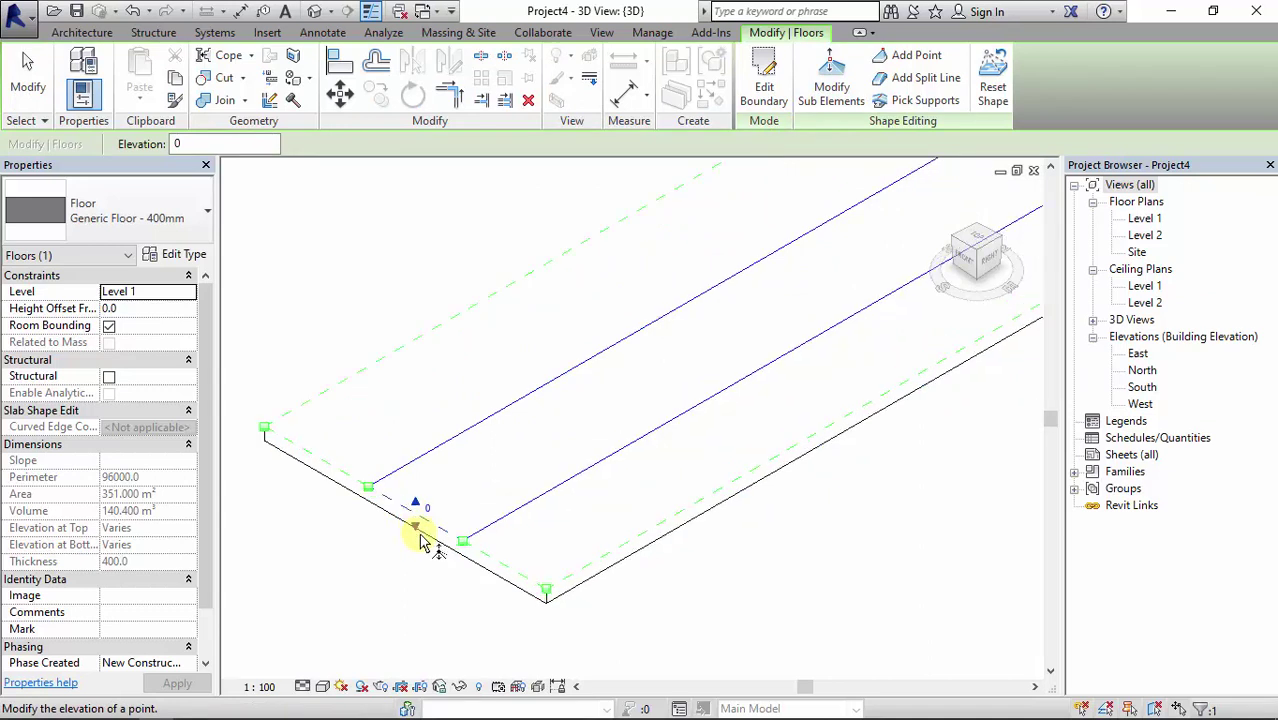
{"action": "scroll", "coordinate": [420, 540], "scroll_direction": "up", "scroll_amount": 2}
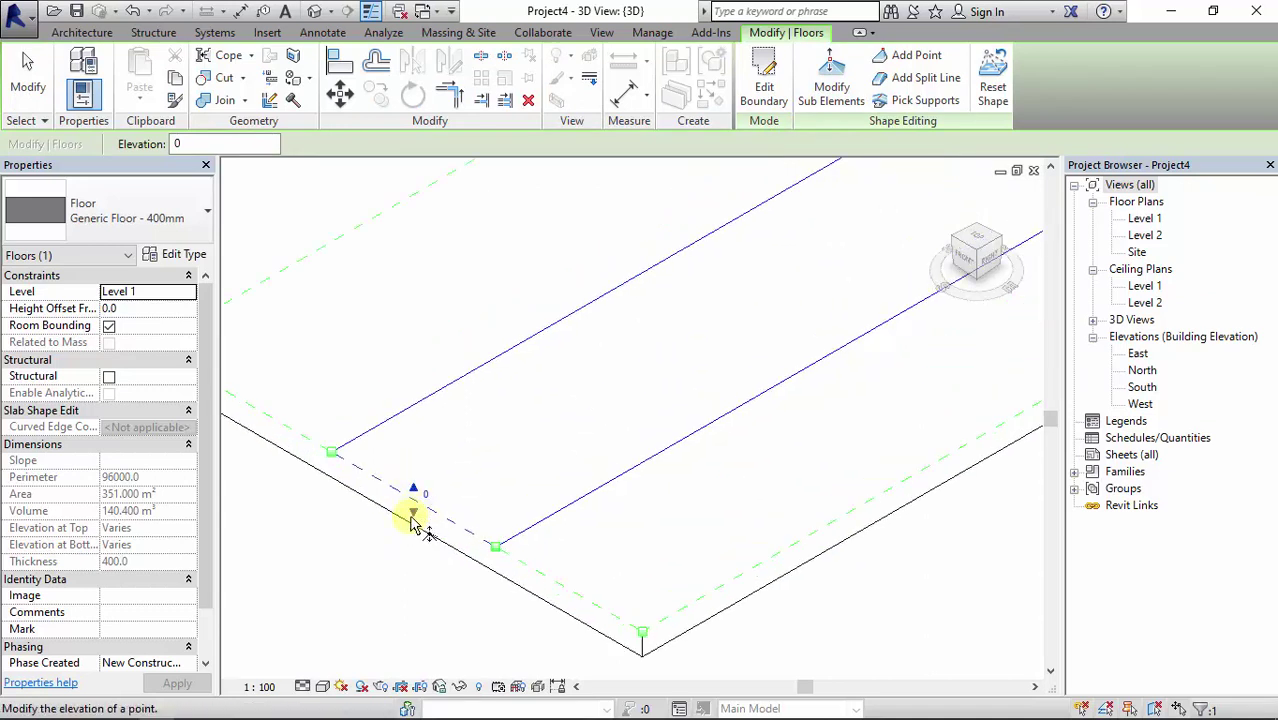
{"action": "left_click_drag", "start_coordinate": [412, 522], "coordinate": [412, 522]}
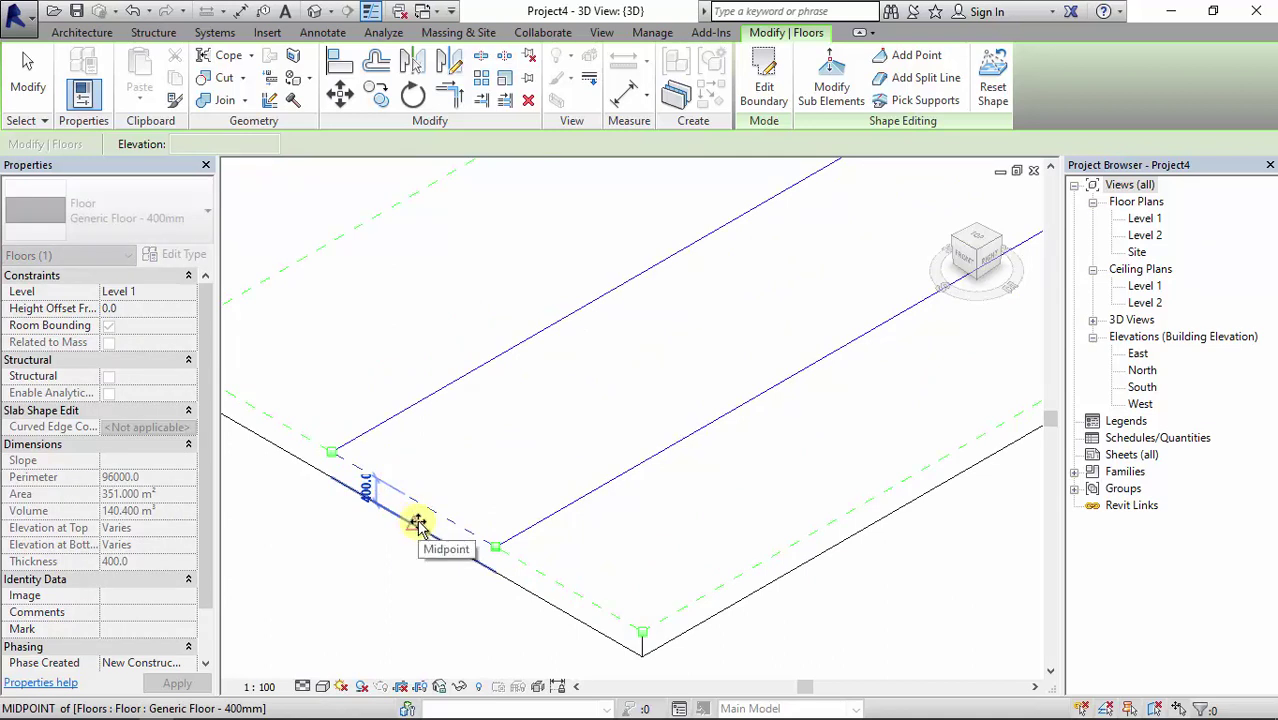
Lower the picked point to -400 and dismiss the floor thickness warning
{"action": "left_click_drag", "start_coordinate": [415, 525], "coordinate": [418, 528]}
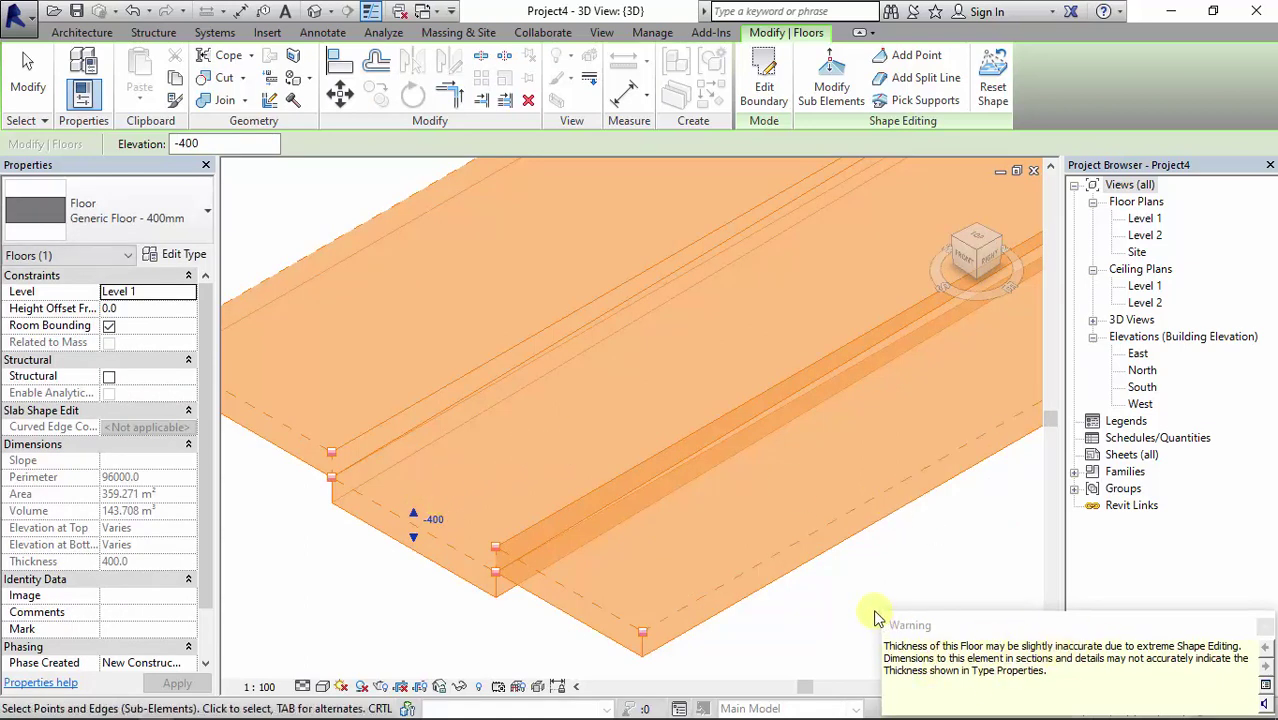
{"action": "left_click", "coordinate": [880, 580]}
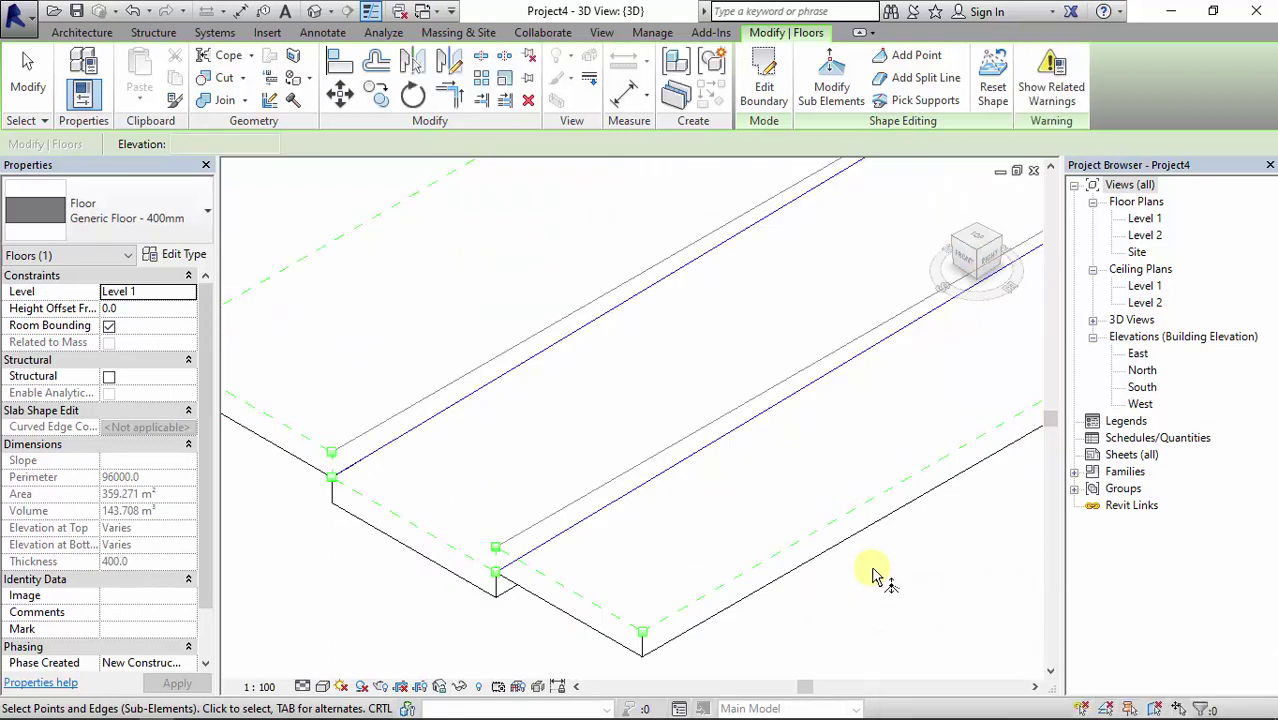
{"action": "scroll", "coordinate": [640, 533], "scroll_direction": "down", "scroll_amount": 1}
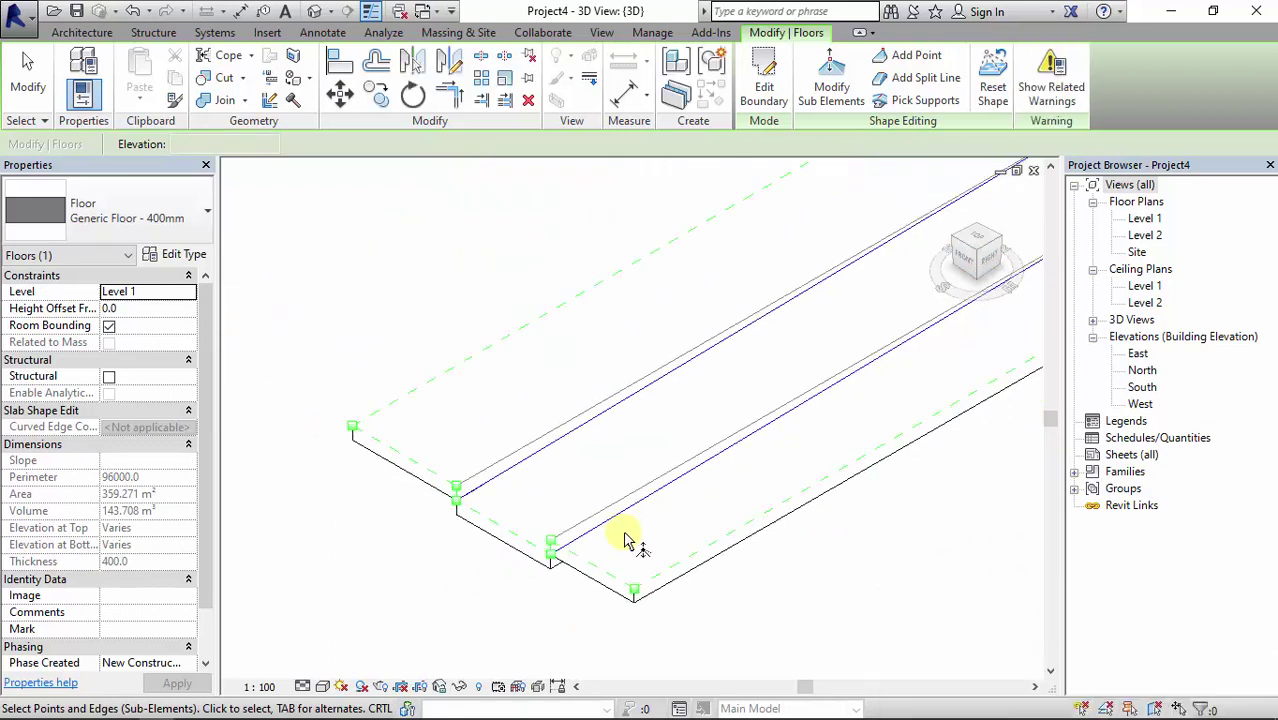
{"action": "scroll", "coordinate": [450, 558], "scroll_direction": "down", "scroll_amount": 1}
{"action": "middle_click_drag", "start_coordinate": [294, 531], "coordinate": [416, 451]}
{"action": "key", "text": "Escape"}
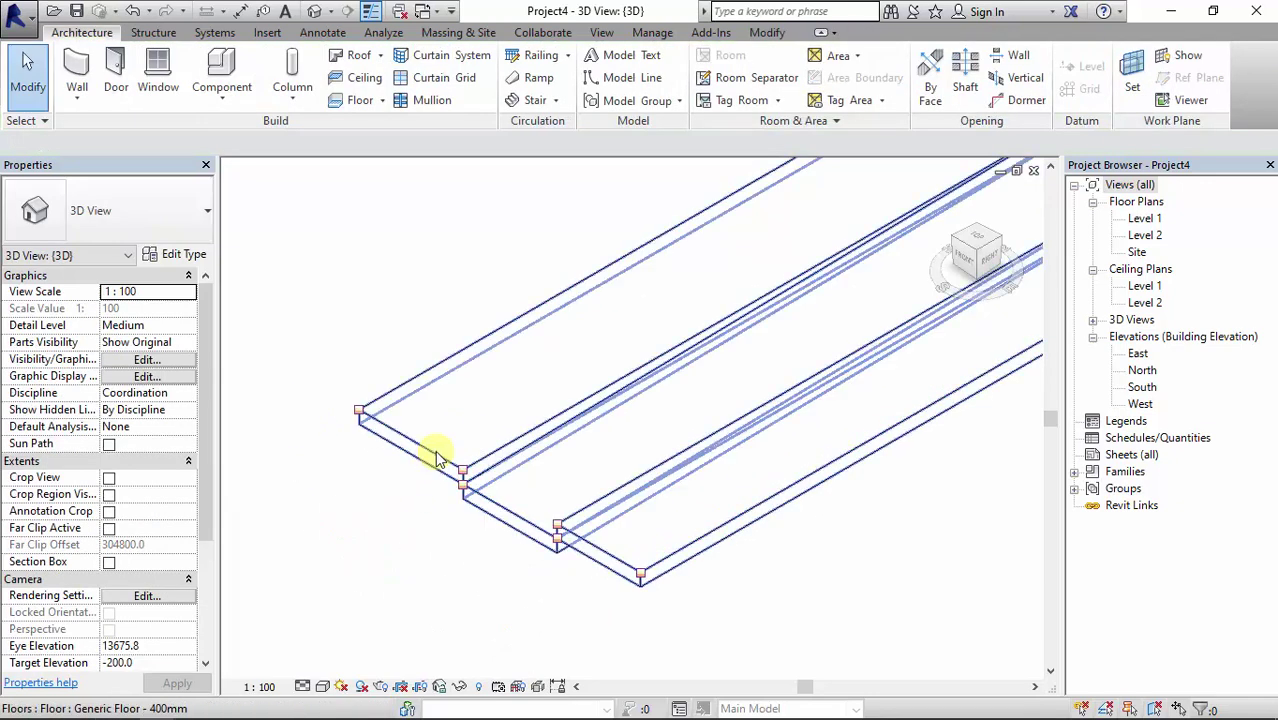
Mark the Structure layer of Generic Floor - 400mm as Variable in its type assembly
{"action": "left_click", "coordinate": [428, 449]}
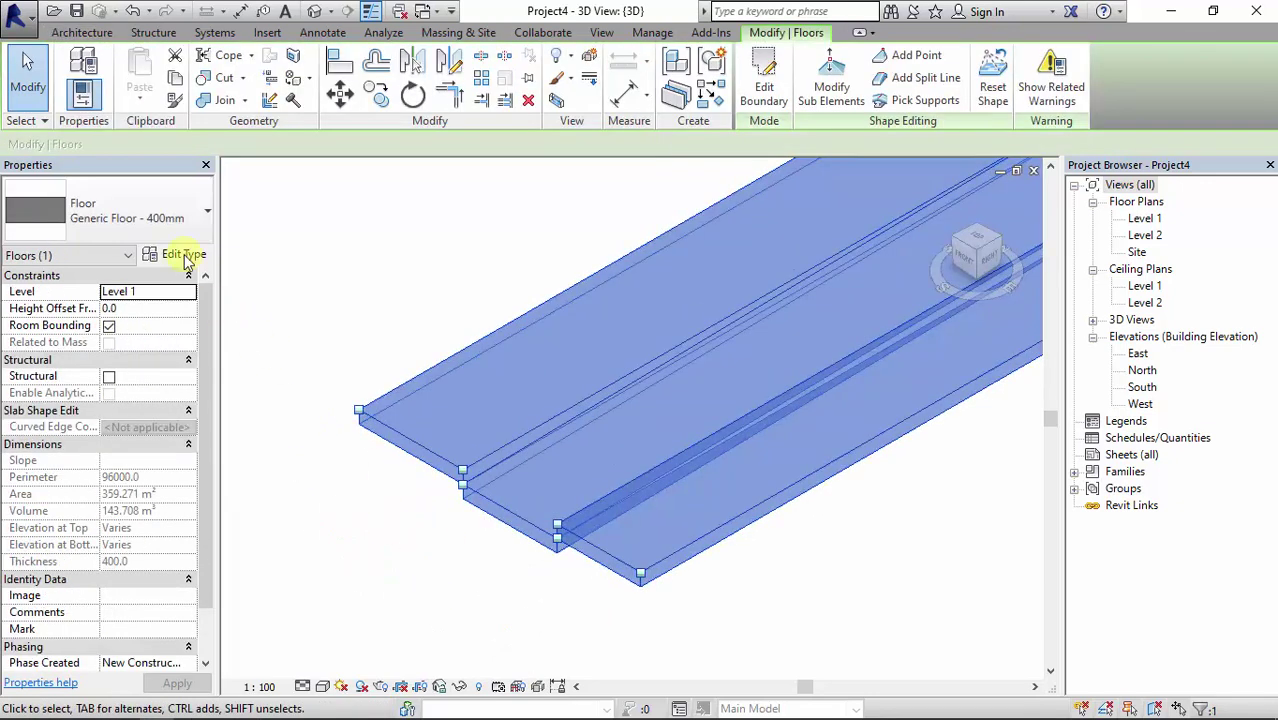
{"action": "left_click", "coordinate": [183, 255]}
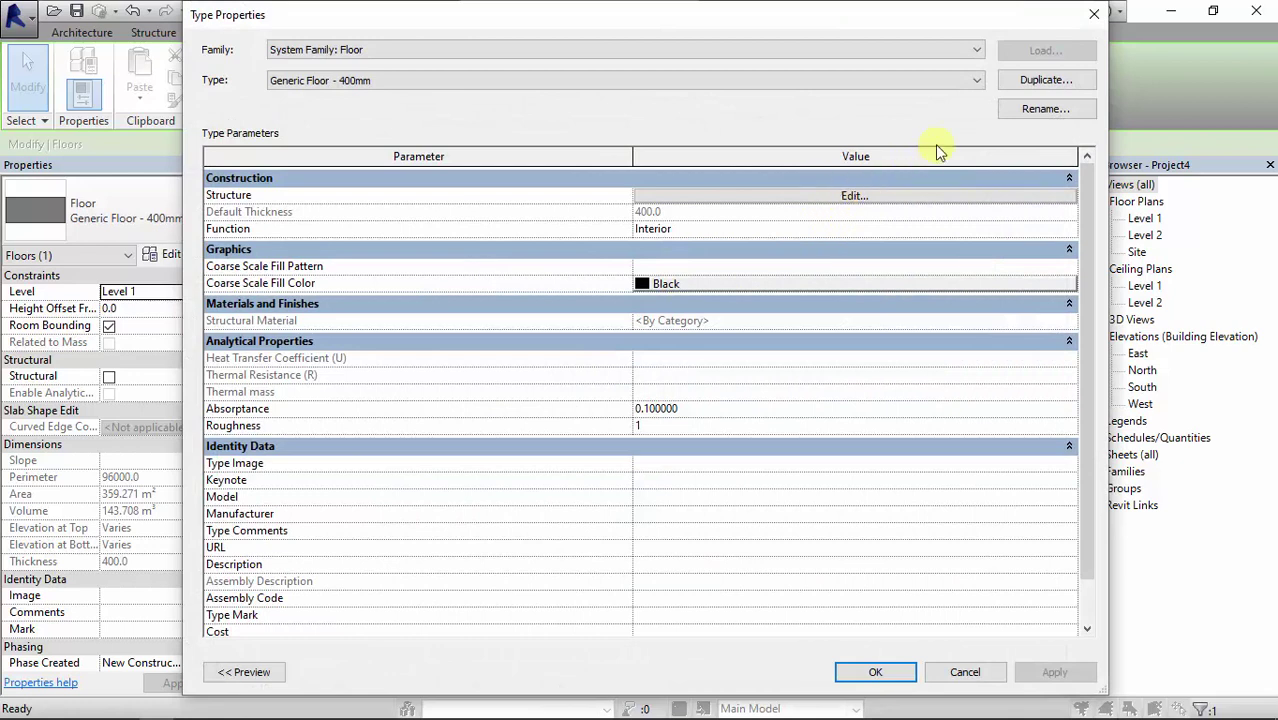
{"action": "left_click", "coordinate": [829, 199]}
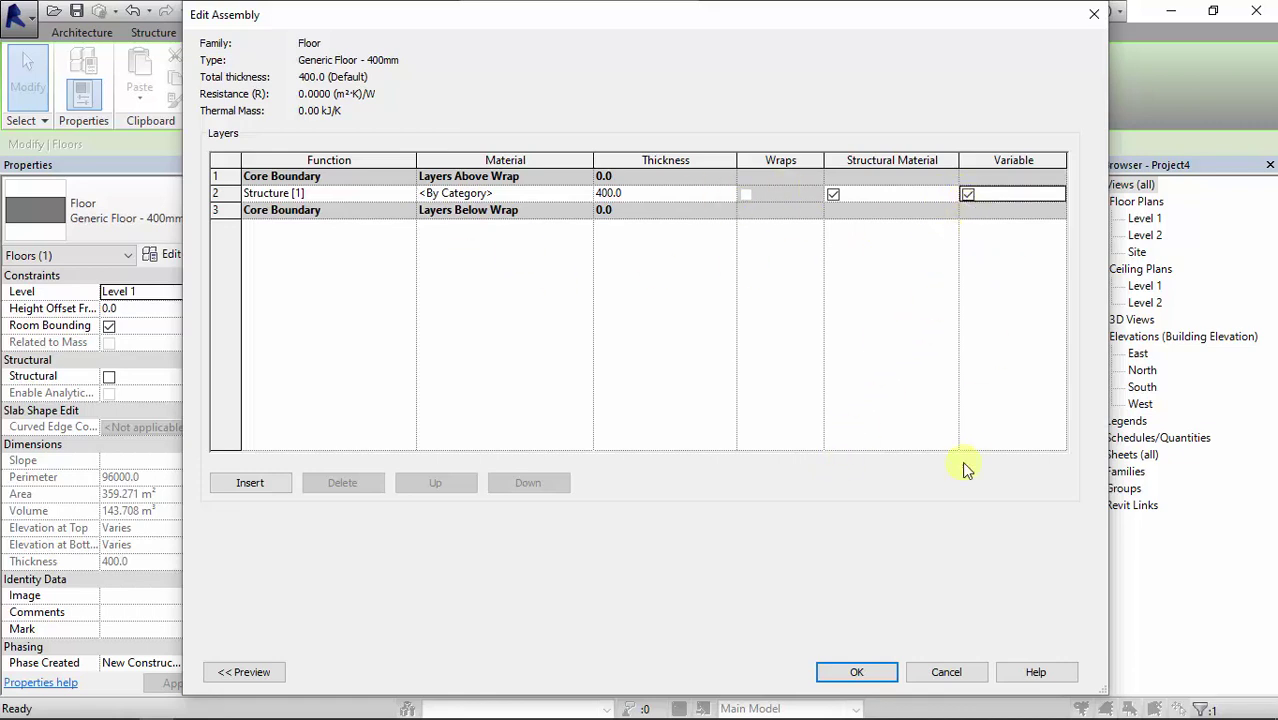
{"action": "left_click", "coordinate": [858, 671]}
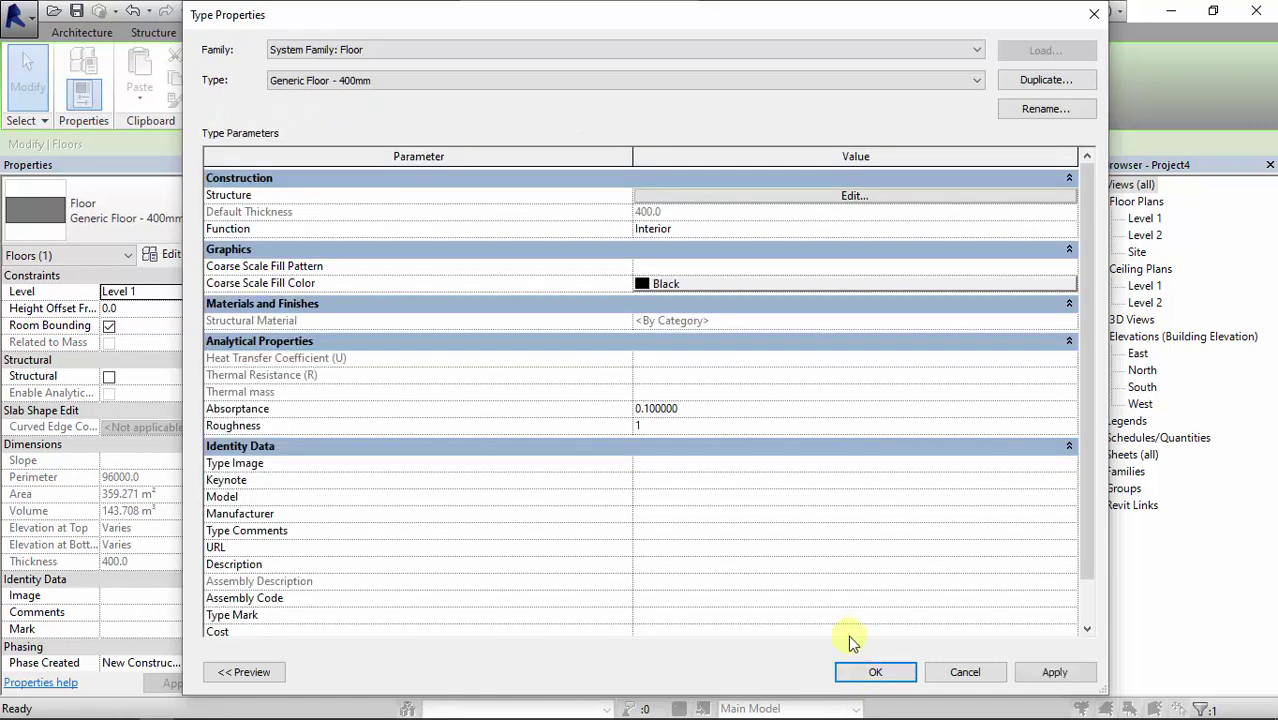
{"action": "left_click", "coordinate": [876, 672]}
{"action": "left_click", "coordinate": [445, 562]}
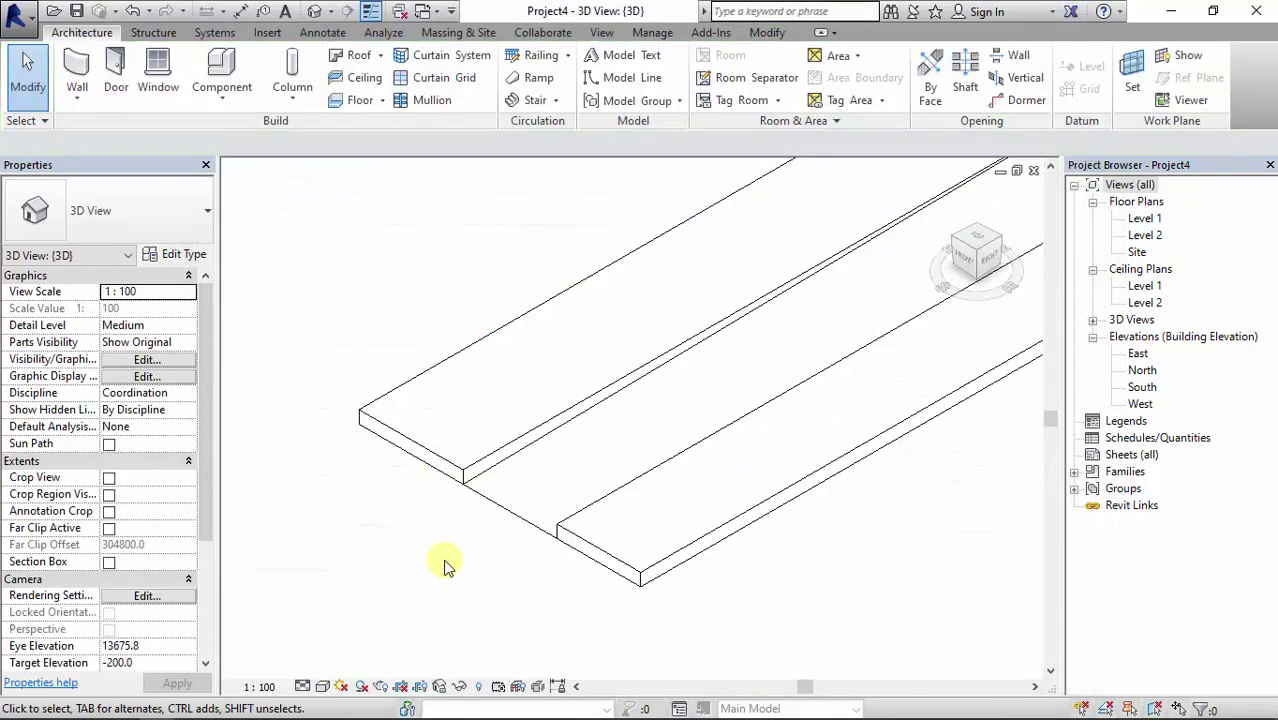
Reorient the 3D view, select the floor, and open its boundary sketch with Edit Boundary
{"action": "middle_click_drag", "start_coordinate": [397, 592], "coordinate": [516, 568], "text": "shift"}
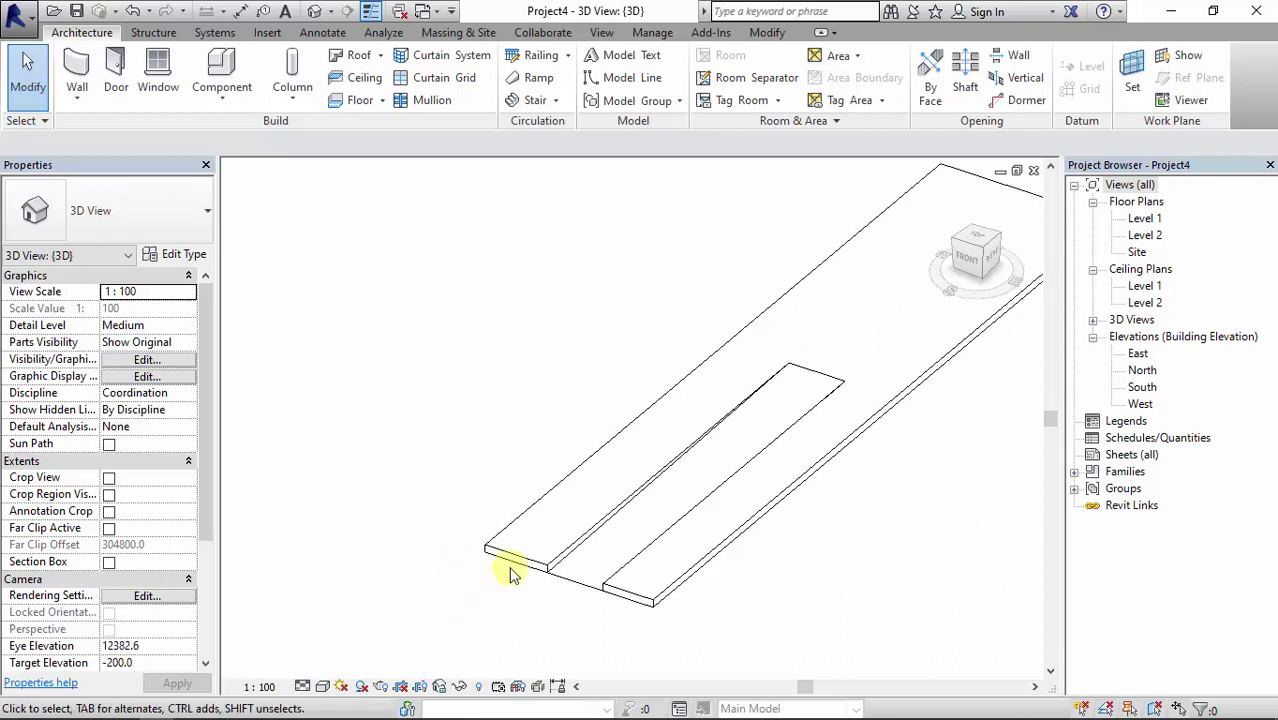
{"action": "scroll", "coordinate": [555, 590], "scroll_direction": "down", "scroll_amount": 4}
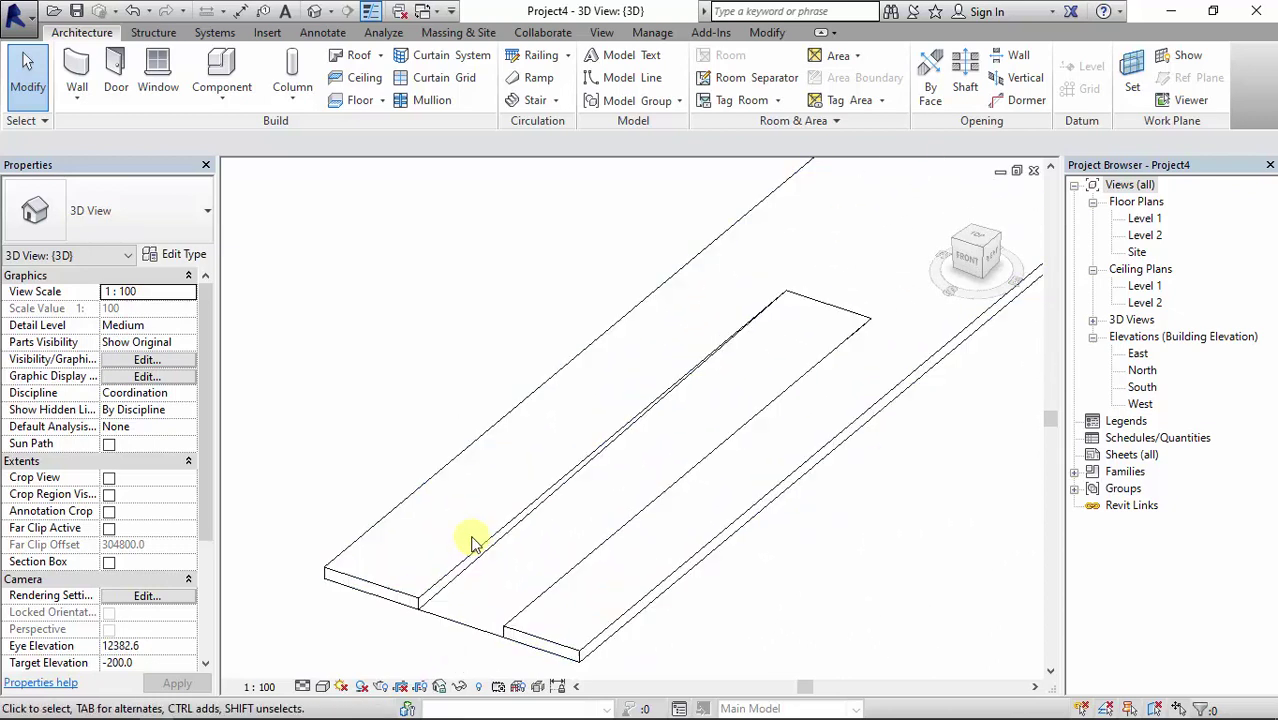
{"action": "scroll", "coordinate": [822, 485], "scroll_direction": "up", "scroll_amount": 3}
{"action": "scroll", "coordinate": [736, 479], "scroll_direction": "down", "scroll_amount": 1}
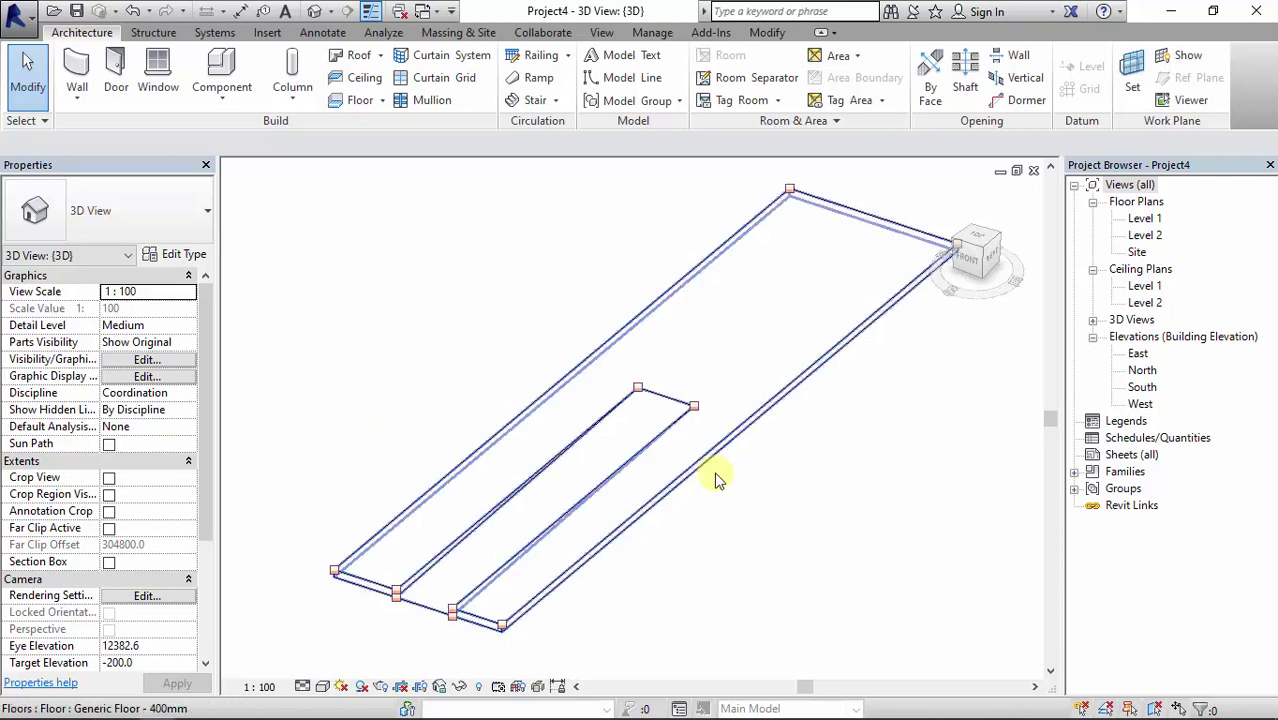
{"action": "scroll", "coordinate": [835, 372], "scroll_direction": "up", "scroll_amount": 2}
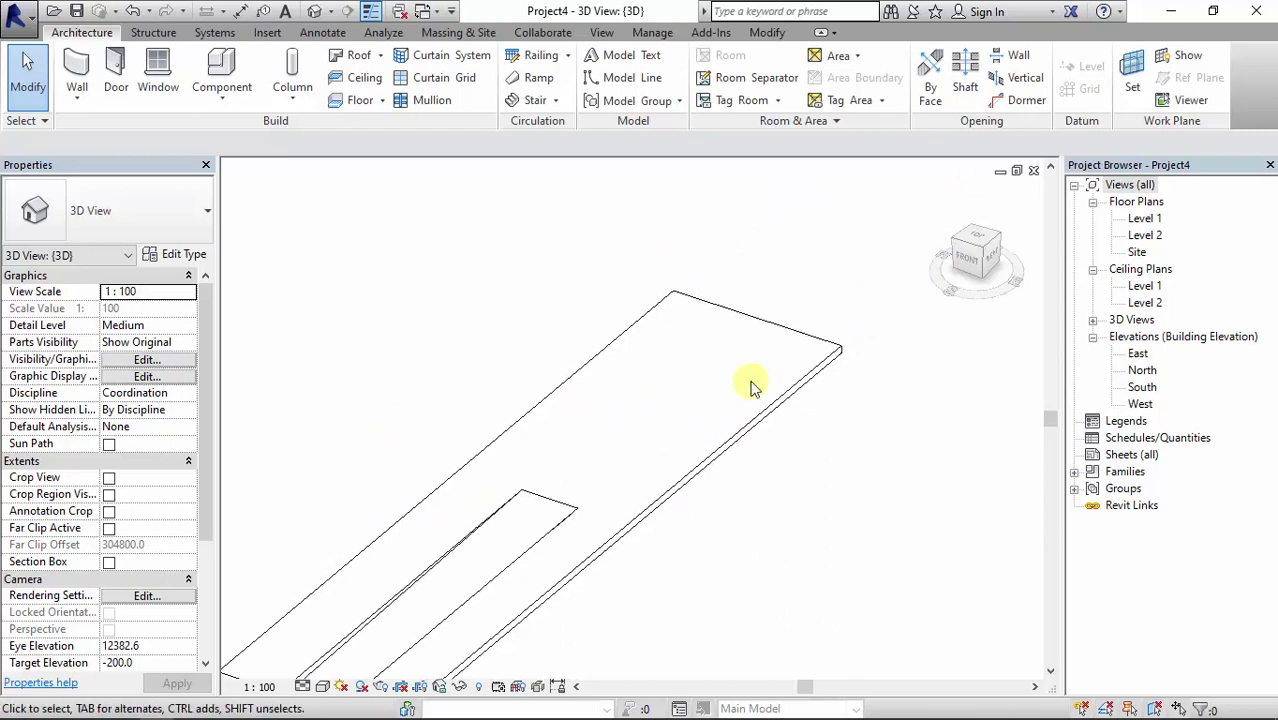
{"action": "left_click", "coordinate": [790, 328]}
{"action": "left_click", "coordinate": [759, 90]}
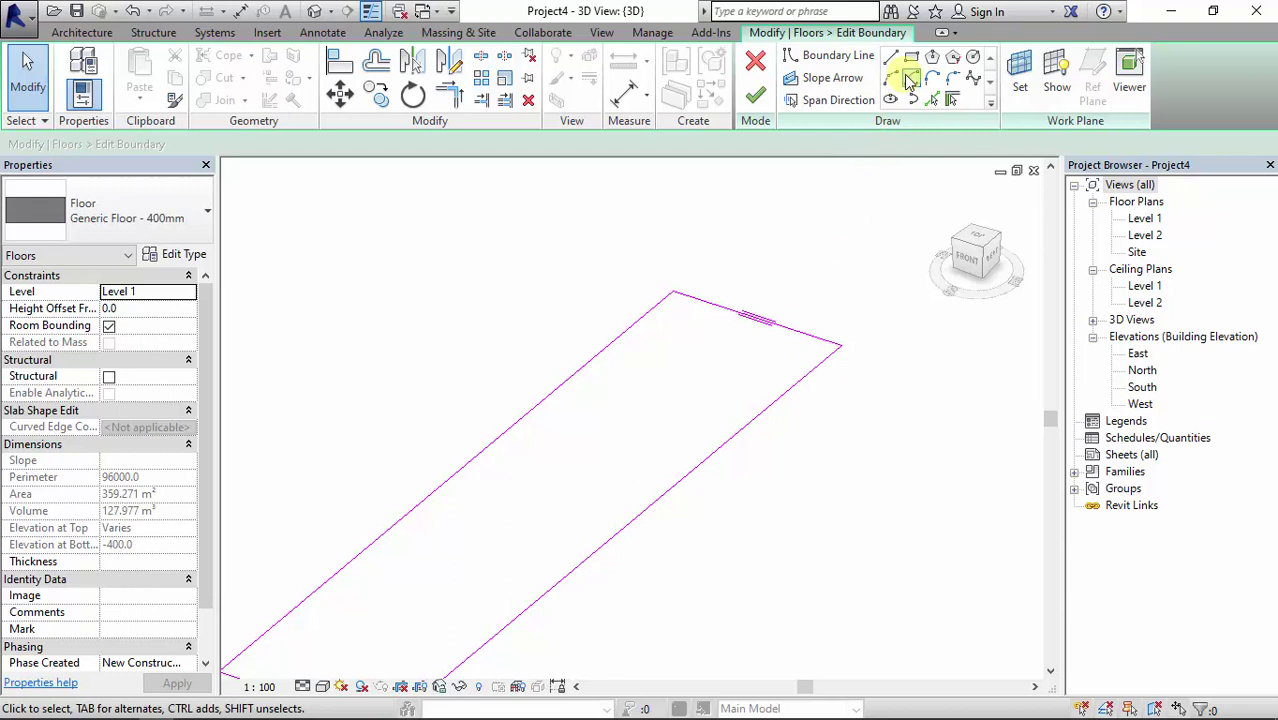
Fillet the corner between the far end and side boundary lines, then finish the floor
{"action": "left_click", "coordinate": [953, 85]}
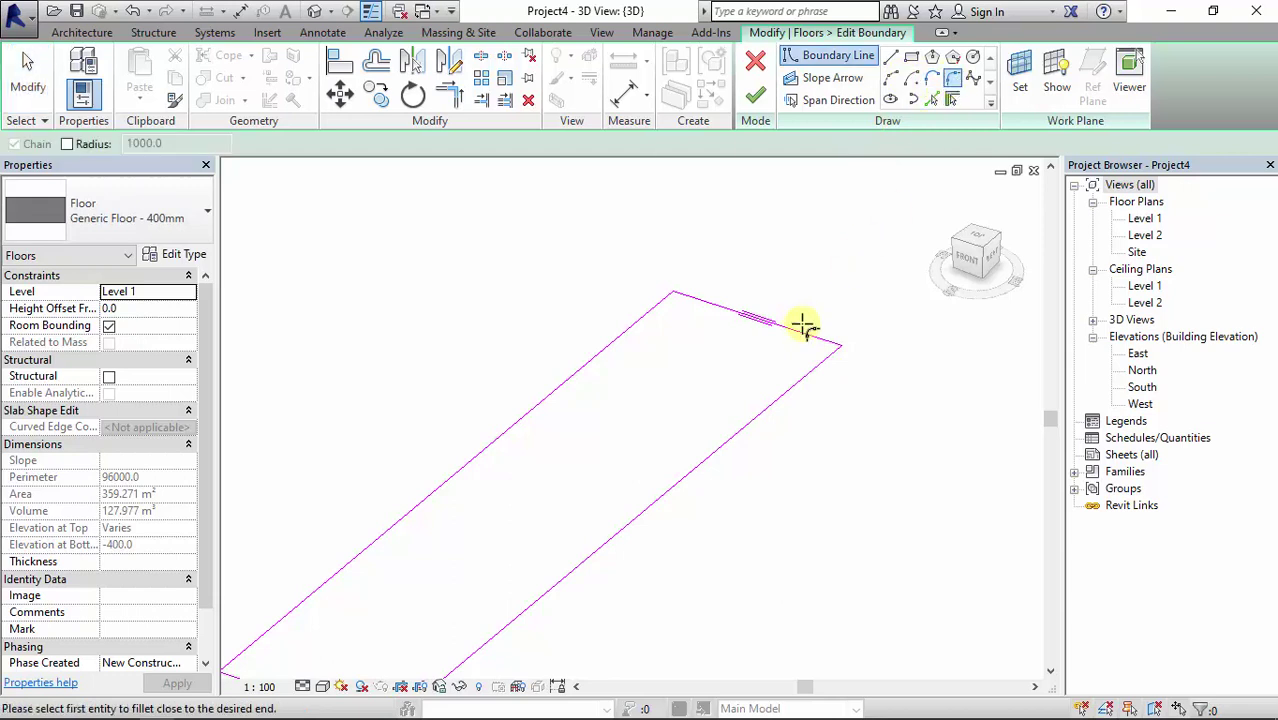
{"action": "left_click", "coordinate": [810, 330]}
{"action": "left_click", "coordinate": [813, 362]}
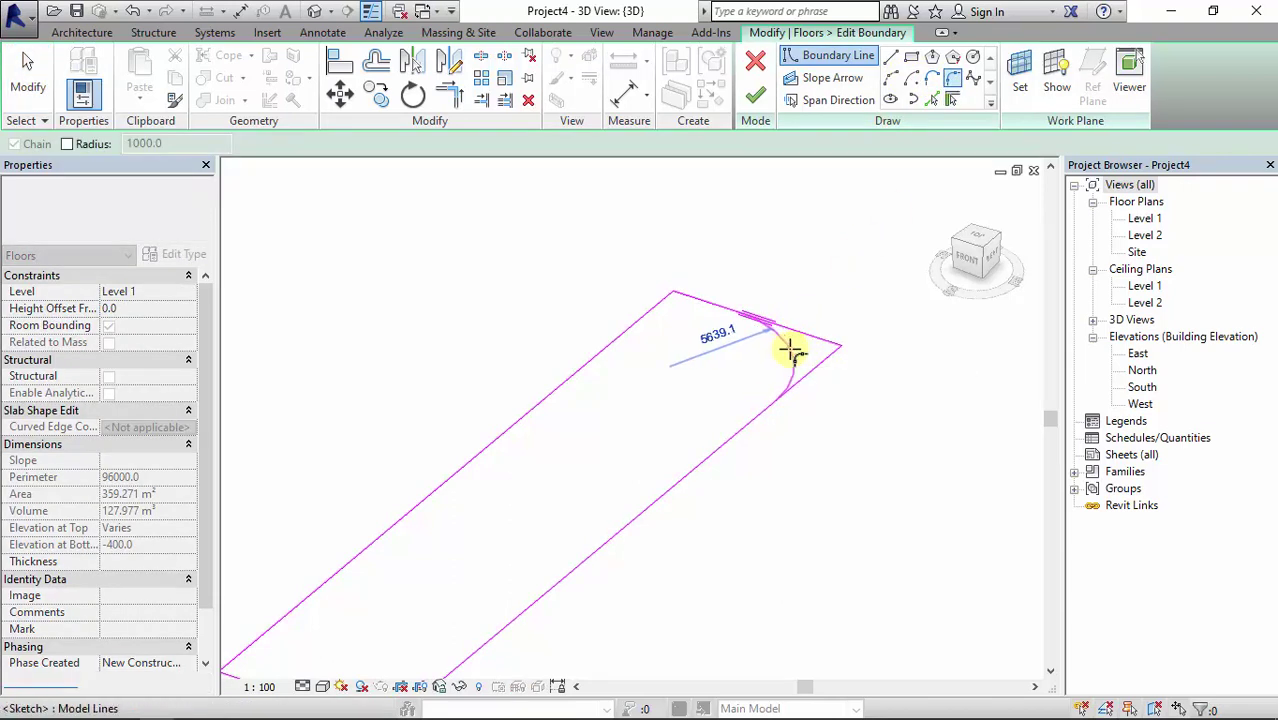
{"action": "left_click", "coordinate": [793, 348]}
{"action": "left_click", "coordinate": [758, 95]}
{"action": "left_click", "coordinate": [832, 439]}
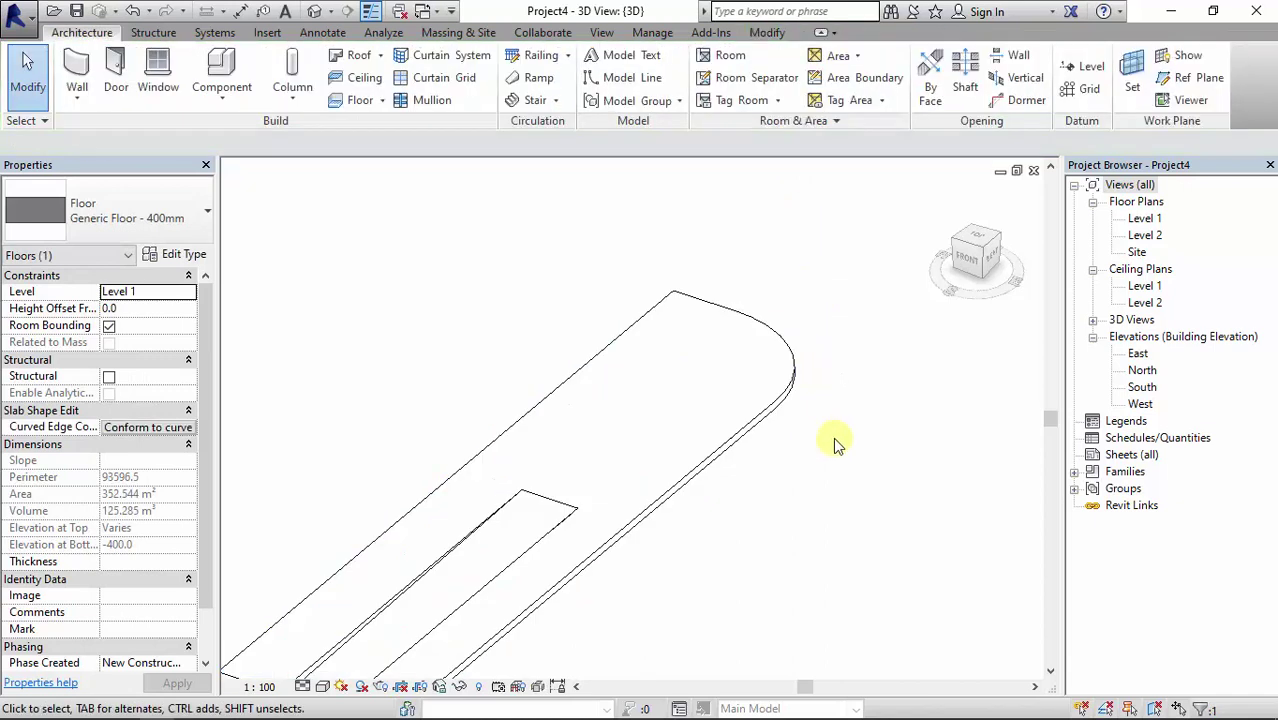
{"action": "scroll", "coordinate": [835, 436], "scroll_direction": "down", "scroll_amount": 3}
{"action": "scroll", "coordinate": [668, 520], "scroll_direction": "up", "scroll_amount": 3}
{"action": "middle_click_drag", "start_coordinate": [716, 418], "coordinate": [619, 555]}
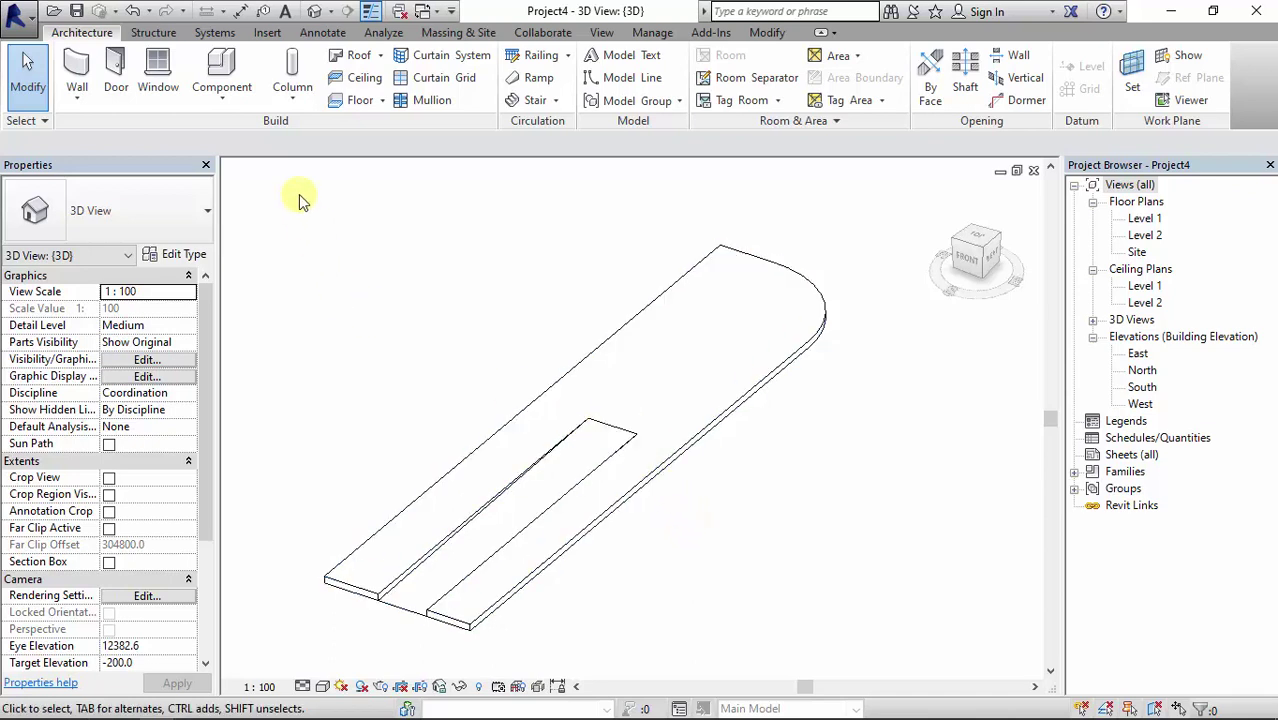
Cancel an accidental in-place component, then choose Floor: Slab Edge from the Floor dropdown
{"action": "left_click", "coordinate": [222, 95]}
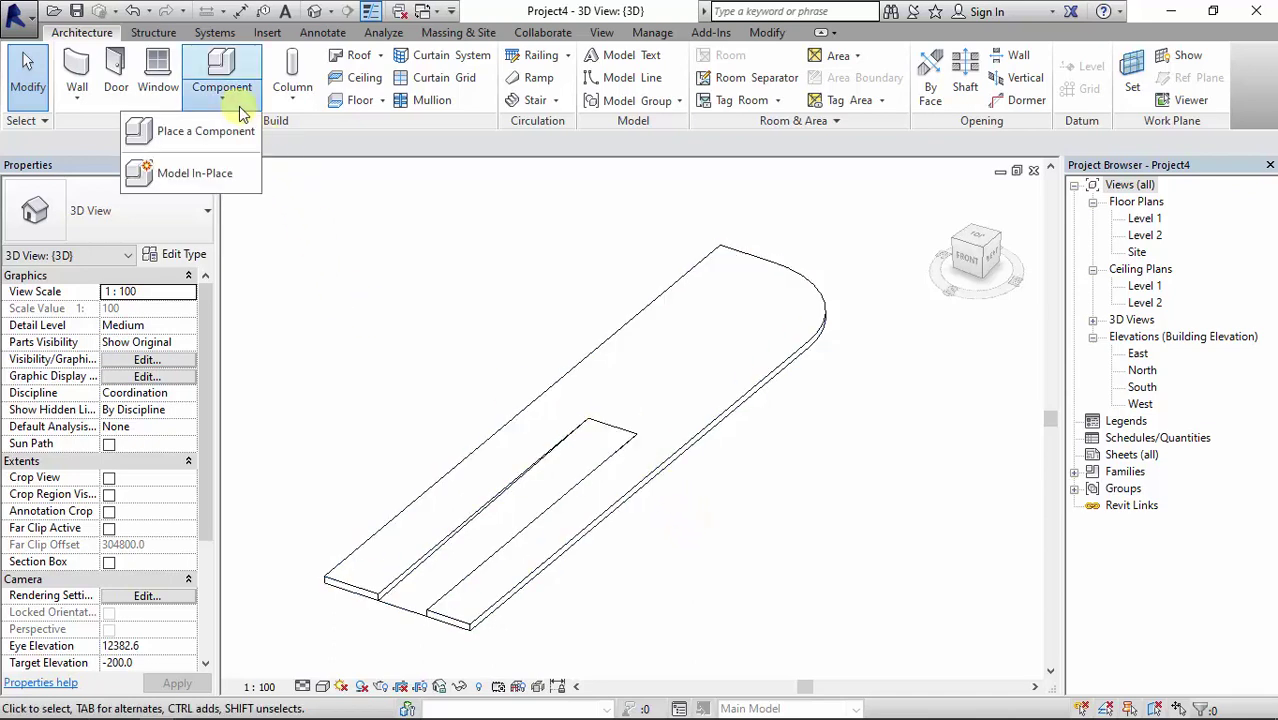
{"action": "left_click", "coordinate": [240, 177]}
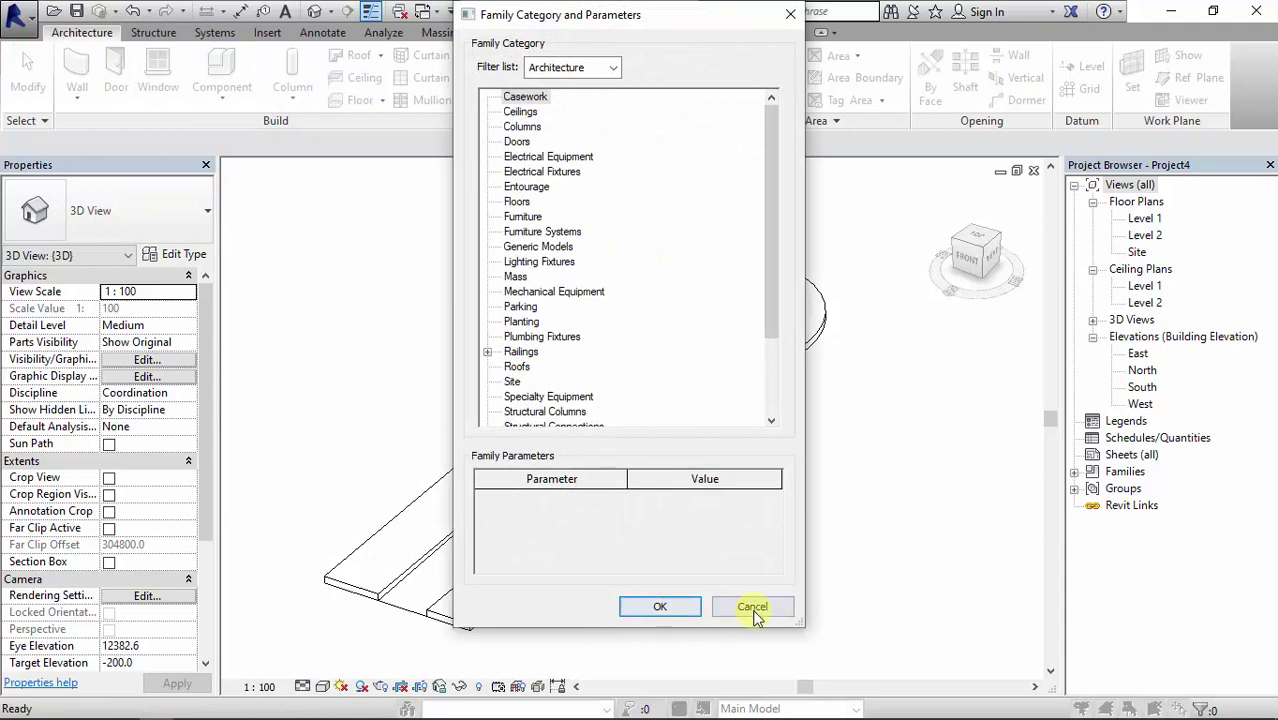
{"action": "left_click", "coordinate": [753, 608]}
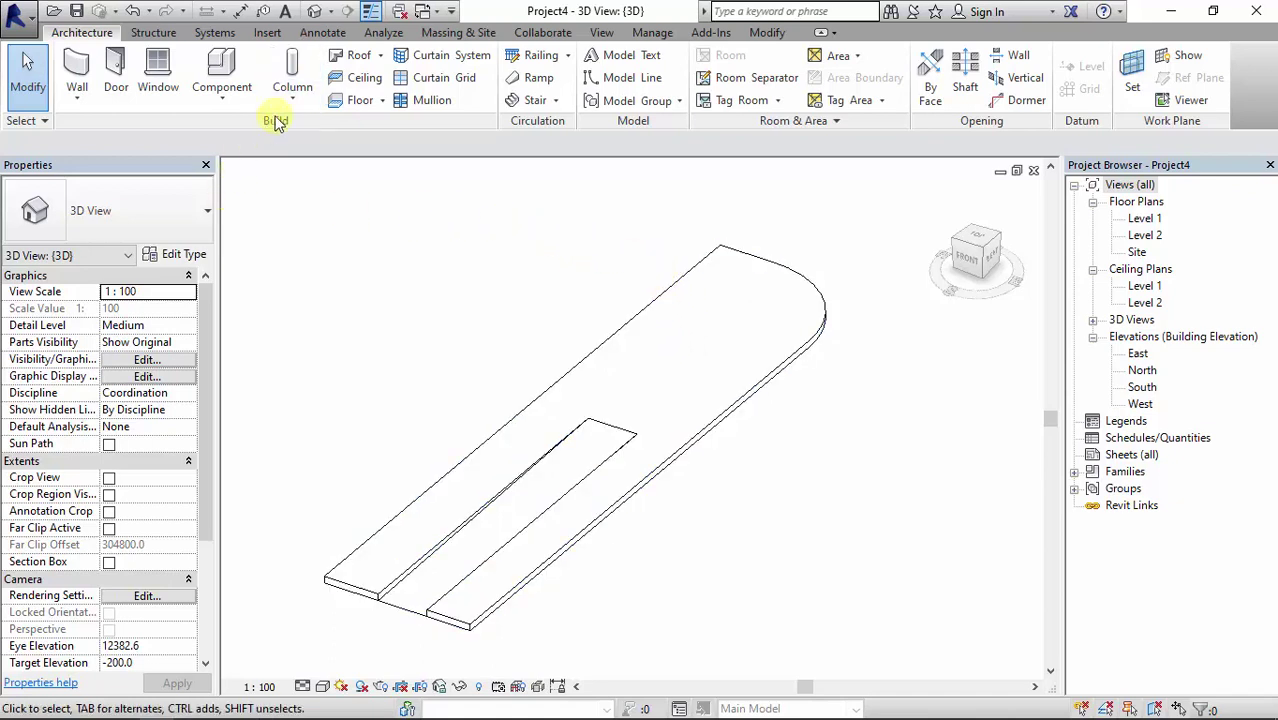
{"action": "left_click", "coordinate": [382, 100]}
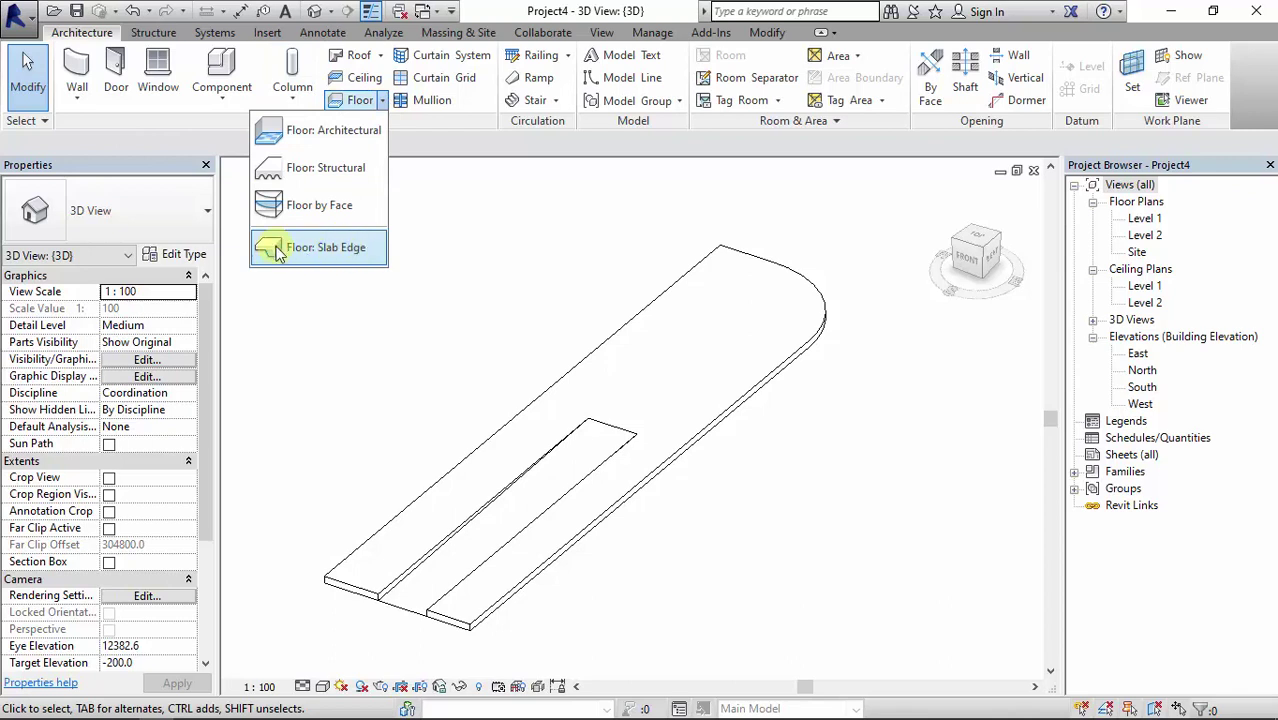
{"action": "left_click", "coordinate": [341, 250]}
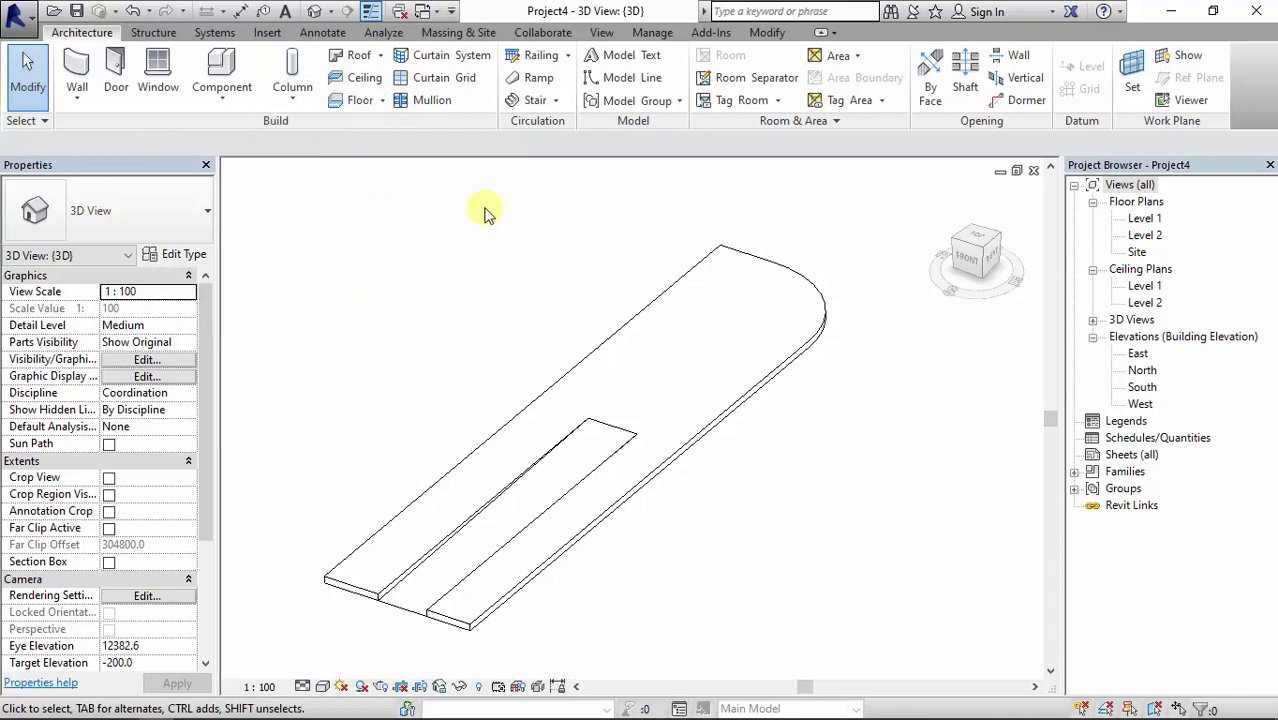
{"action": "left_click", "coordinate": [382, 100]}
{"action": "left_click", "coordinate": [316, 248]}
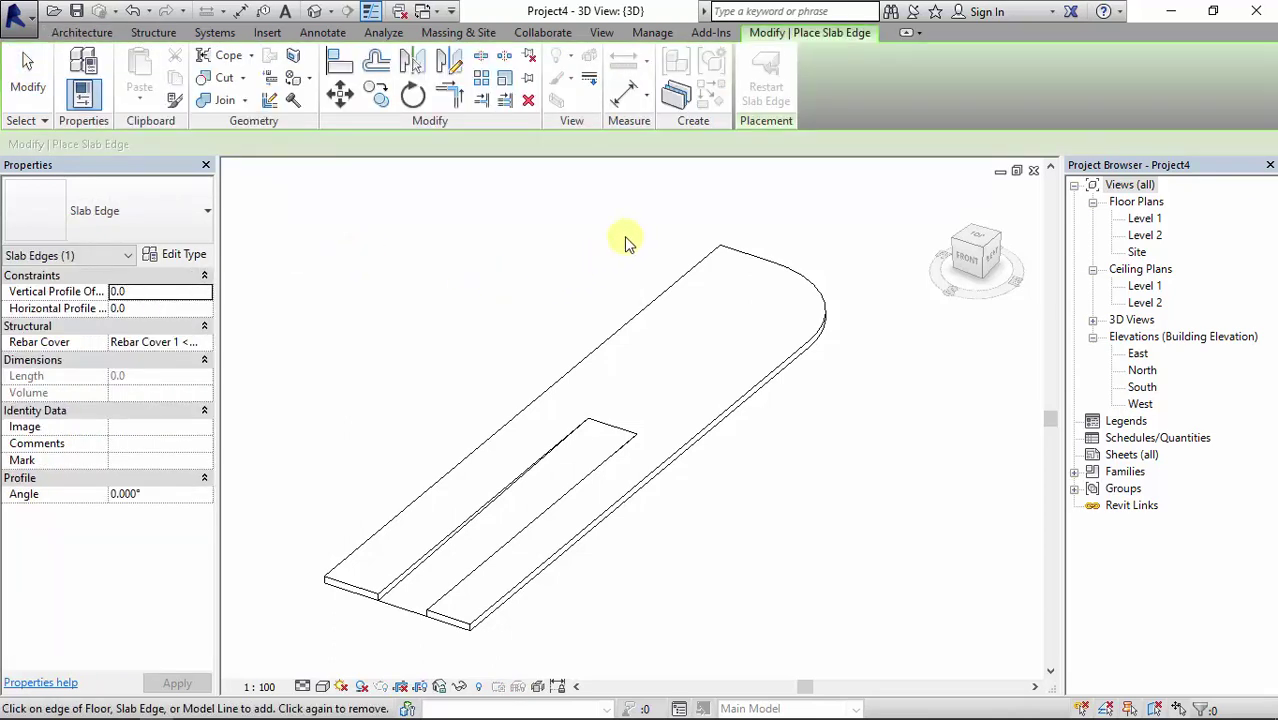
Keep the slab edge type's profile at M_Slab Edge-Thickened 600 x 300mm
{"action": "left_click", "coordinate": [172, 256]}
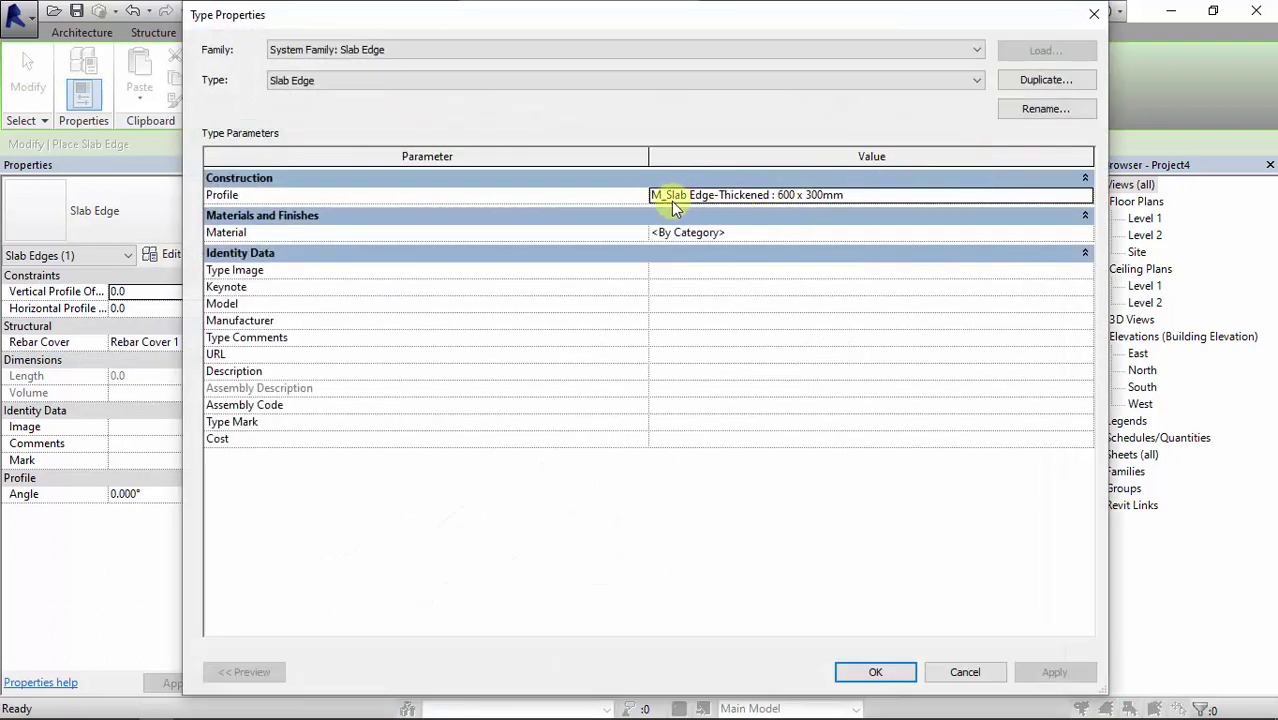
{"action": "left_click", "coordinate": [1087, 194]}
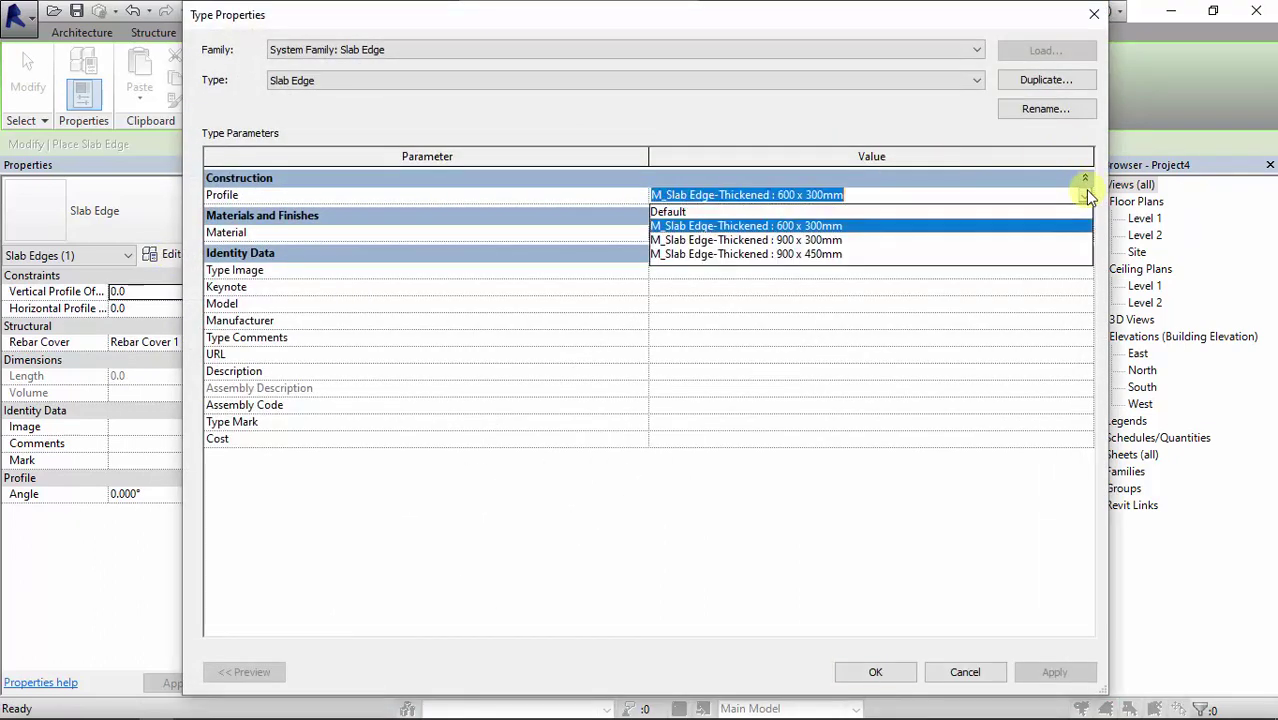
{"action": "left_click", "coordinate": [800, 226]}
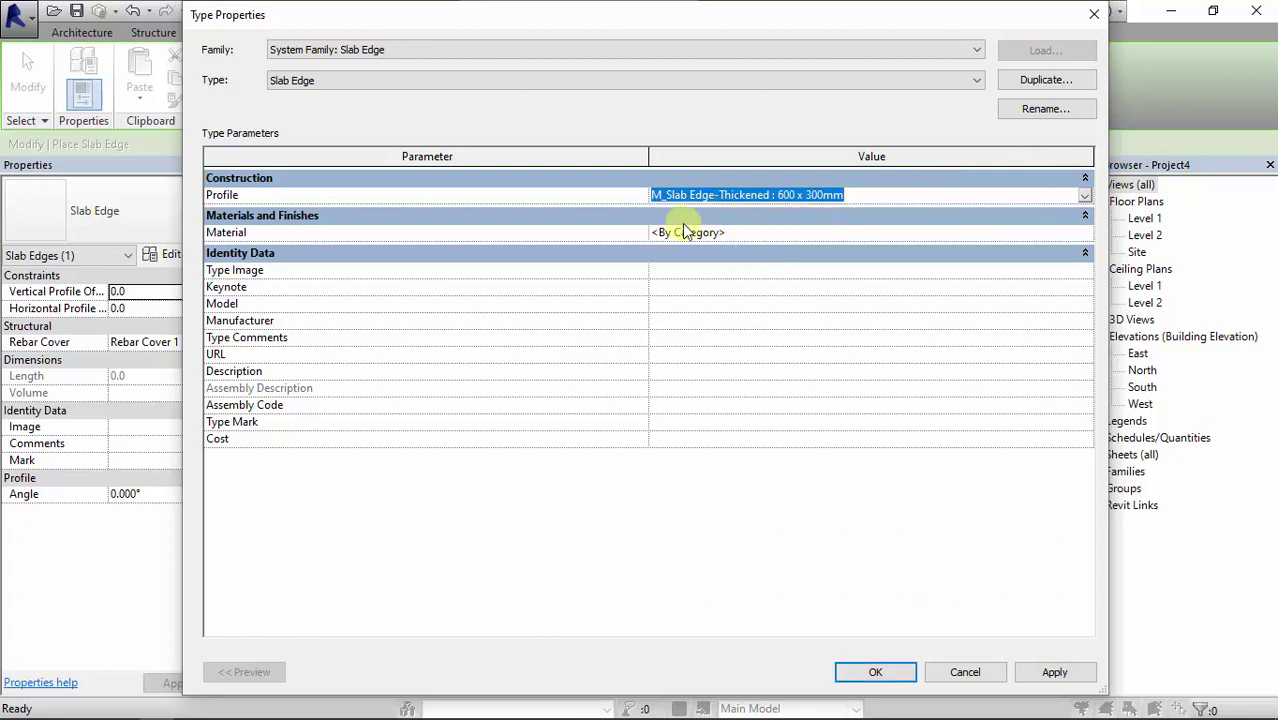
{"action": "left_click", "coordinate": [876, 672]}
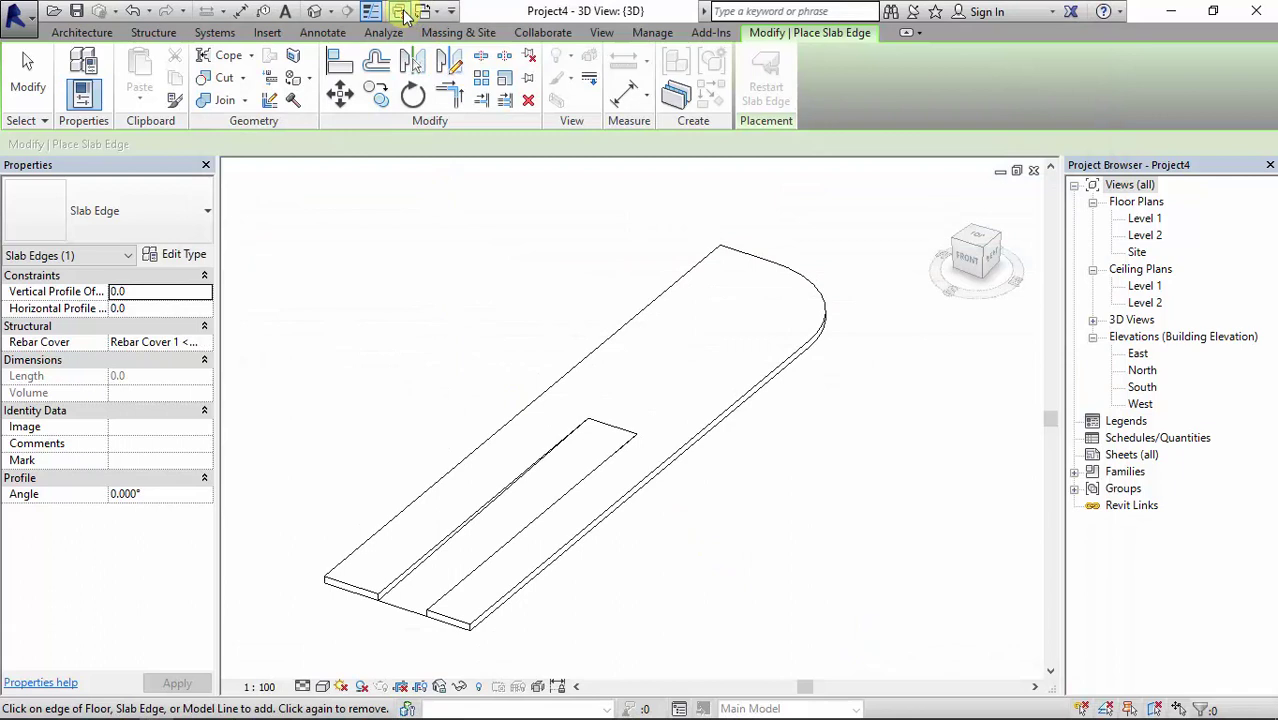
Reload the M_Slab Edge-Thickened family, overwriting the existing version and parameter values
{"action": "left_click", "coordinate": [421, 13]}
{"action": "left_click", "coordinate": [400, 34]}
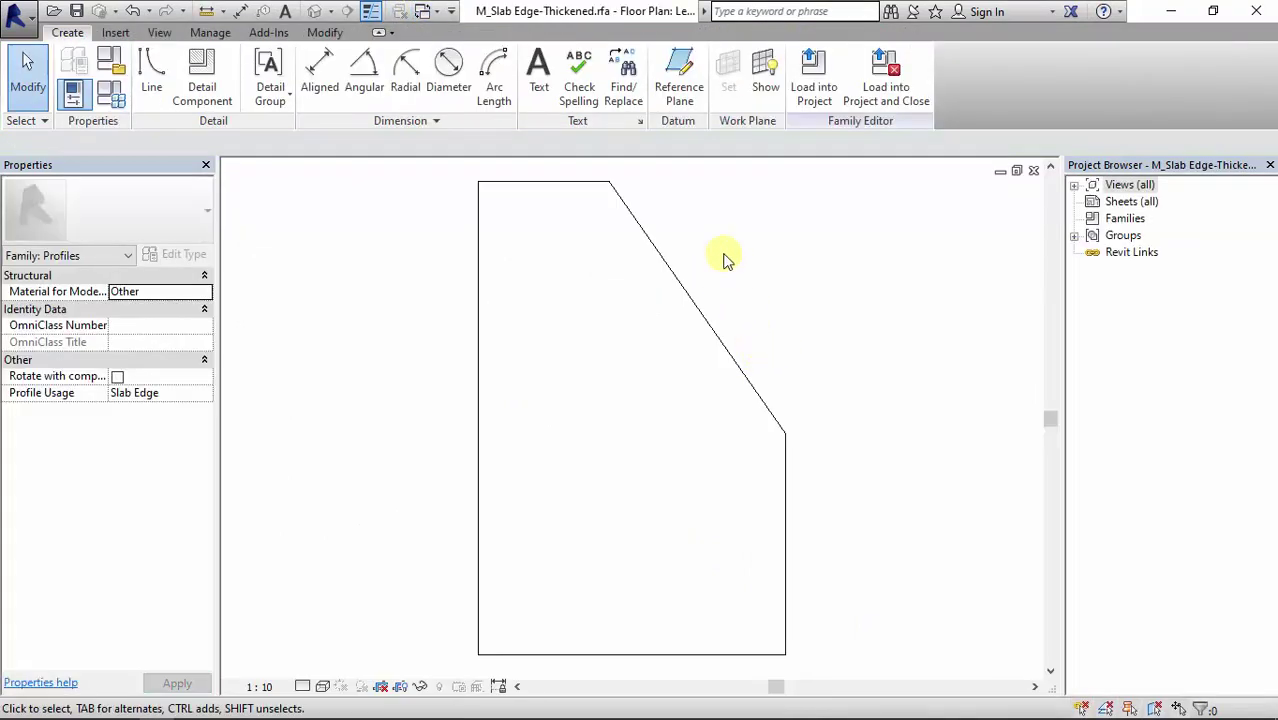
{"action": "left_click", "coordinate": [808, 88]}
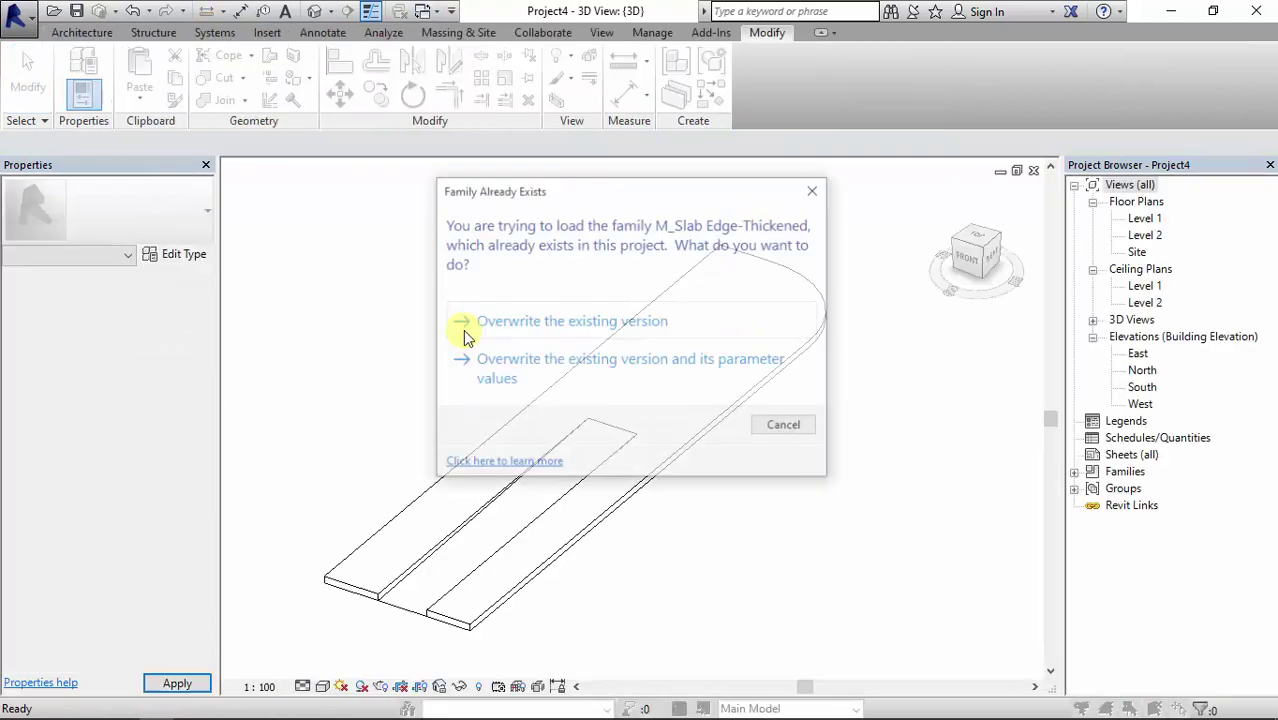
{"action": "left_click", "coordinate": [488, 367]}
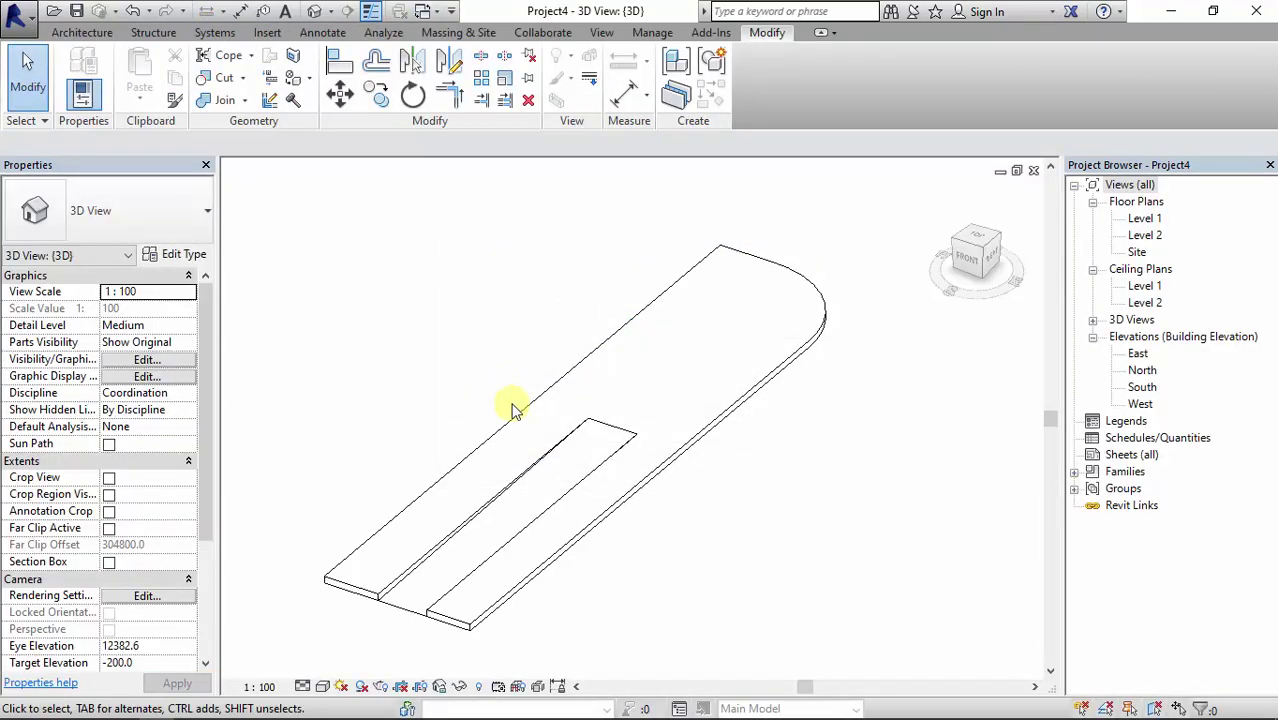
{"action": "left_click", "coordinate": [82, 32]}
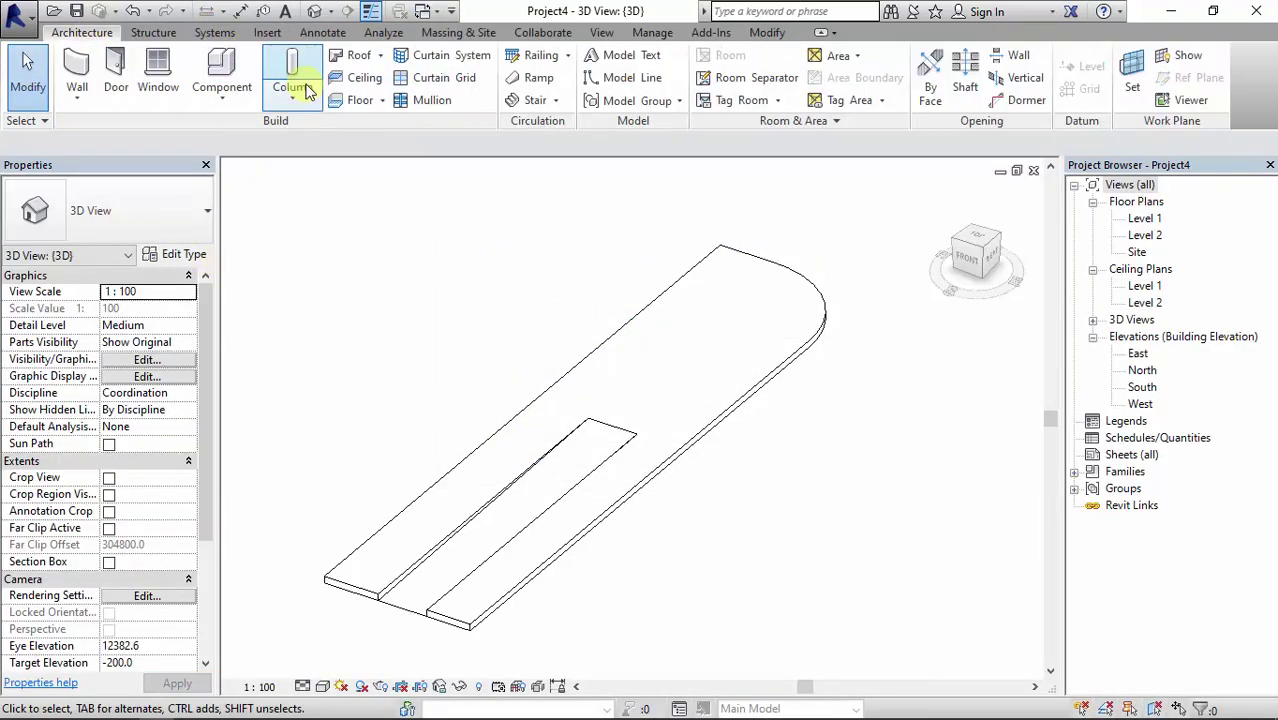
Place thickened slab edges on the long side, rounded end, and two front ends
{"action": "left_click", "coordinate": [381, 100]}
{"action": "left_click", "coordinate": [357, 247]}
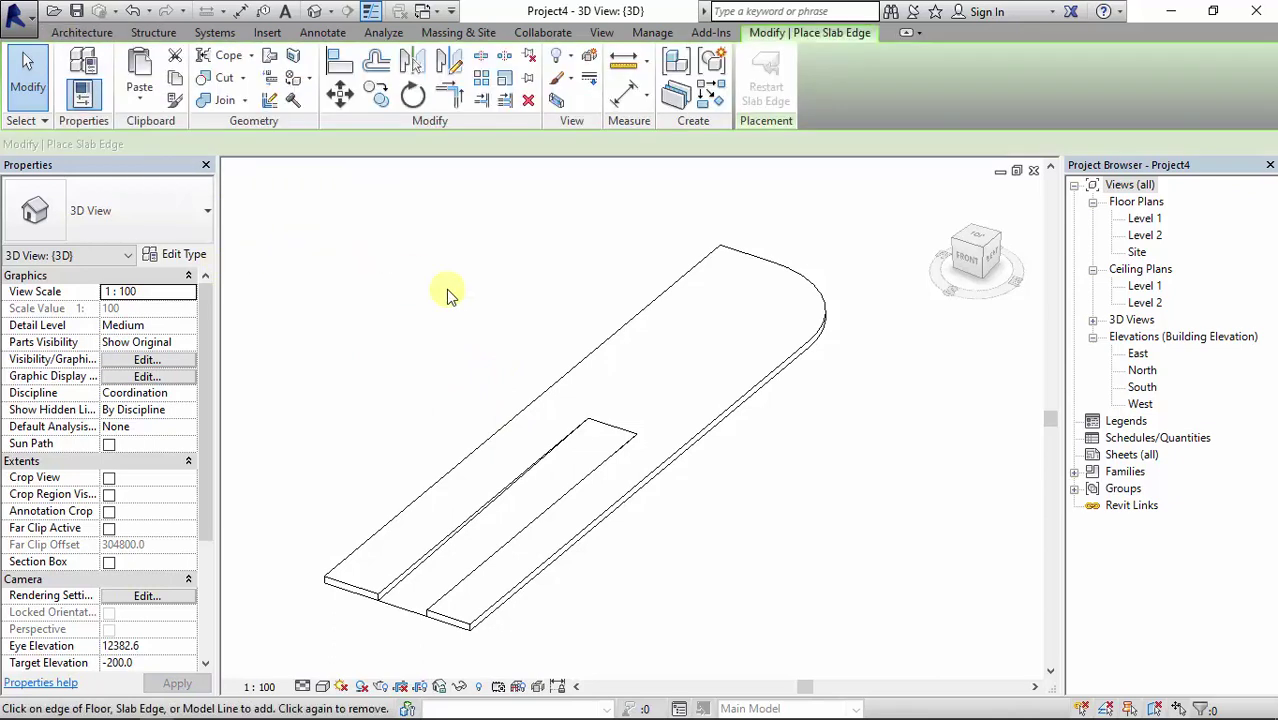
{"action": "left_click", "coordinate": [607, 527]}
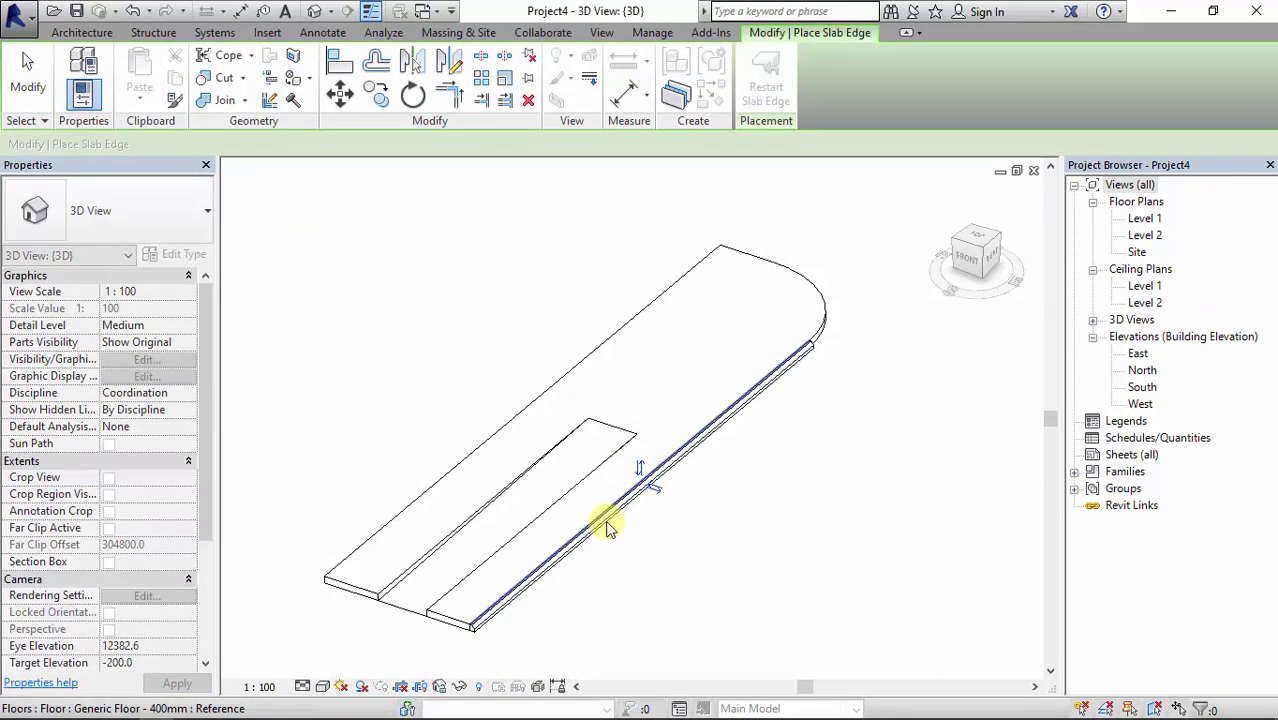
{"action": "left_click", "coordinate": [818, 325]}
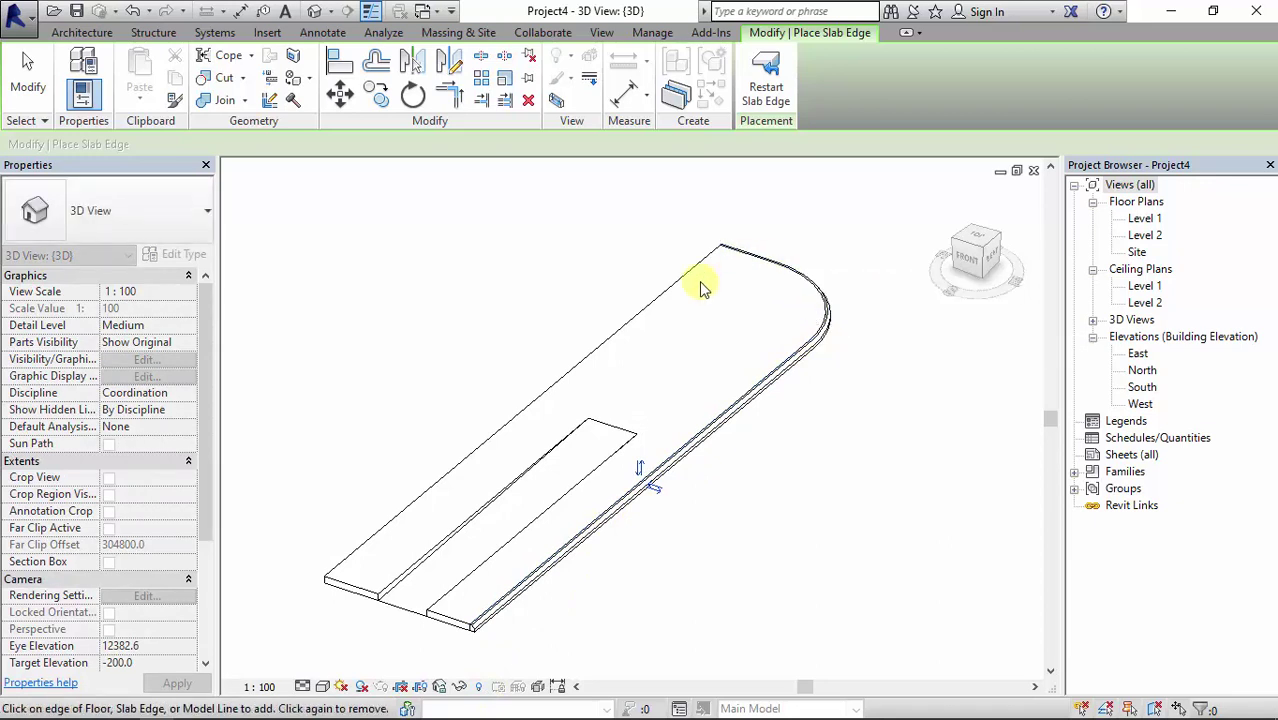
{"action": "scroll", "coordinate": [357, 580], "scroll_direction": "up", "scroll_amount": 2}
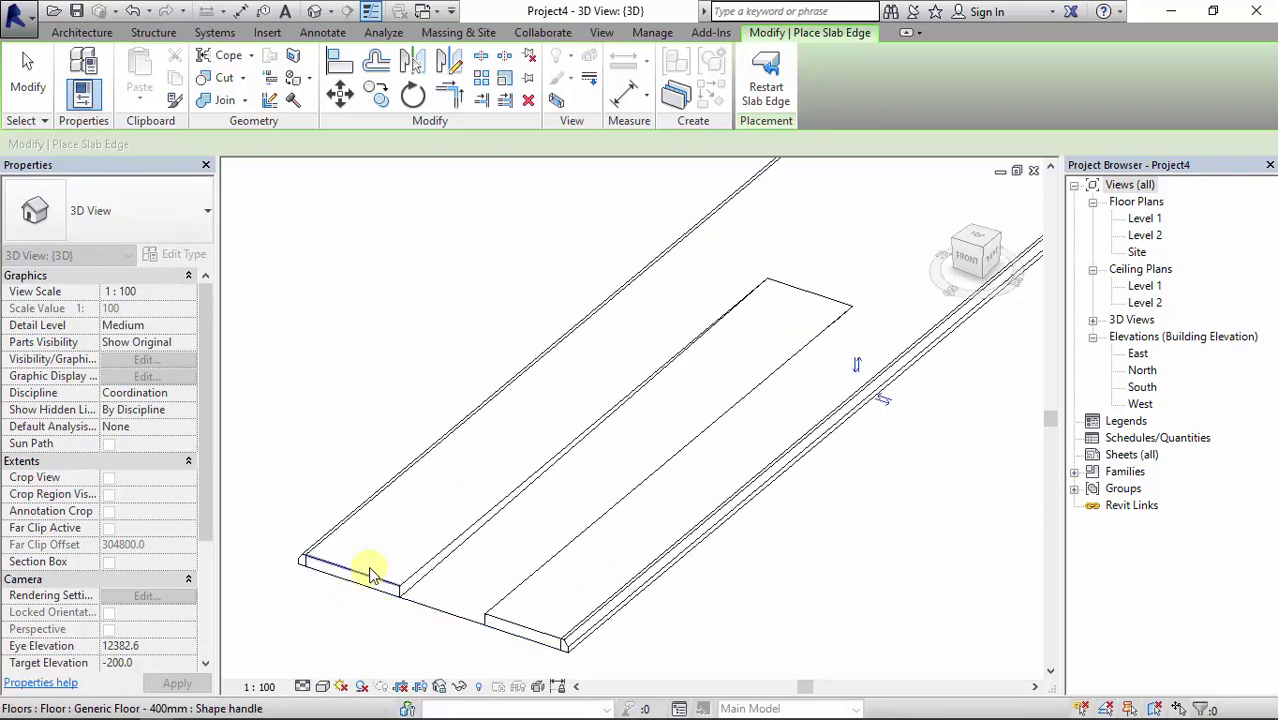
{"action": "left_click", "coordinate": [370, 575]}
{"action": "left_click", "coordinate": [531, 634]}
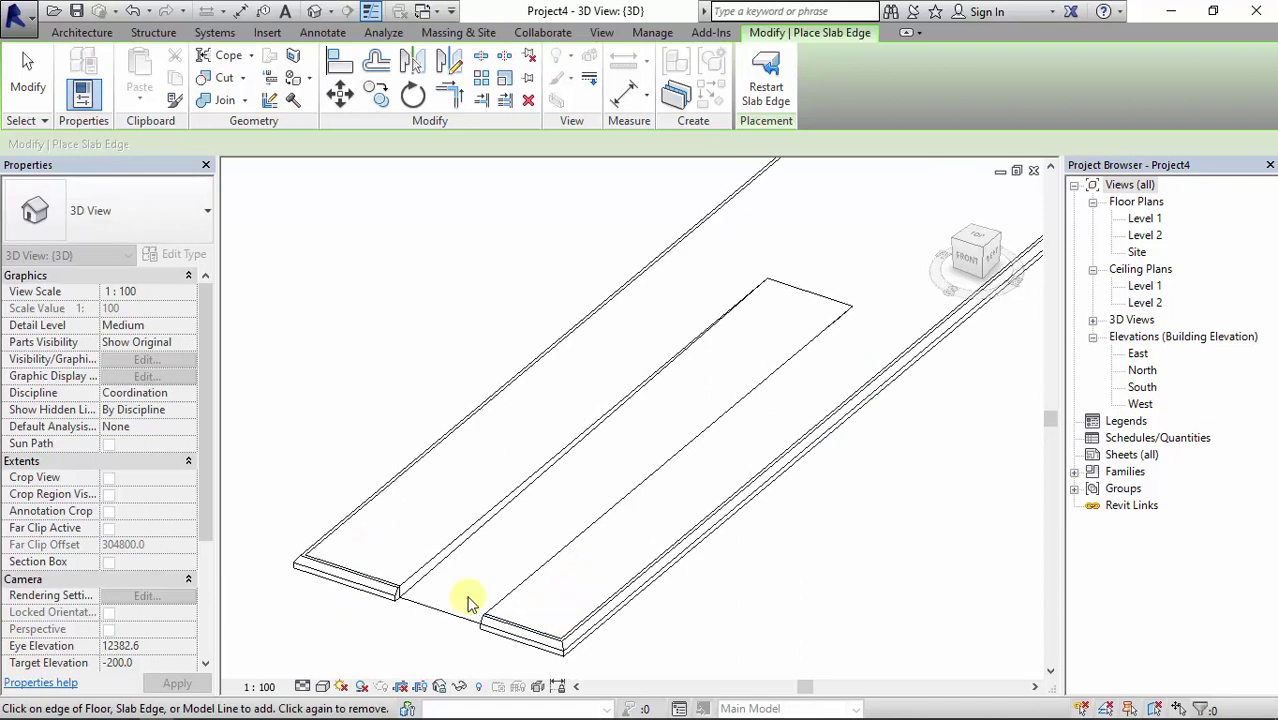
{"action": "key", "text": "Escape"}
{"action": "key", "text": "Escape"}
Orbit around to check the slab edges, then open the Level 1 floor plan
{"action": "scroll", "coordinate": [390, 630], "scroll_direction": "down", "scroll_amount": 4}
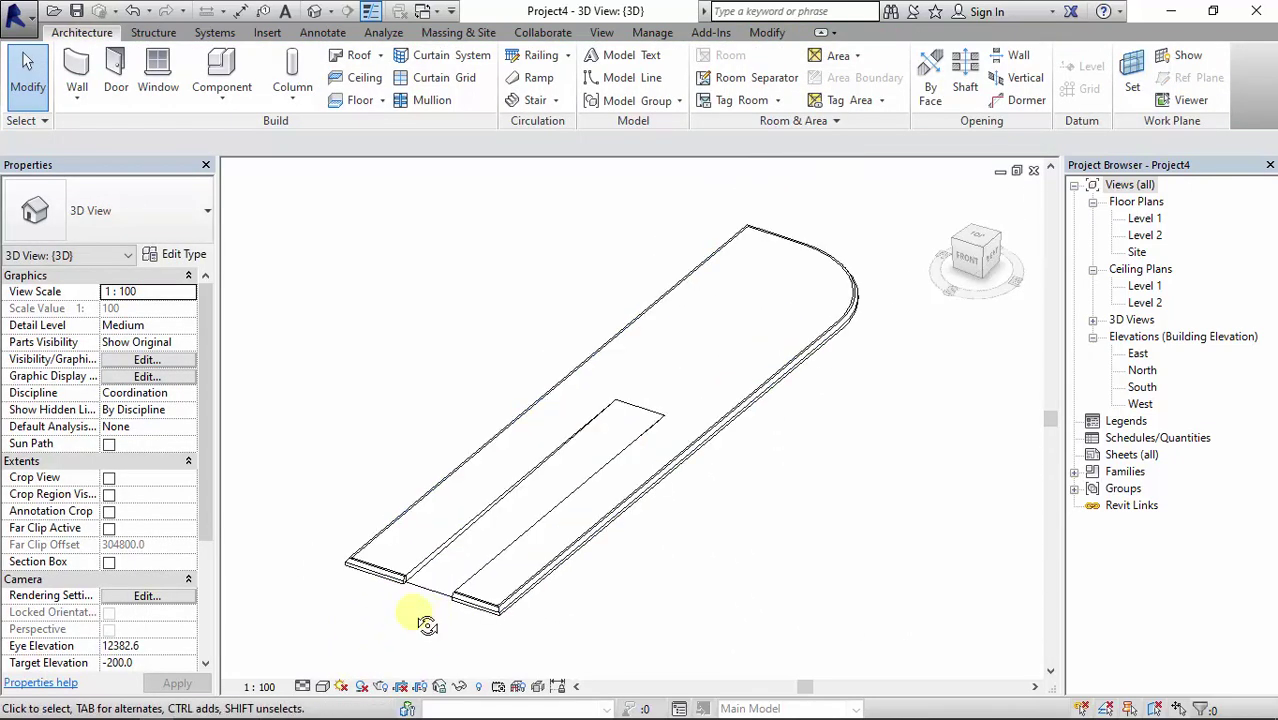
{"action": "middle_click_drag", "start_coordinate": [427, 625], "coordinate": [362, 522], "text": "shift"}
{"action": "scroll", "coordinate": [362, 522], "scroll_direction": "up", "scroll_amount": 3}
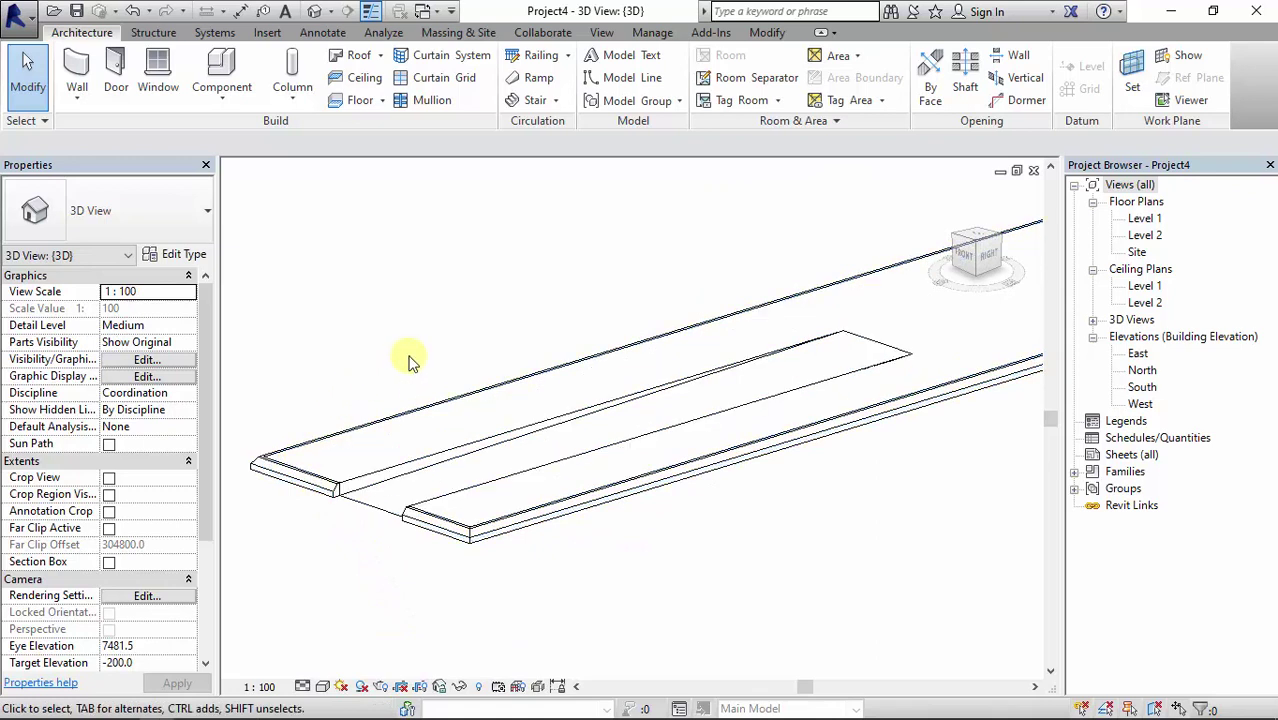
{"action": "middle_click_drag", "start_coordinate": [409, 362], "coordinate": [383, 398]}
{"action": "scroll", "coordinate": [490, 428], "scroll_direction": "down", "scroll_amount": 2}
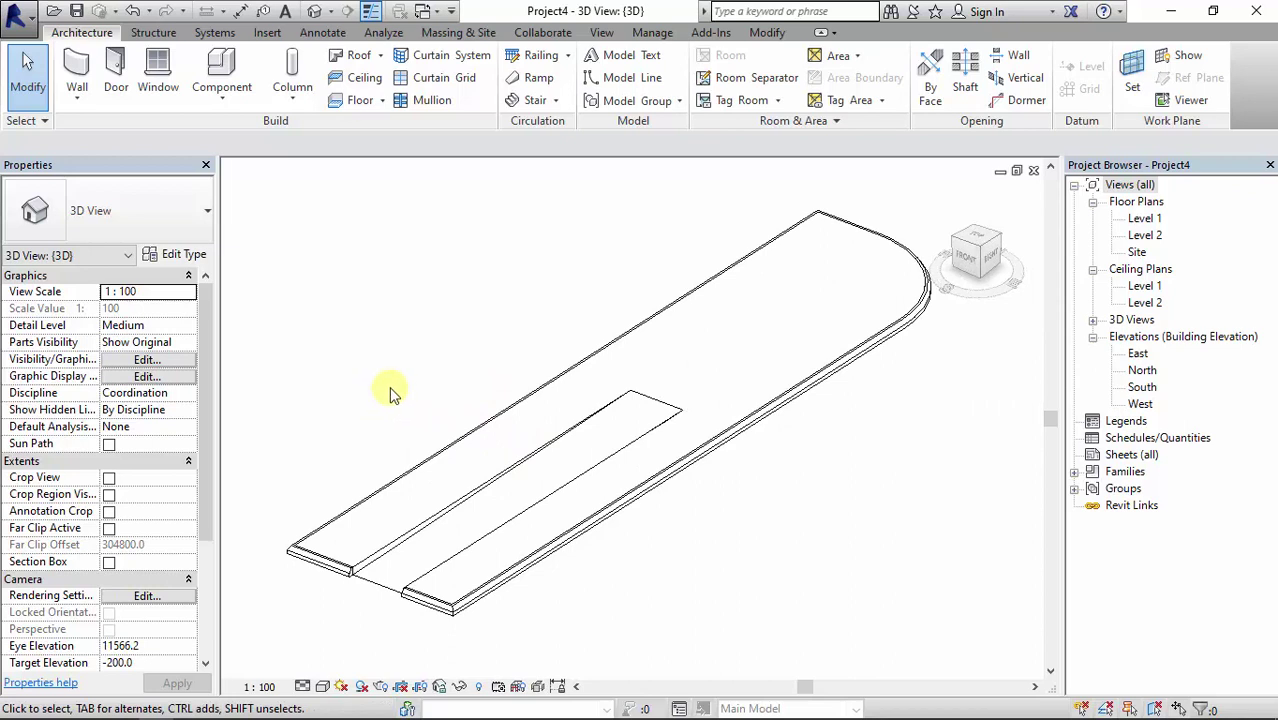
{"action": "scroll", "coordinate": [390, 393], "scroll_direction": "down", "scroll_amount": 2}
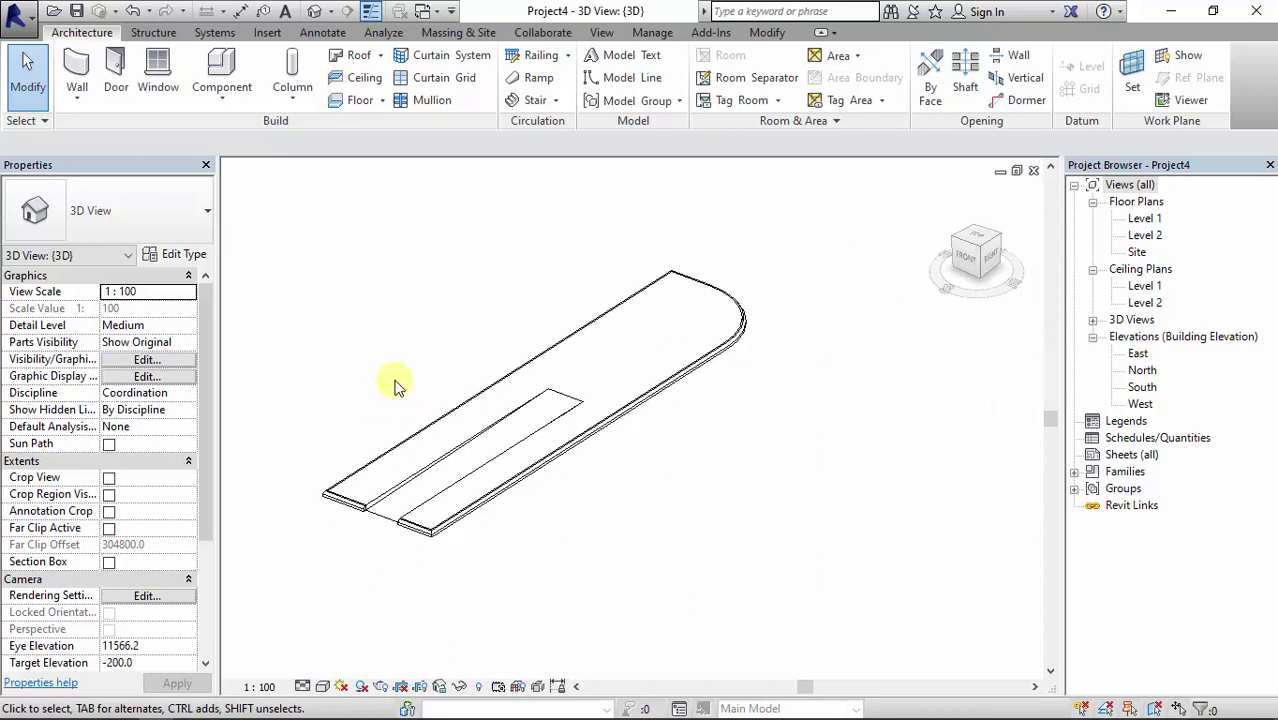
{"action": "scroll", "coordinate": [395, 385], "scroll_direction": "down", "scroll_amount": 2}
{"action": "scroll", "coordinate": [418, 396], "scroll_direction": "up", "scroll_amount": 3}
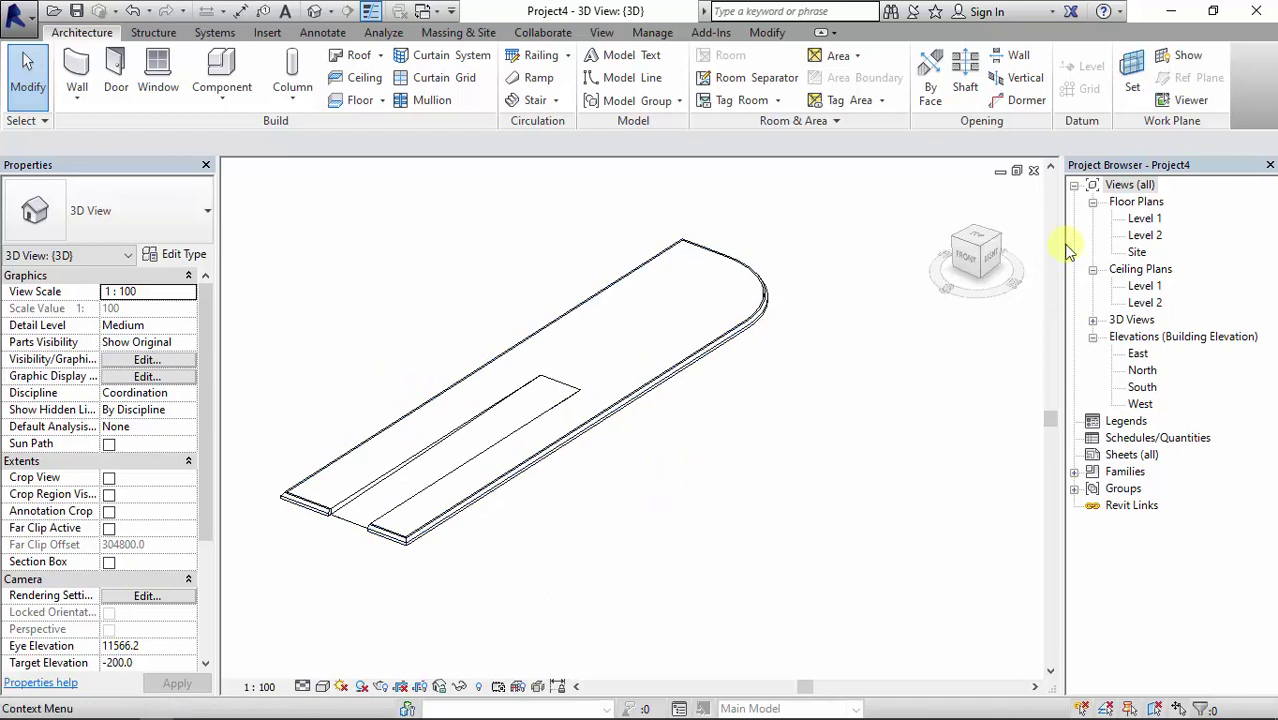
{"action": "double_click", "coordinate": [1150, 218]}
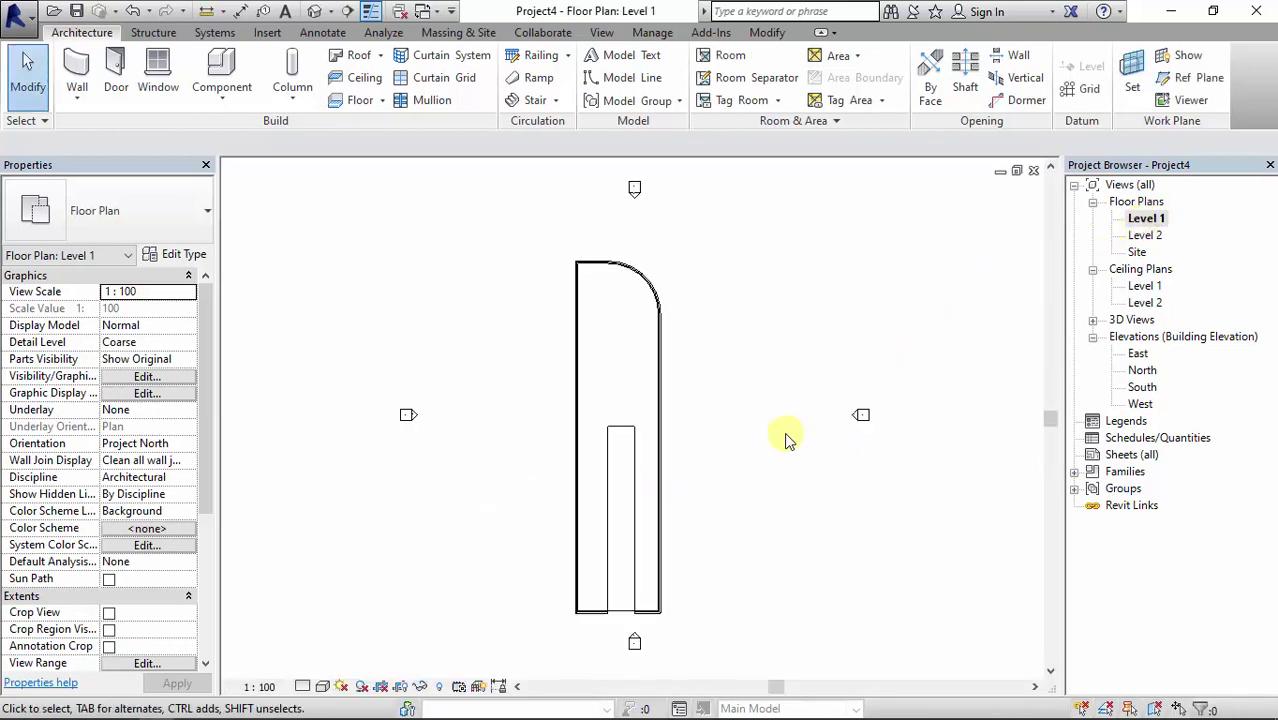
Start a new floor on Level 1 and duplicate its type as 'Floor for Ramp'
{"action": "middle_click_drag", "start_coordinate": [673, 436], "coordinate": [639, 258]}
{"action": "scroll", "coordinate": [630, 442], "scroll_direction": "up", "scroll_amount": 2}
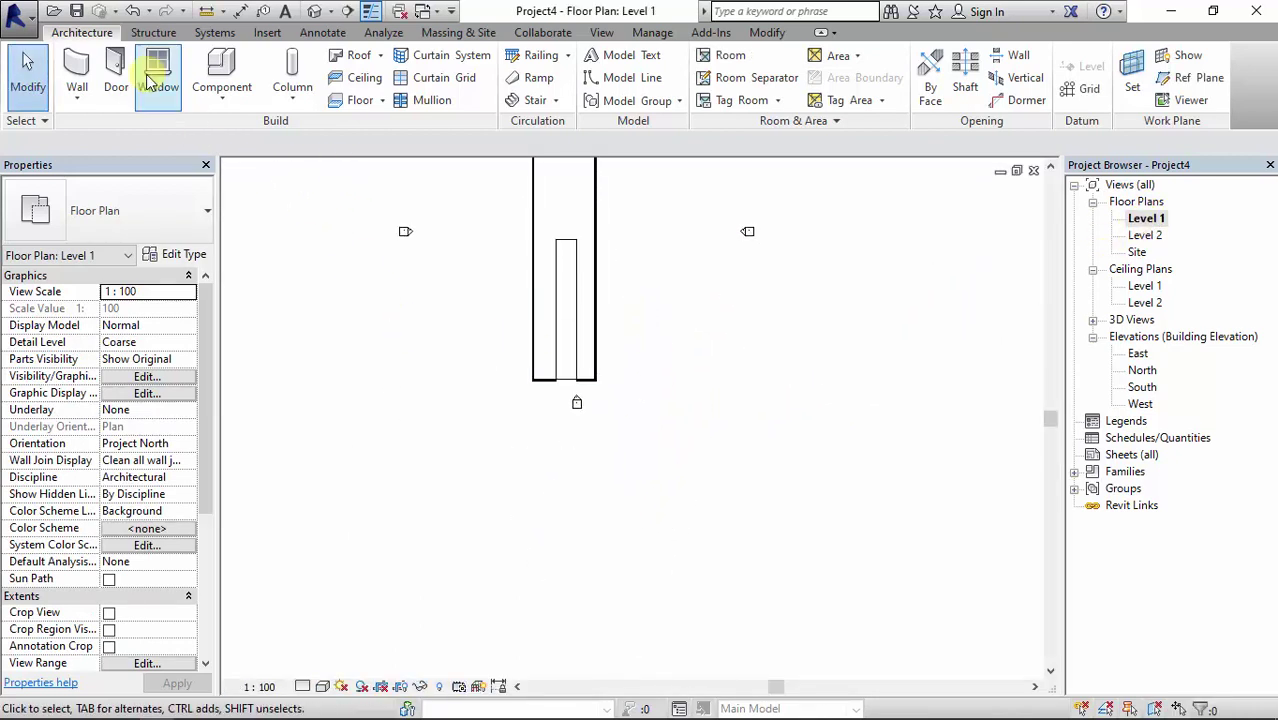
{"action": "left_click", "coordinate": [350, 100]}
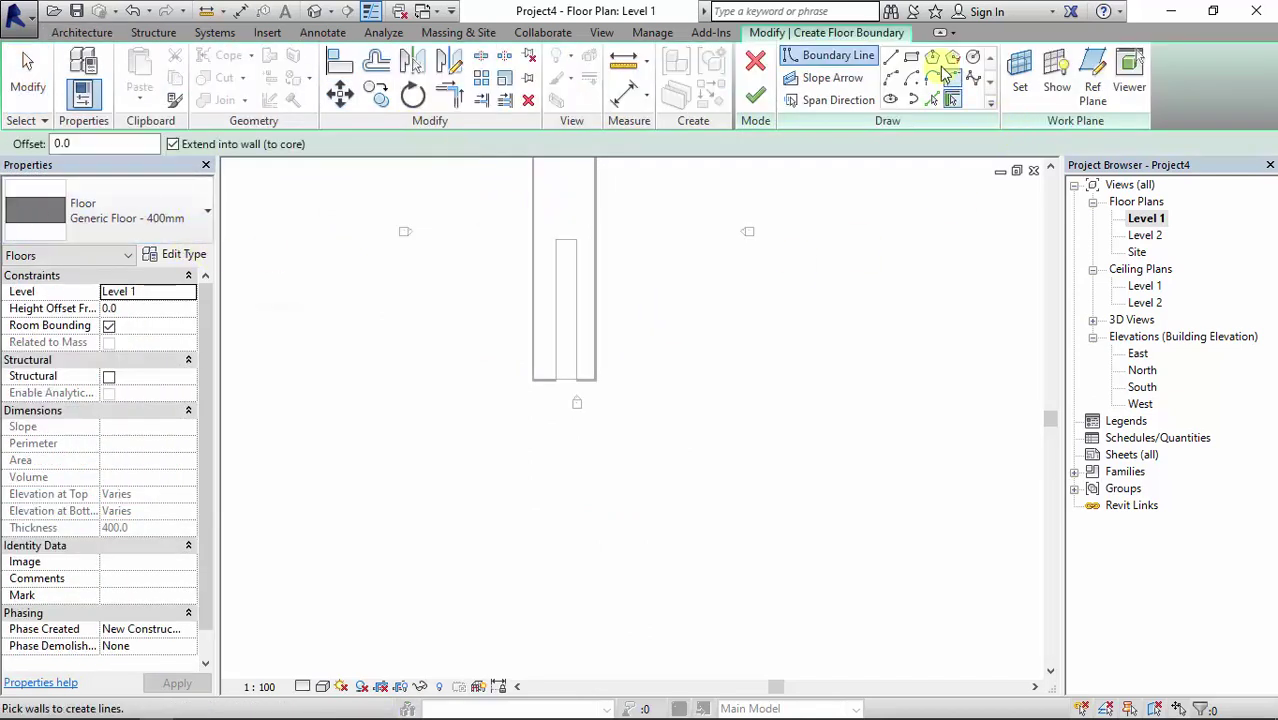
{"action": "left_click", "coordinate": [181, 257]}
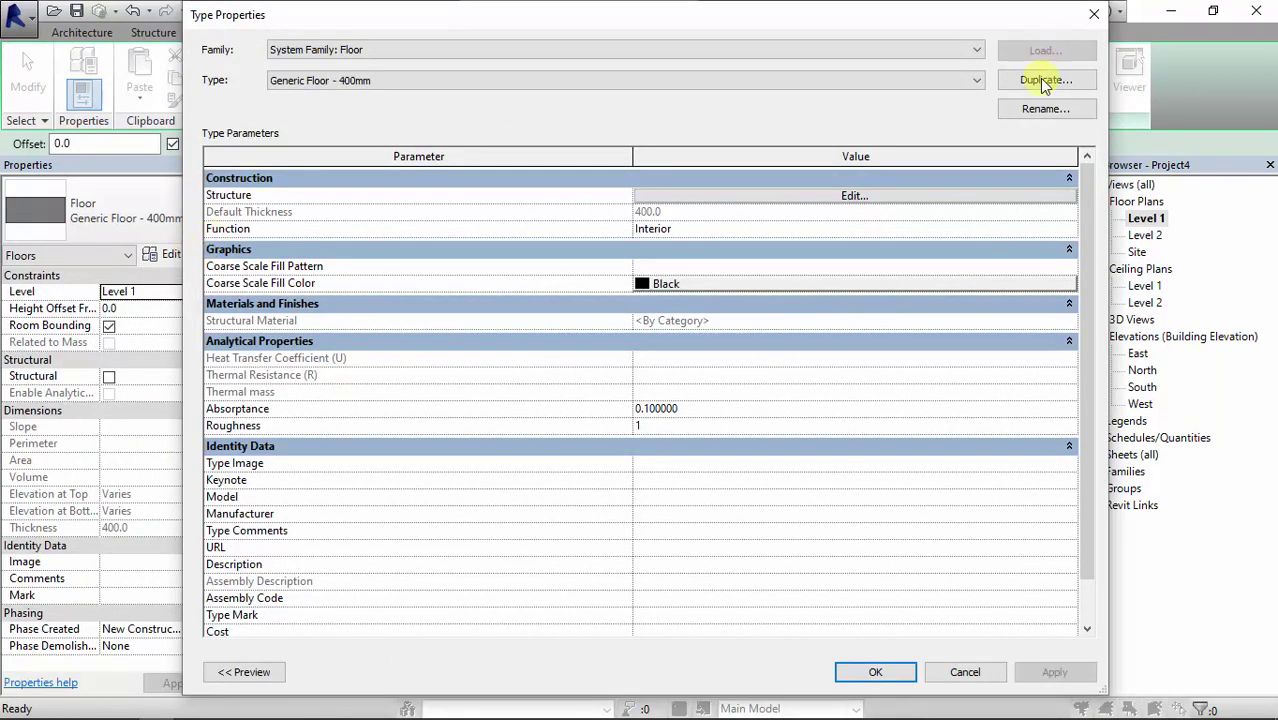
{"action": "left_click", "coordinate": [1043, 82]}
{"action": "type", "text": "Floor for Ramp"}
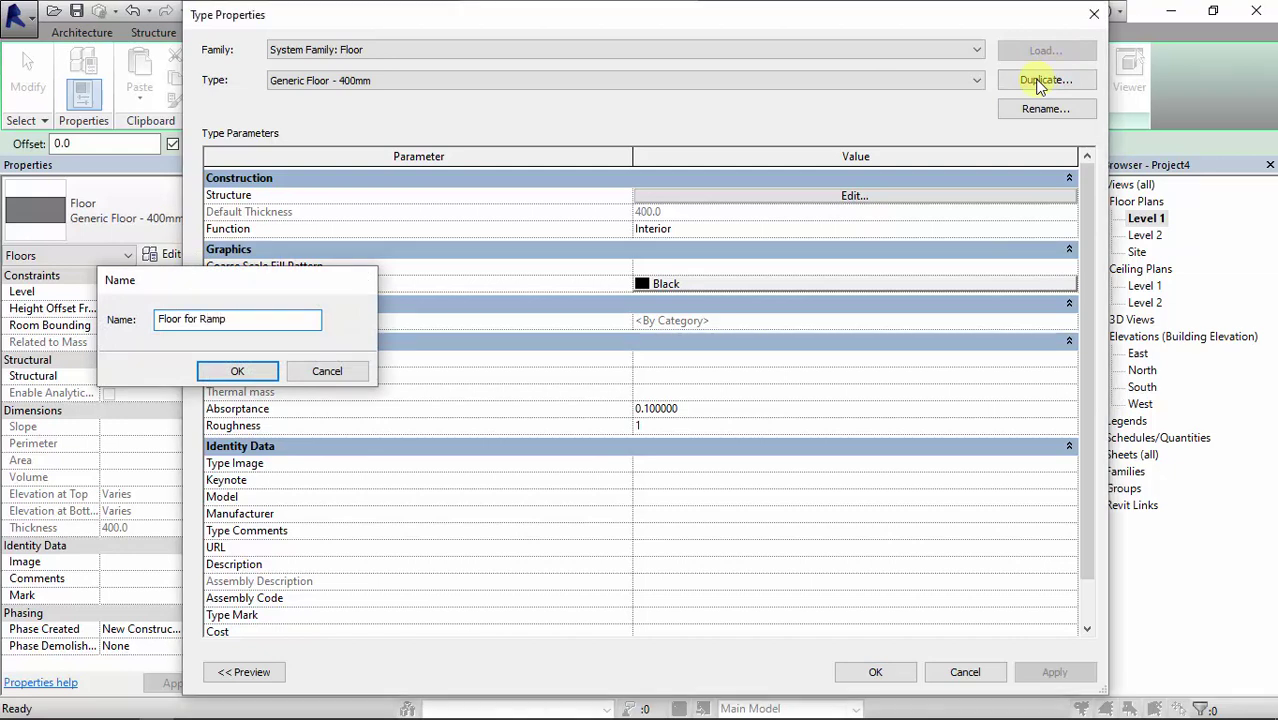
{"action": "key", "text": "Return"}
Set the Floor for Ramp structure layer to 150 mm, non-variable, and apply the type
{"action": "left_click", "coordinate": [815, 195]}
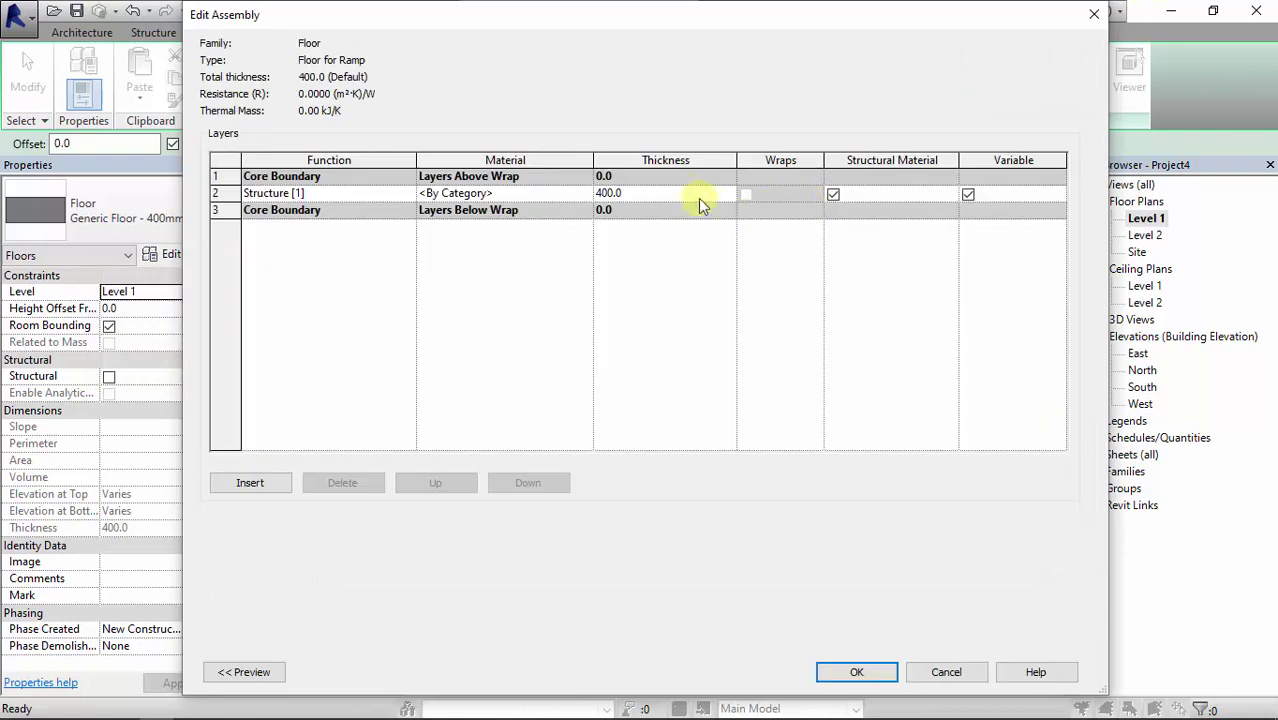
{"action": "left_click", "coordinate": [696, 193]}
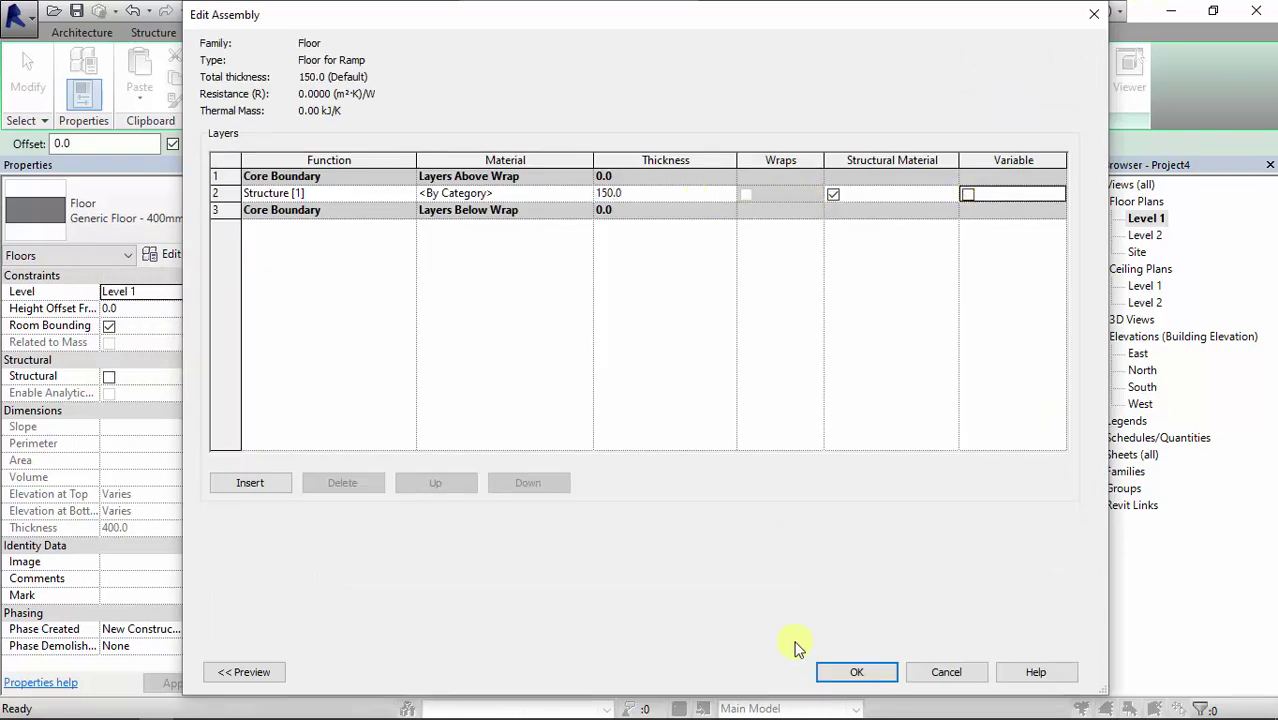
{"action": "left_click", "coordinate": [829, 675]}
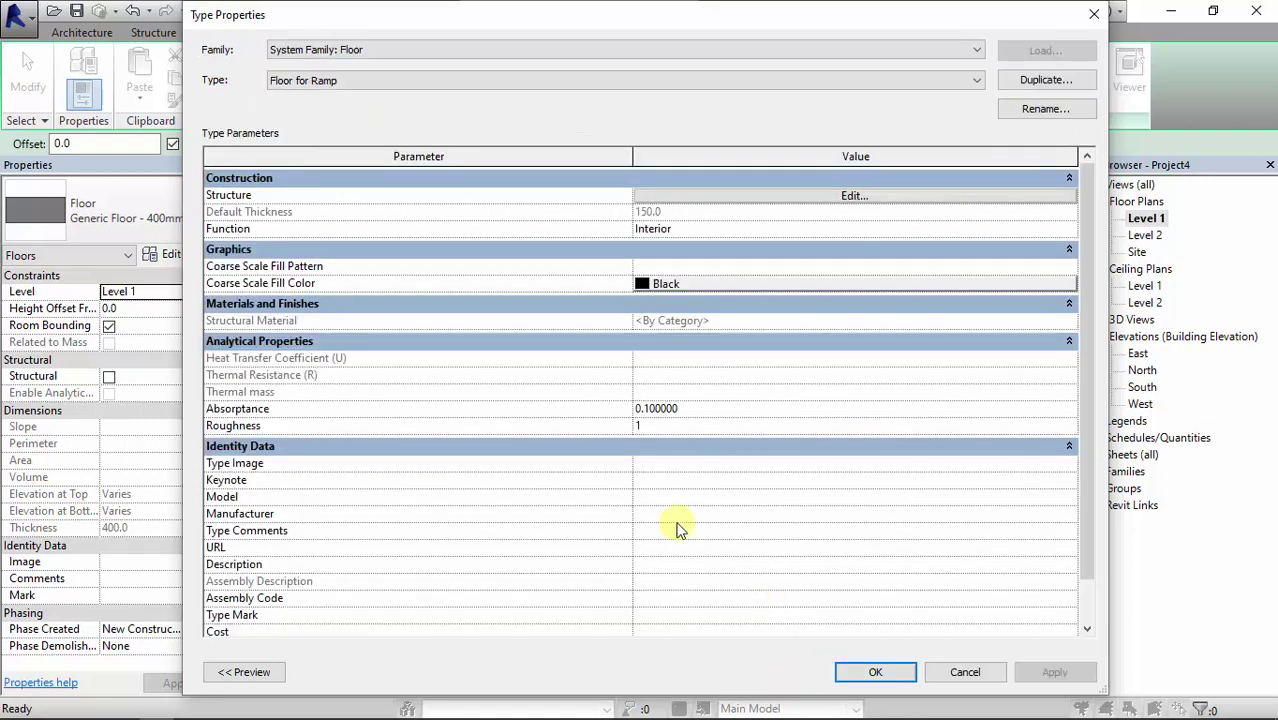
{"action": "left_click", "coordinate": [876, 672]}
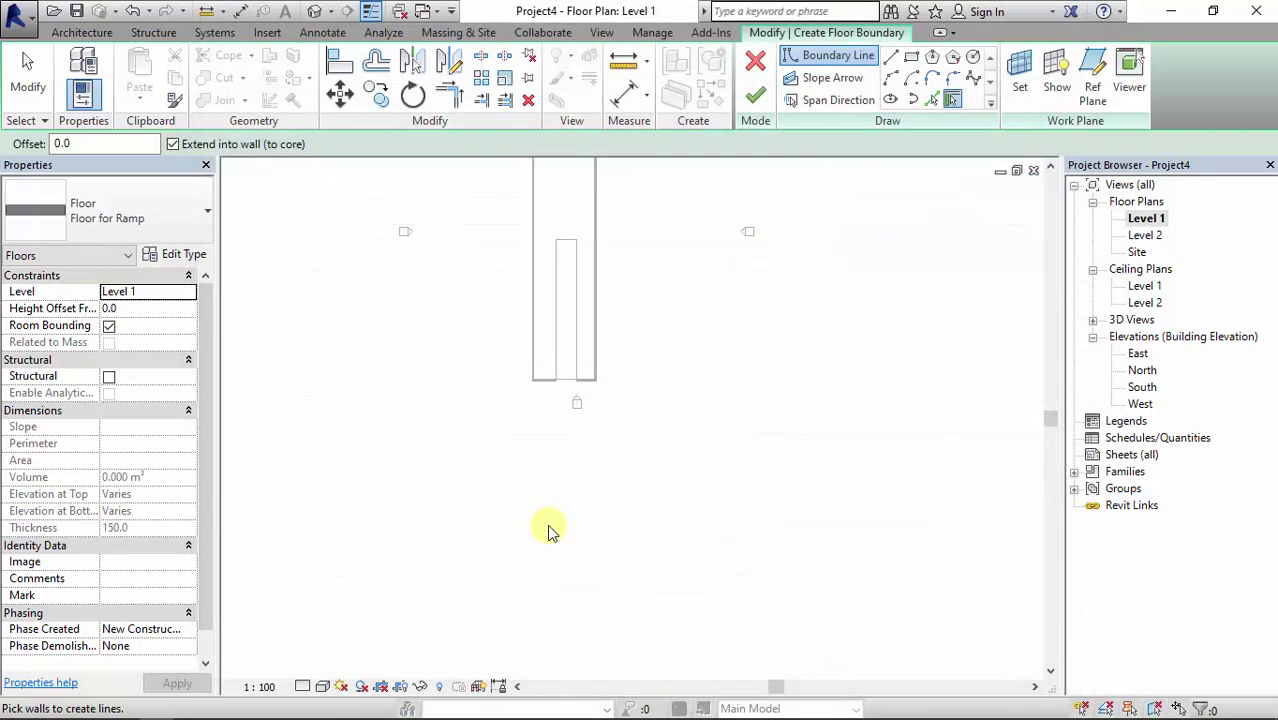
Sketch an 88000 by 40000 rectangular boundary and finish it as the Level 1 Floor for Ramp slab
{"action": "left_click", "coordinate": [912, 62]}
{"action": "scroll", "coordinate": [513, 397], "scroll_direction": "down", "scroll_amount": 1}
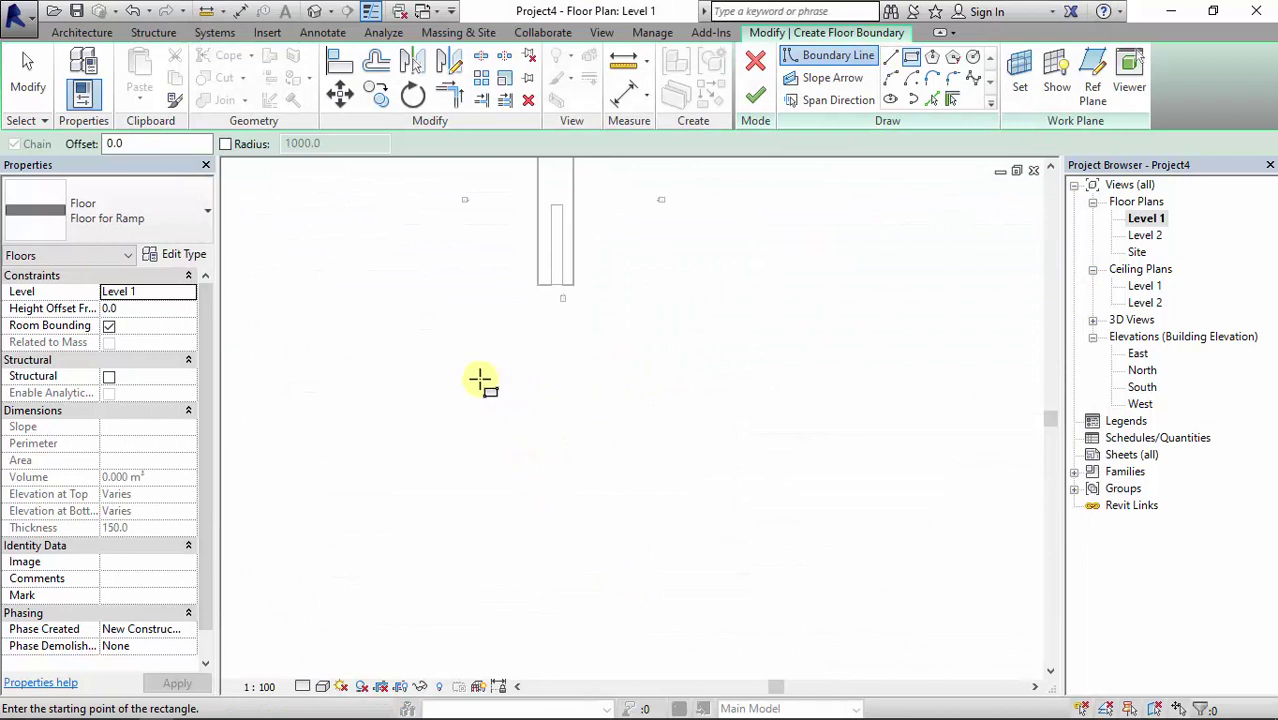
{"action": "left_click", "coordinate": [470, 378]}
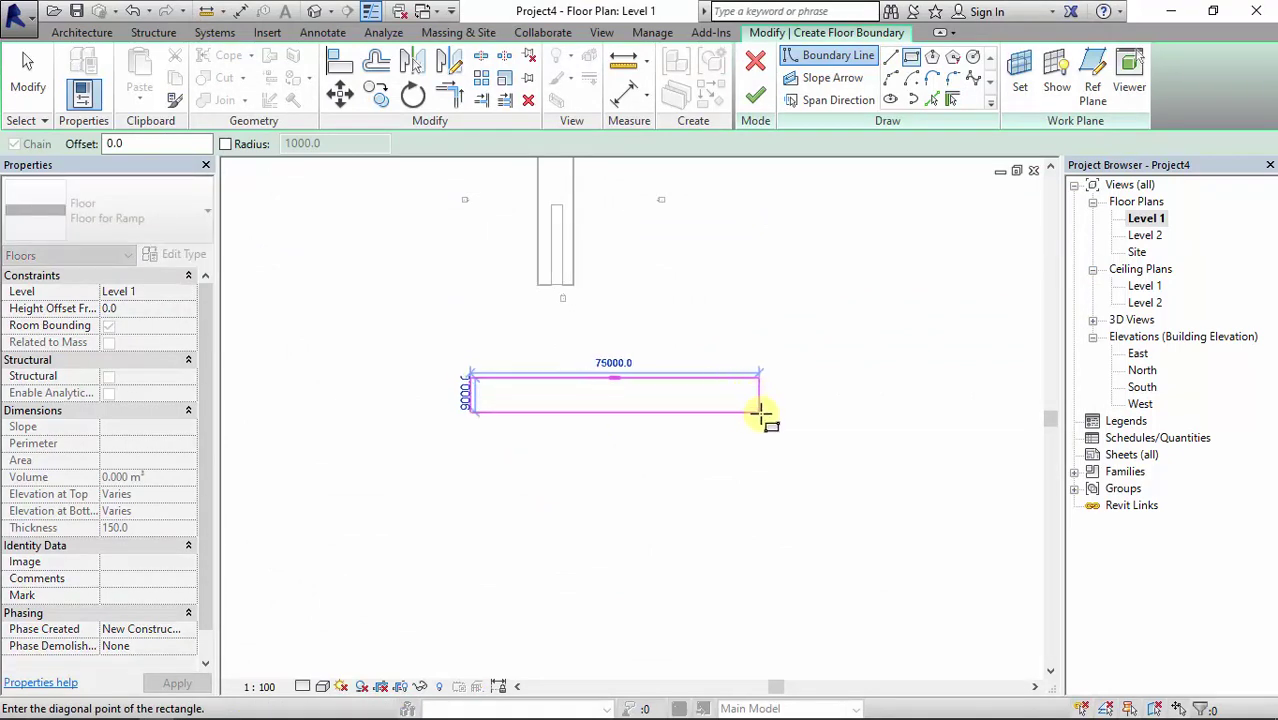
{"action": "left_click", "coordinate": [809, 532]}
{"action": "key", "text": "Escape"}
{"action": "key", "text": "Escape"}
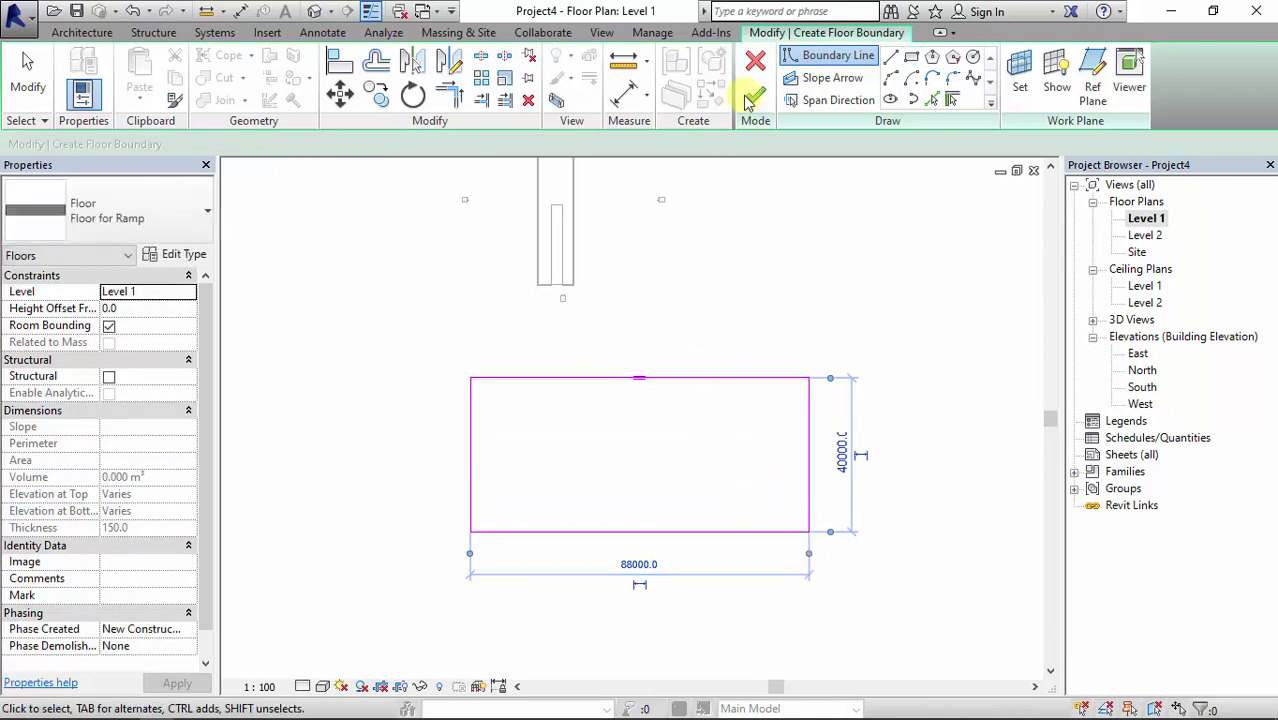
{"action": "left_click", "coordinate": [757, 93]}
{"action": "left_click", "coordinate": [945, 327]}
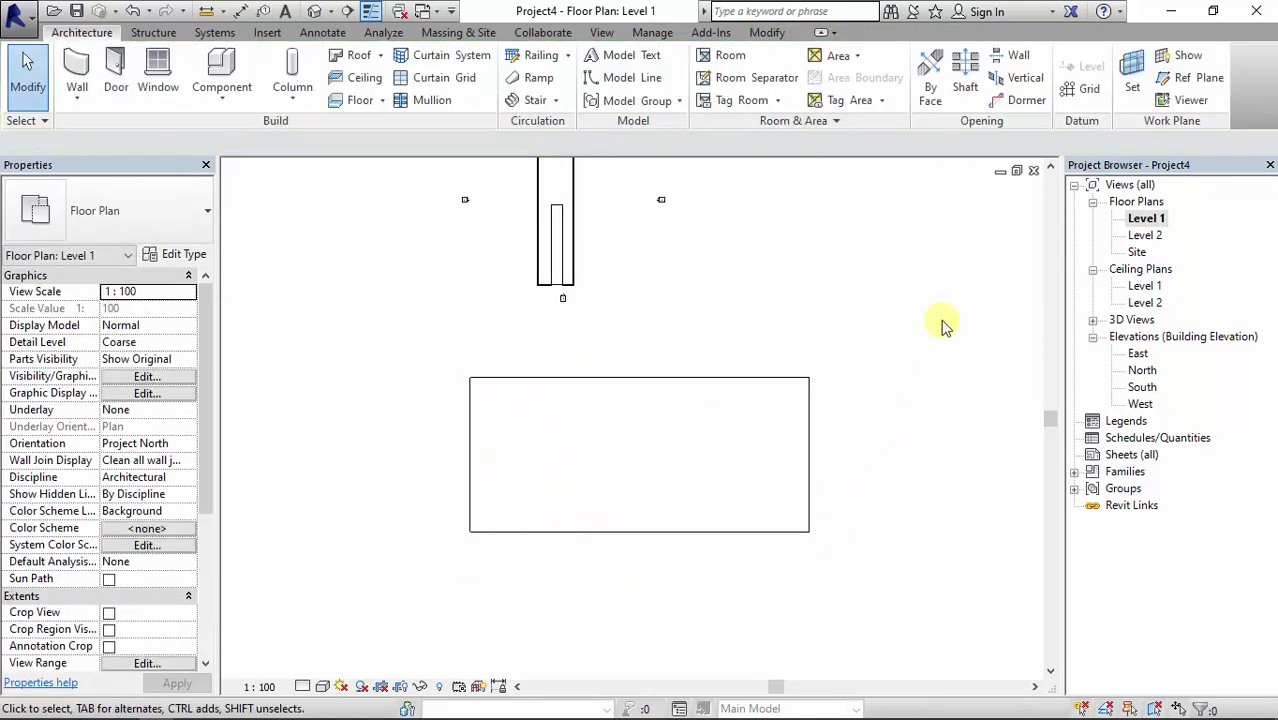
In the East elevation, add Levels 3 and 4 at 4000 spacing above Level 2
{"action": "left_click", "coordinate": [1093, 270]}
{"action": "double_click", "coordinate": [1138, 319]}
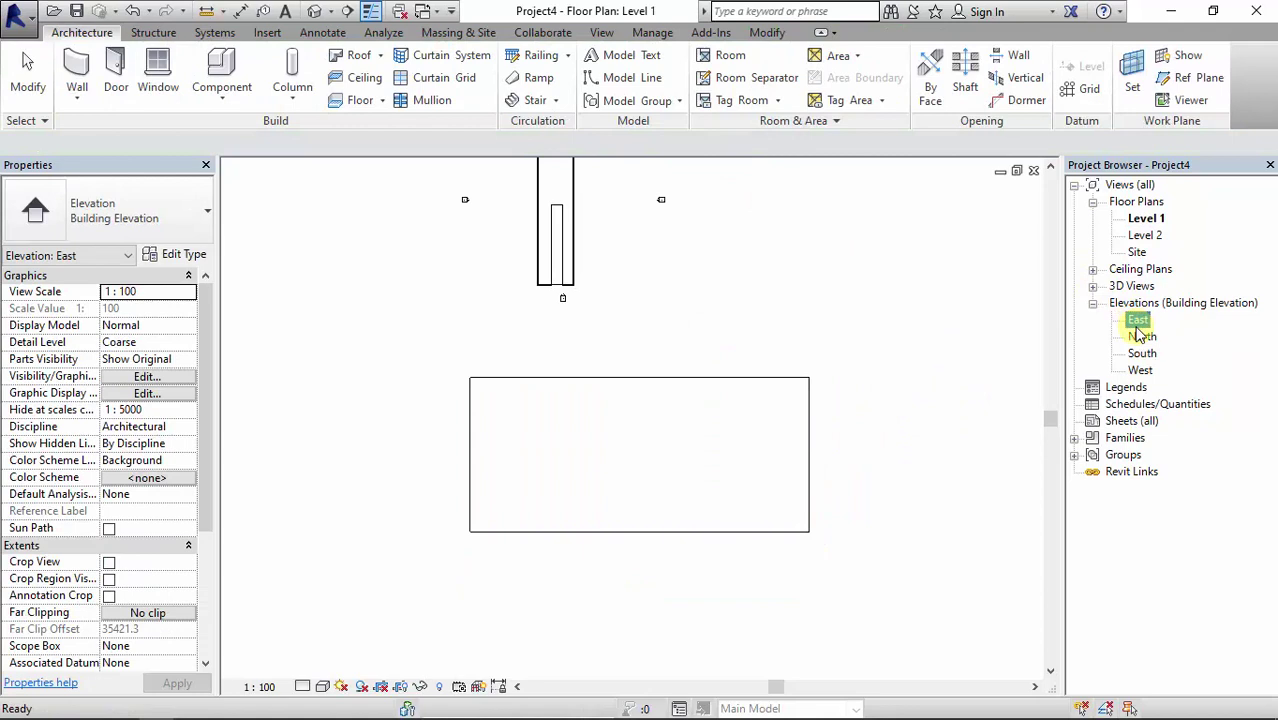
{"action": "scroll", "coordinate": [670, 428], "scroll_direction": "up", "scroll_amount": 3}
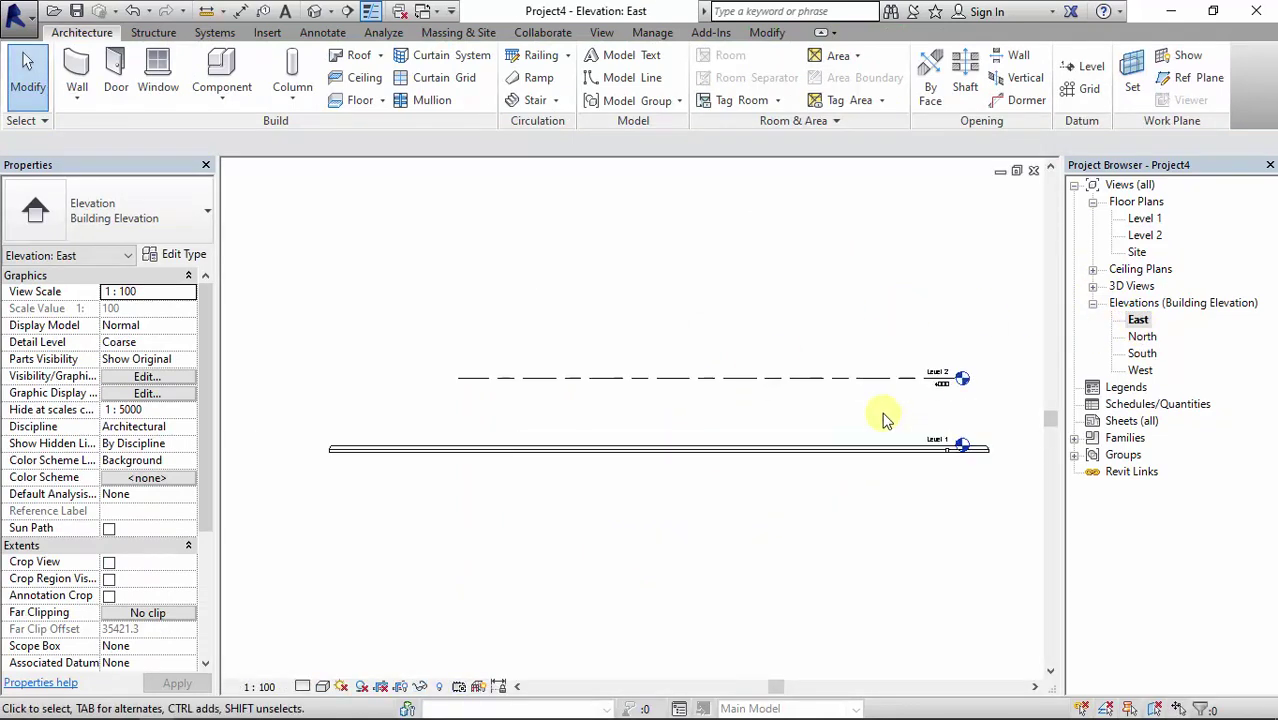
{"action": "left_click", "coordinate": [1090, 88]}
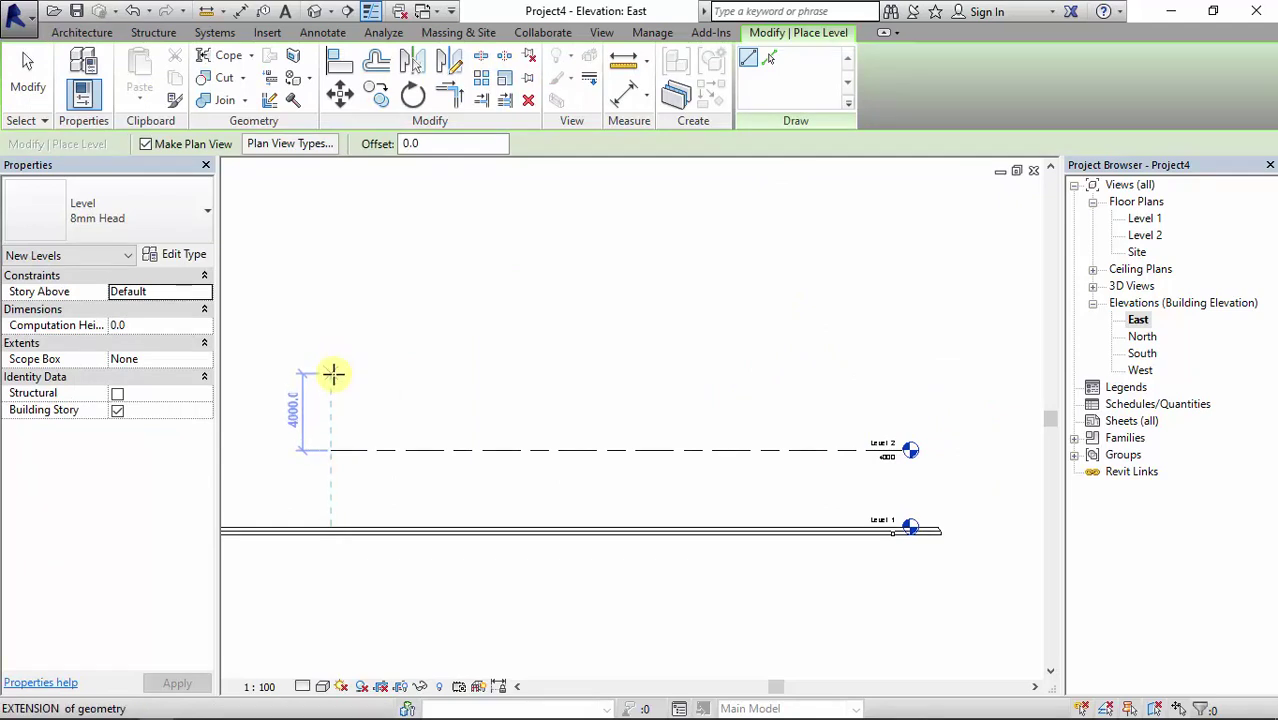
{"action": "left_click", "coordinate": [333, 374]}
{"action": "left_click", "coordinate": [884, 357]}
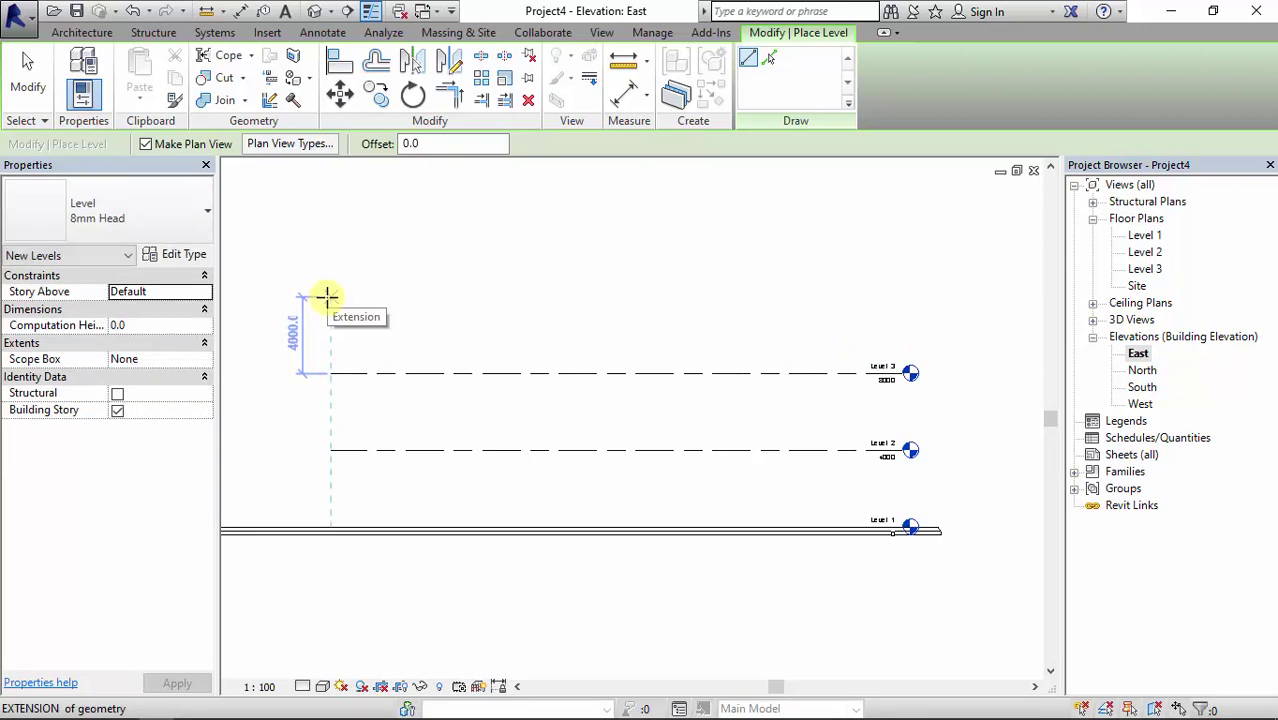
{"action": "left_click", "coordinate": [327, 296]}
{"action": "left_click", "coordinate": [886, 295]}
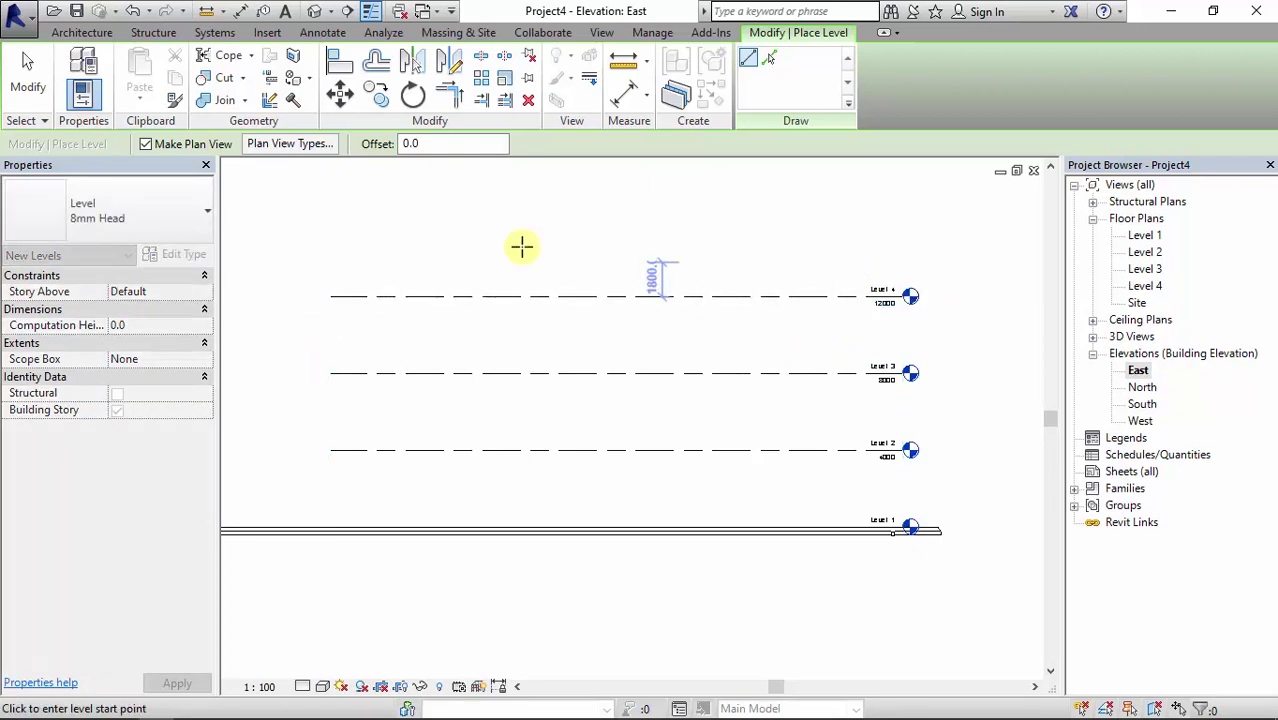
Add Level 5 at 16000 and Level 6 at 20000, then reopen the Level 1 plan
{"action": "middle_click_drag", "start_coordinate": [346, 244], "coordinate": [328, 334]}
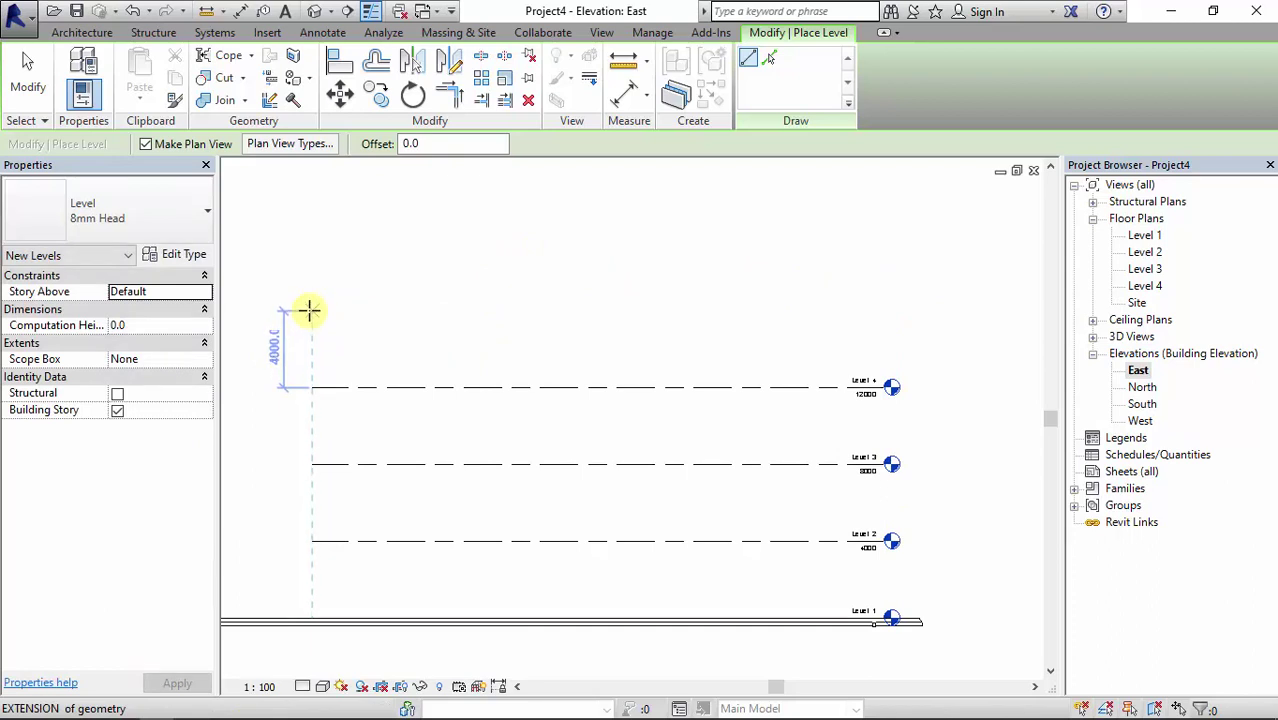
{"action": "left_click", "coordinate": [309, 310]}
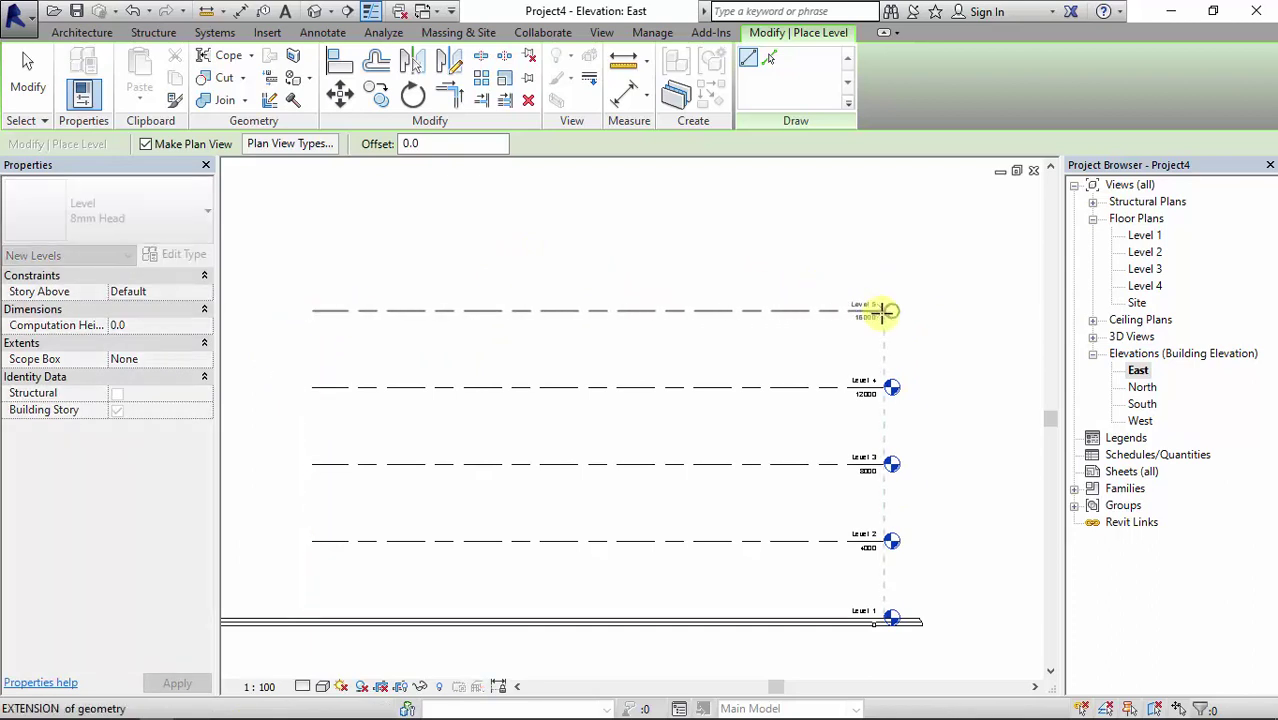
{"action": "left_click", "coordinate": [884, 311]}
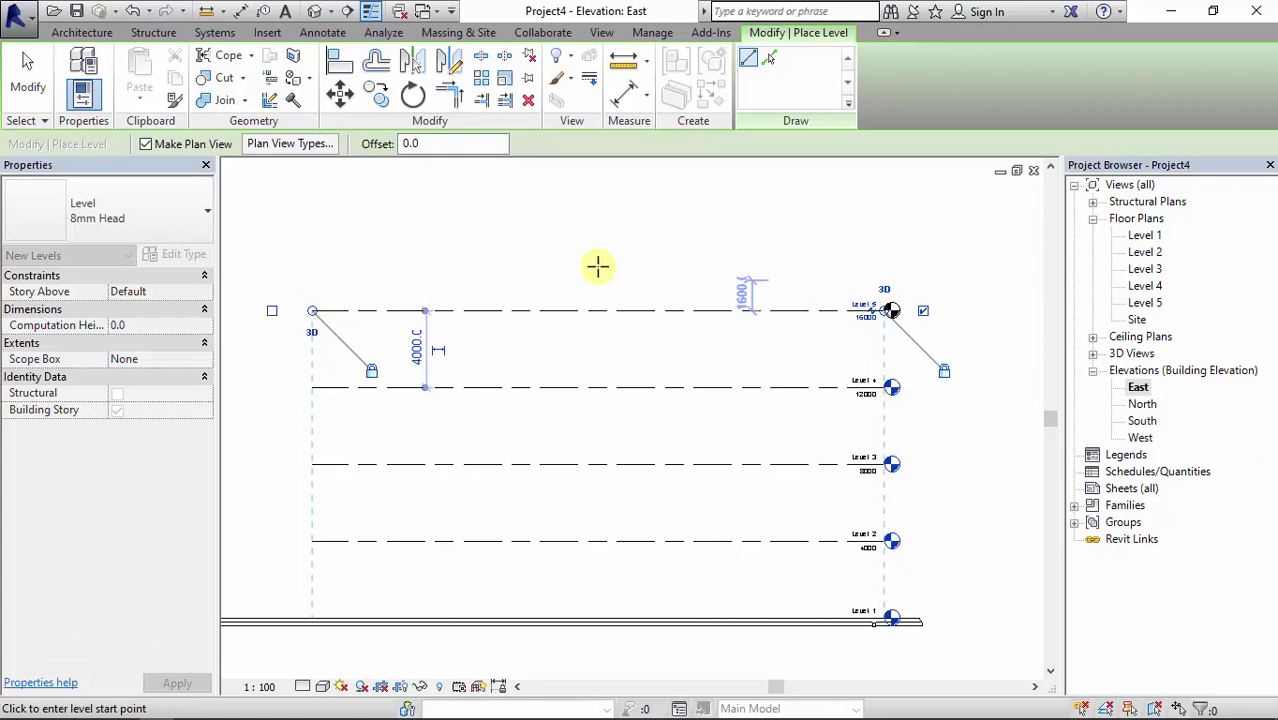
{"action": "left_click", "coordinate": [320, 233]}
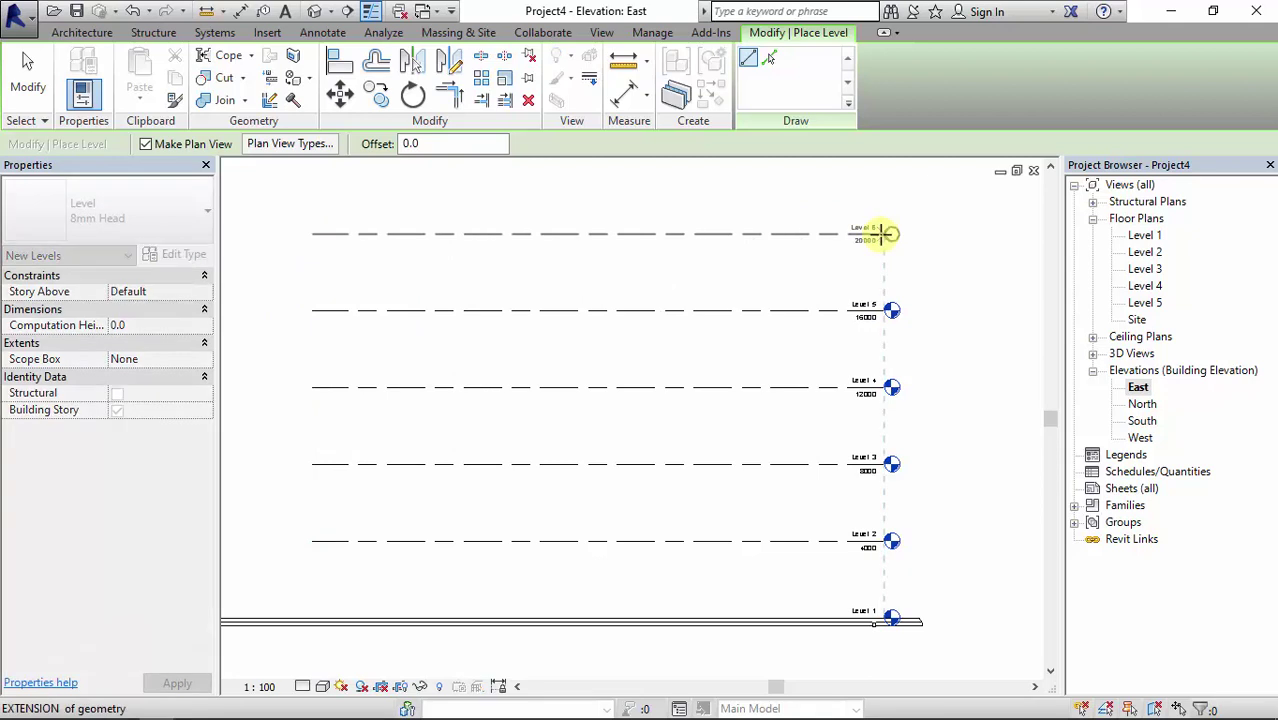
{"action": "left_click", "coordinate": [884, 233]}
{"action": "key", "text": "Escape"}
{"action": "key", "text": "Escape"}
{"action": "double_click", "coordinate": [1145, 236]}
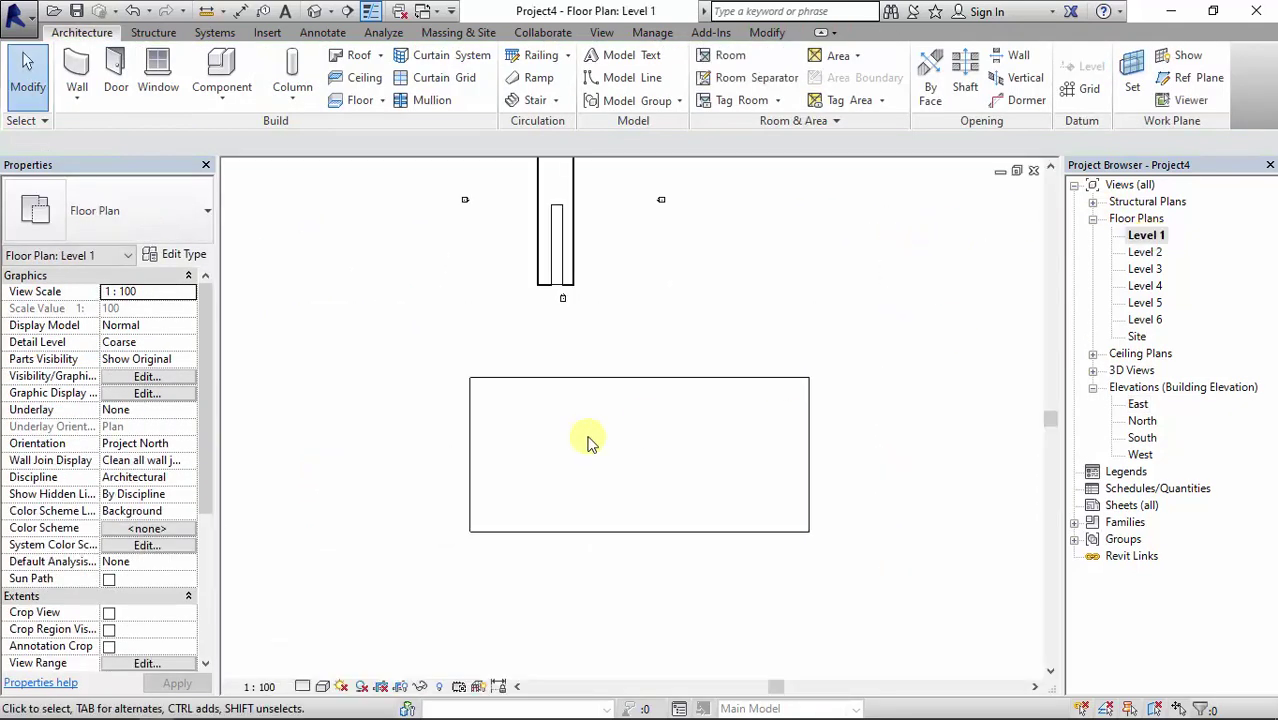
Paste the Level 1 floor slab aligned onto Levels 2 through 6
{"action": "left_click", "coordinate": [622, 397]}
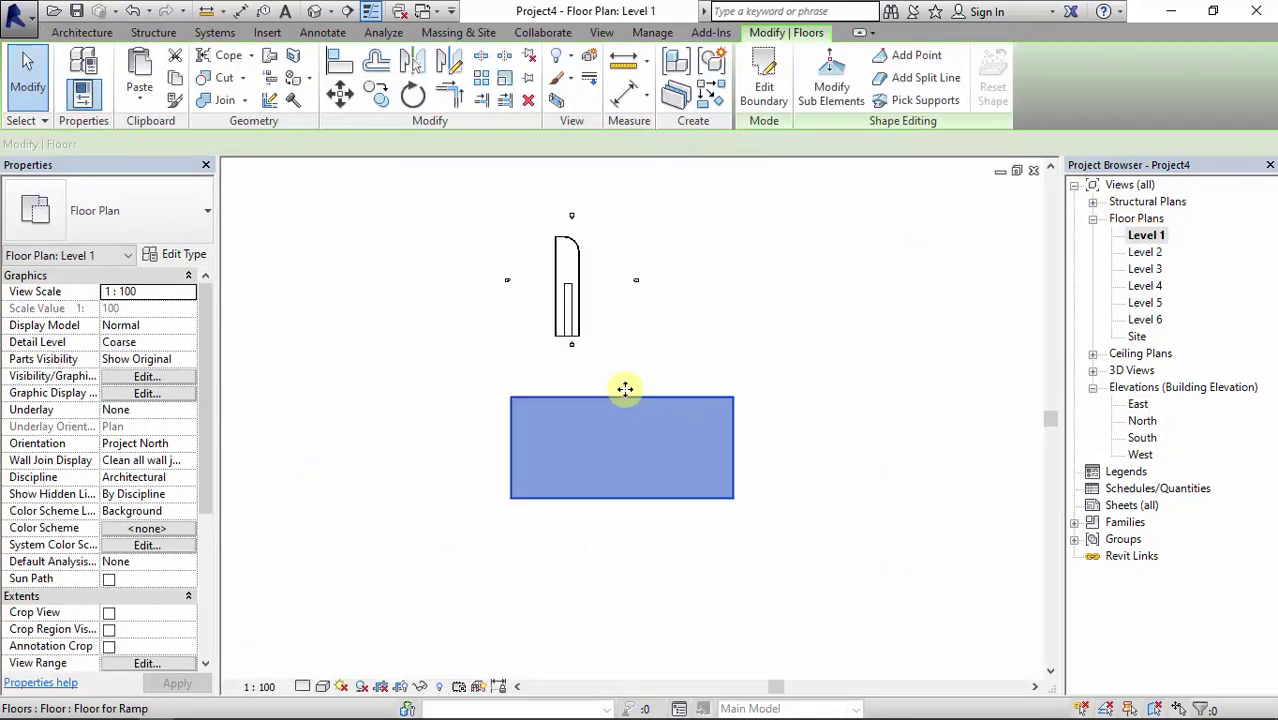
{"action": "left_click", "coordinate": [143, 104]}
{"action": "left_click", "coordinate": [106, 166]}
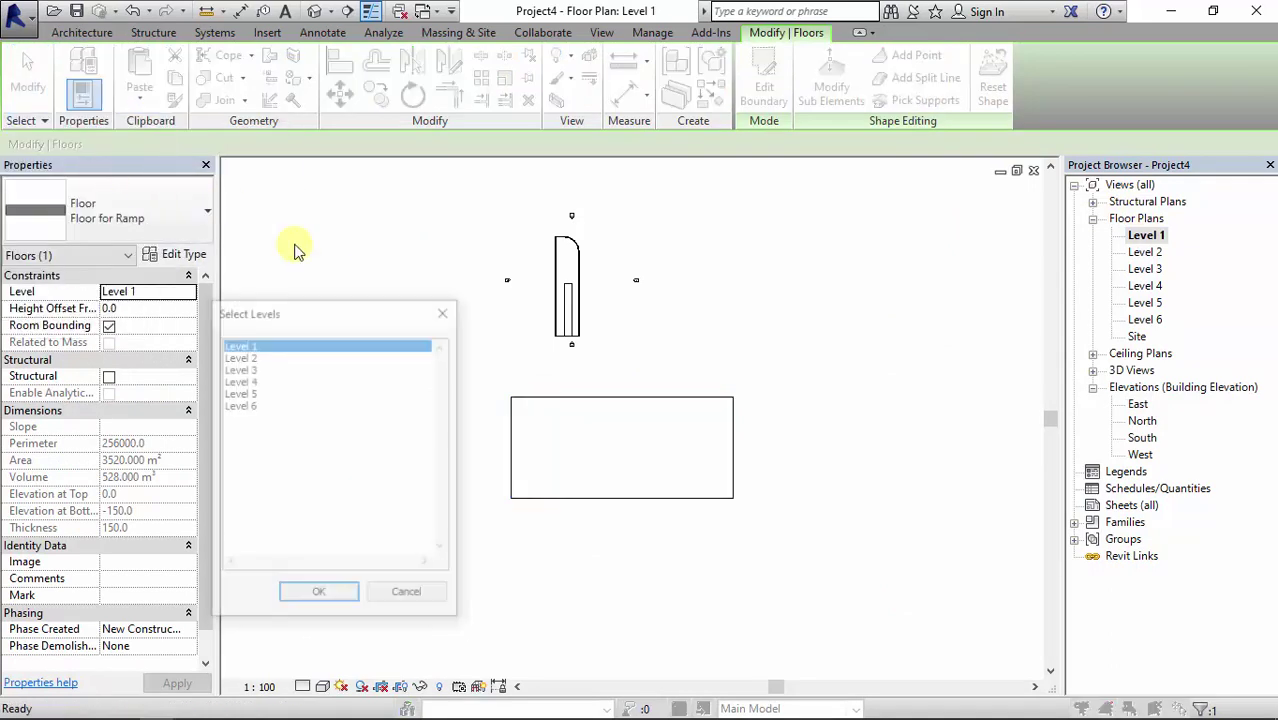
{"action": "left_click", "coordinate": [249, 358]}
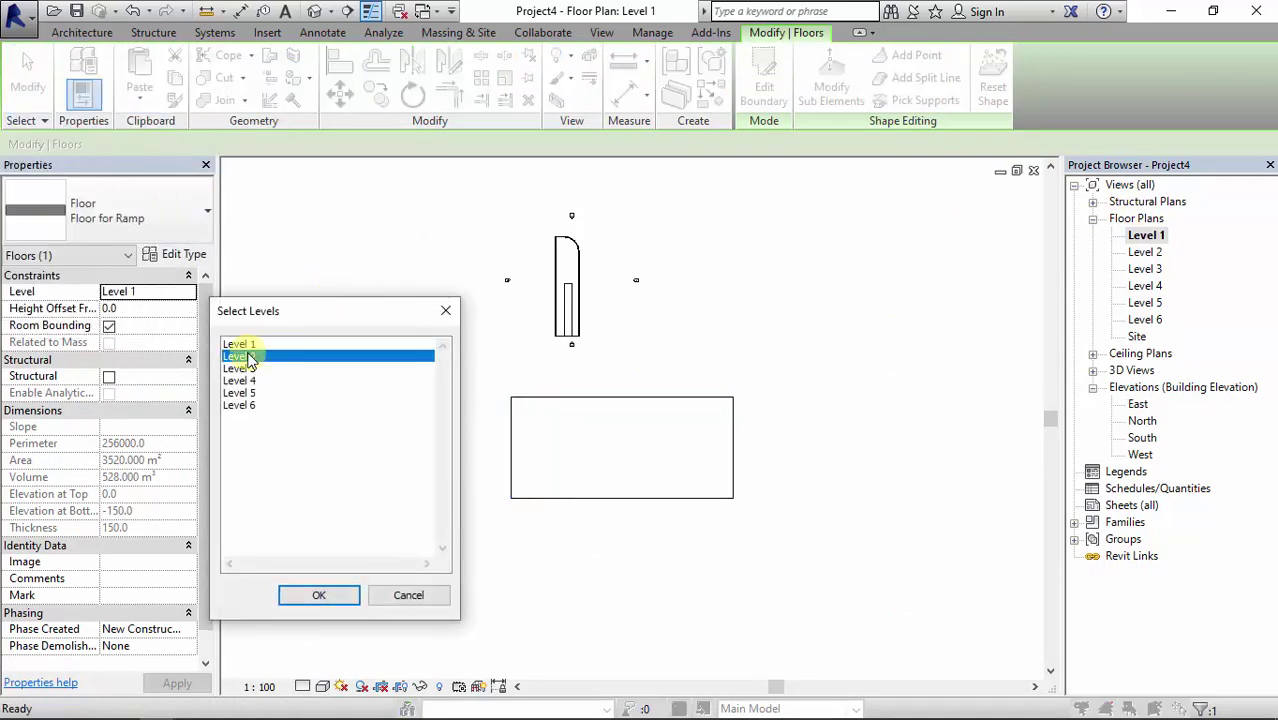
{"action": "left_click", "coordinate": [257, 407], "text": "shift"}
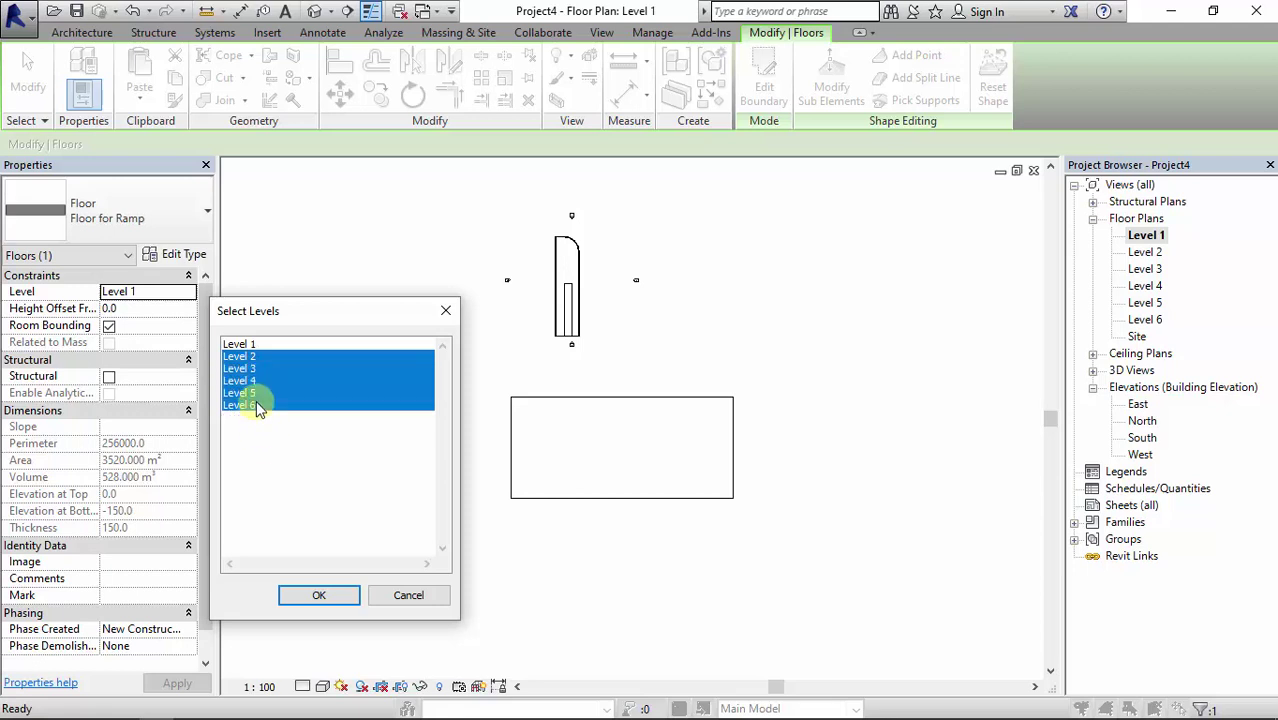
{"action": "left_click", "coordinate": [318, 595]}
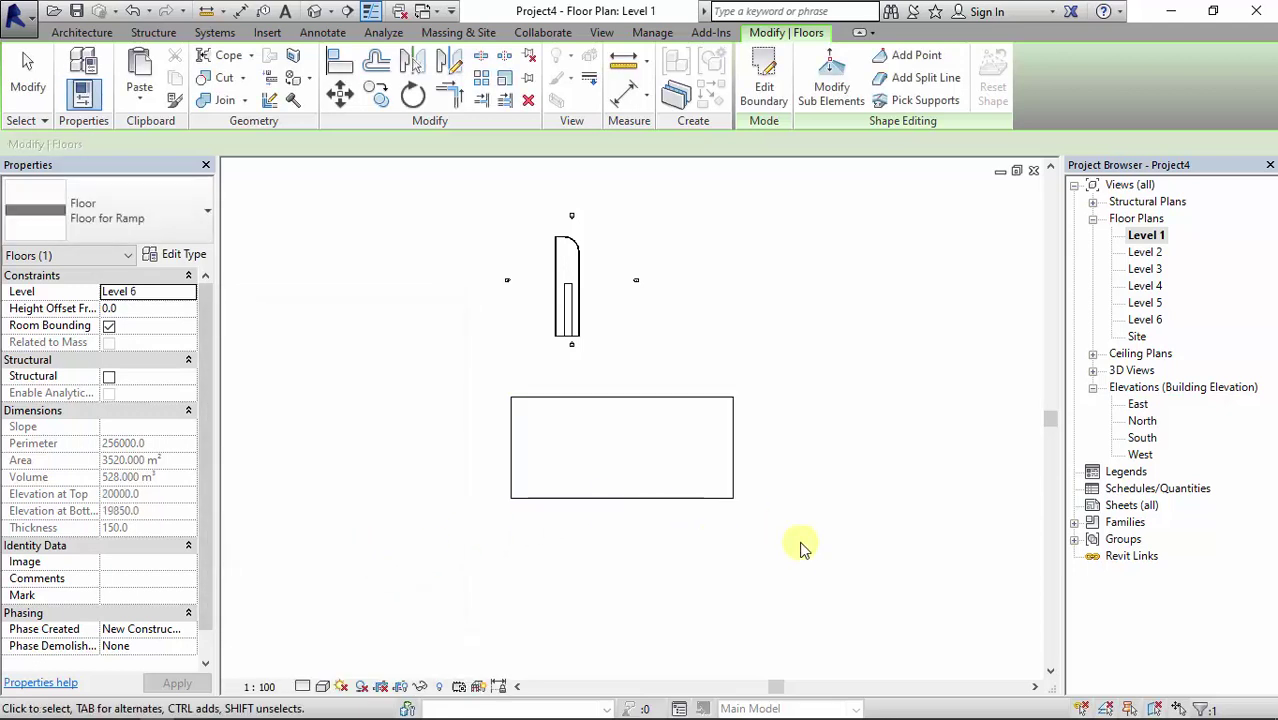
Inspect the six stacked slabs in the default 3D view, then reopen the Level 1 plan
{"action": "left_click", "coordinate": [317, 11]}
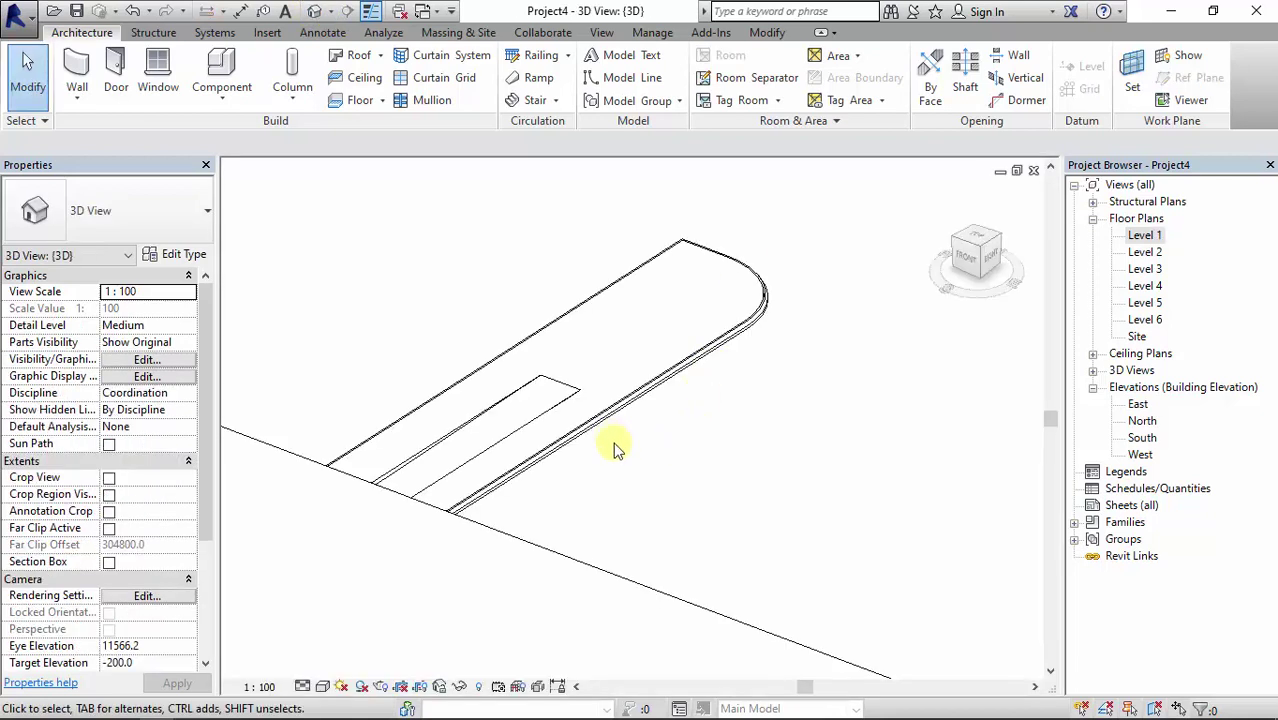
{"action": "scroll", "coordinate": [608, 442], "scroll_direction": "down", "scroll_amount": 5}
{"action": "scroll", "coordinate": [362, 491], "scroll_direction": "up", "scroll_amount": 3}
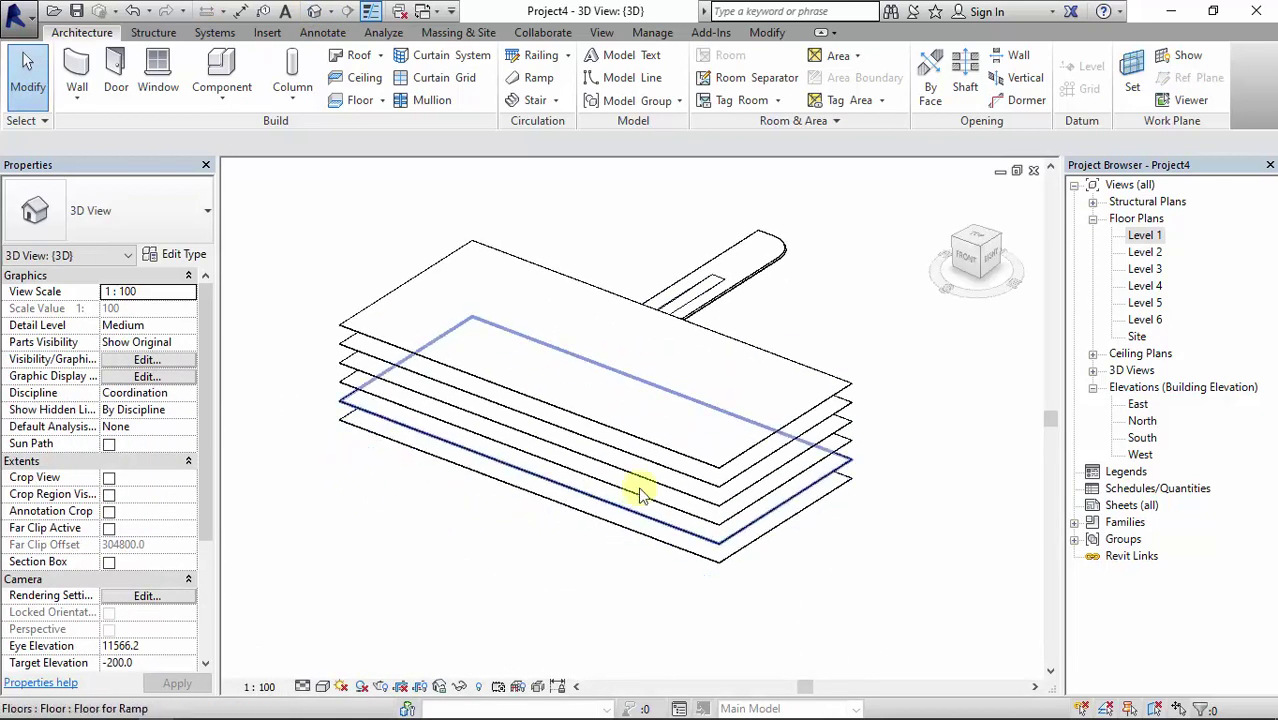
{"action": "middle_click_drag", "start_coordinate": [636, 485], "coordinate": [614, 527], "text": "shift"}
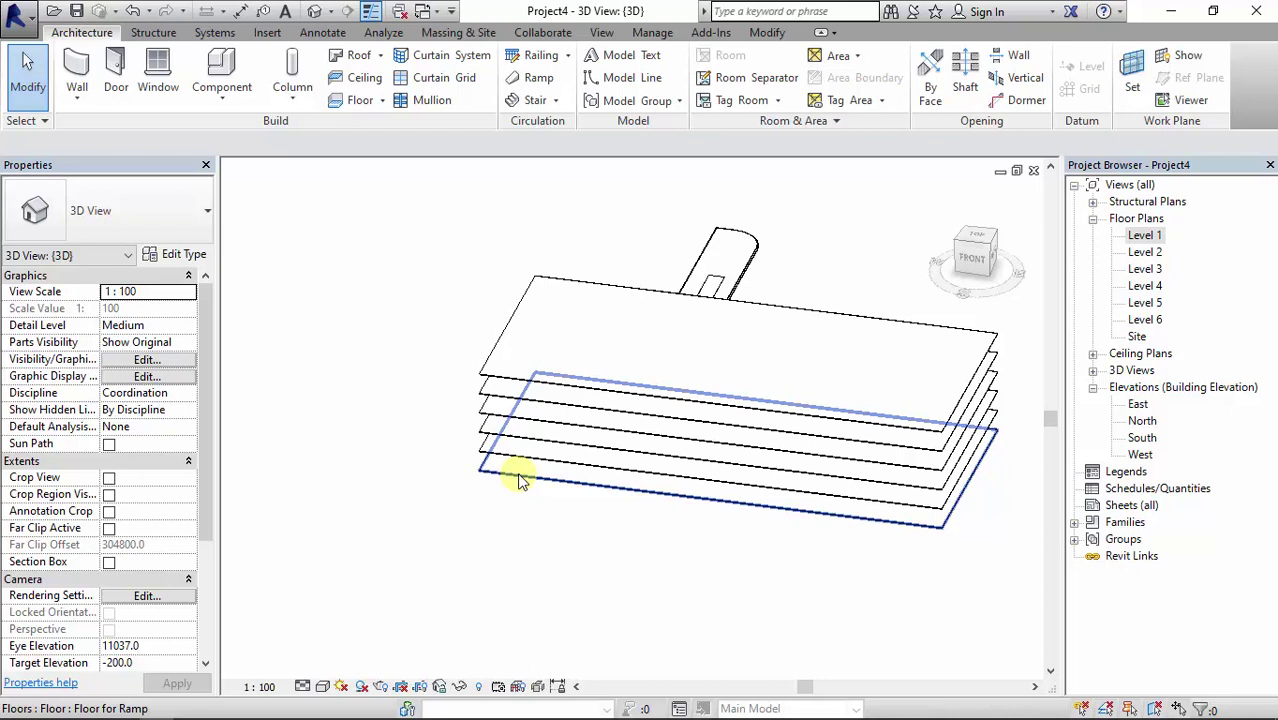
{"action": "middle_click_drag", "start_coordinate": [519, 480], "coordinate": [585, 505], "text": "shift"}
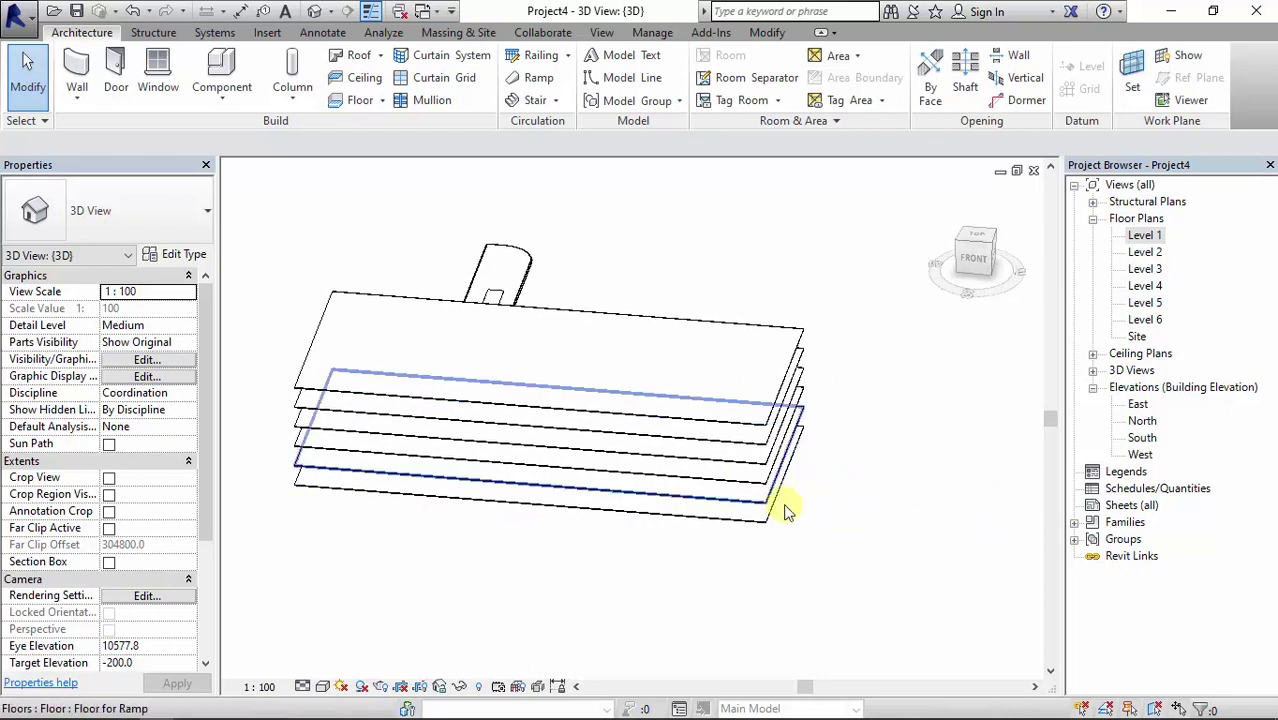
{"action": "double_click", "coordinate": [1145, 236]}
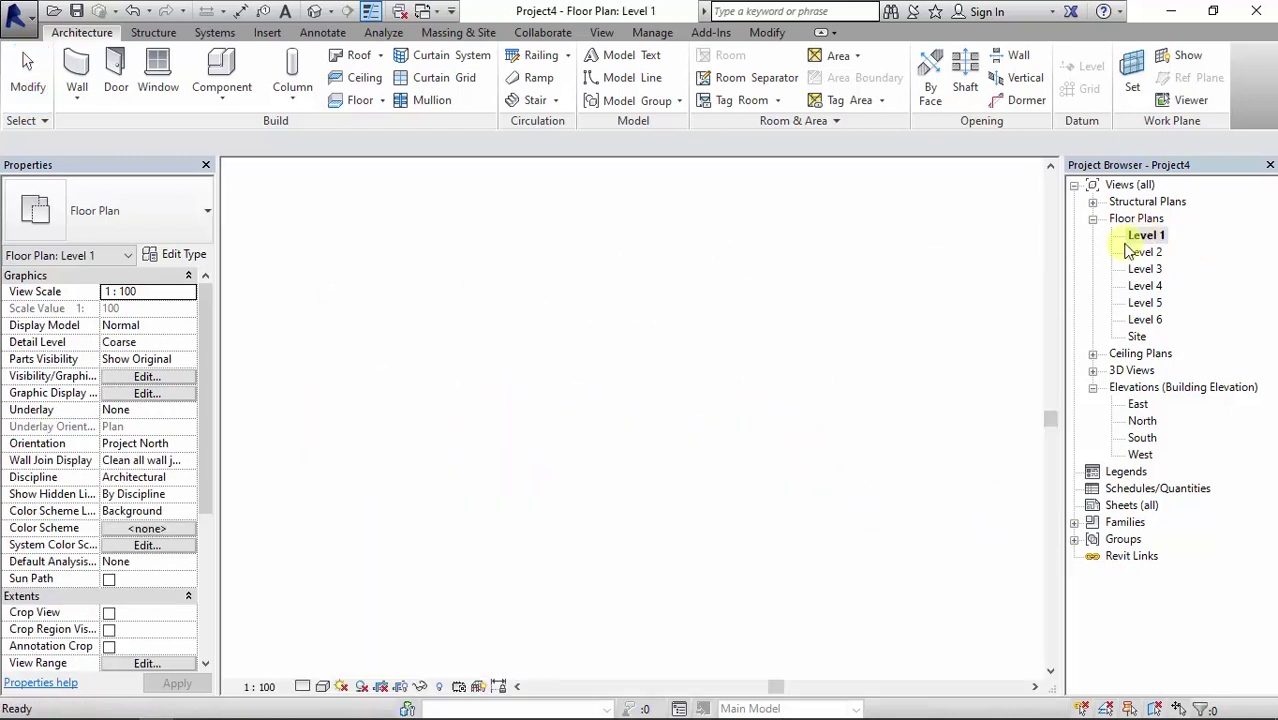
Draw two concentric boundary circles centred on the slab's right-edge midpoint, the inner with radius 14000
{"action": "middle_click_drag", "start_coordinate": [753, 437], "coordinate": [705, 431]}
{"action": "scroll", "coordinate": [705, 431], "scroll_direction": "up", "scroll_amount": 2}
{"action": "middle_click_drag", "start_coordinate": [695, 306], "coordinate": [613, 347]}
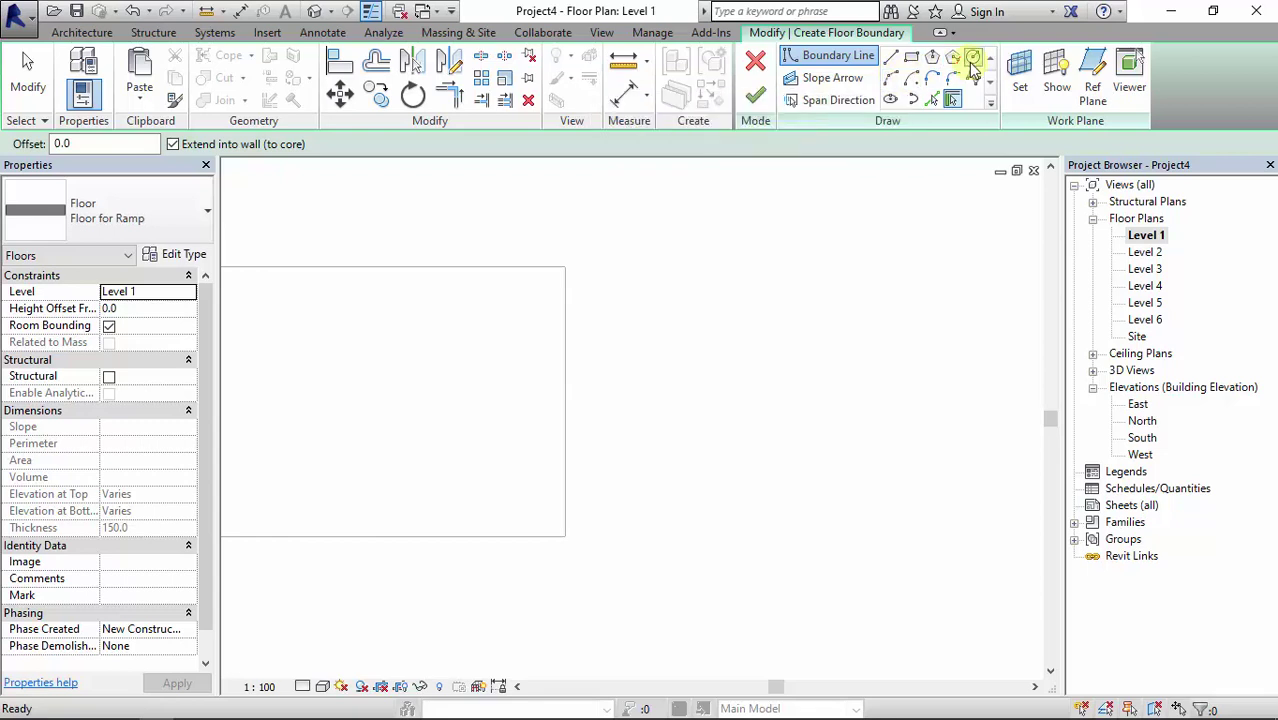
{"action": "left_click", "coordinate": [972, 60]}
{"action": "left_click", "coordinate": [565, 402]}
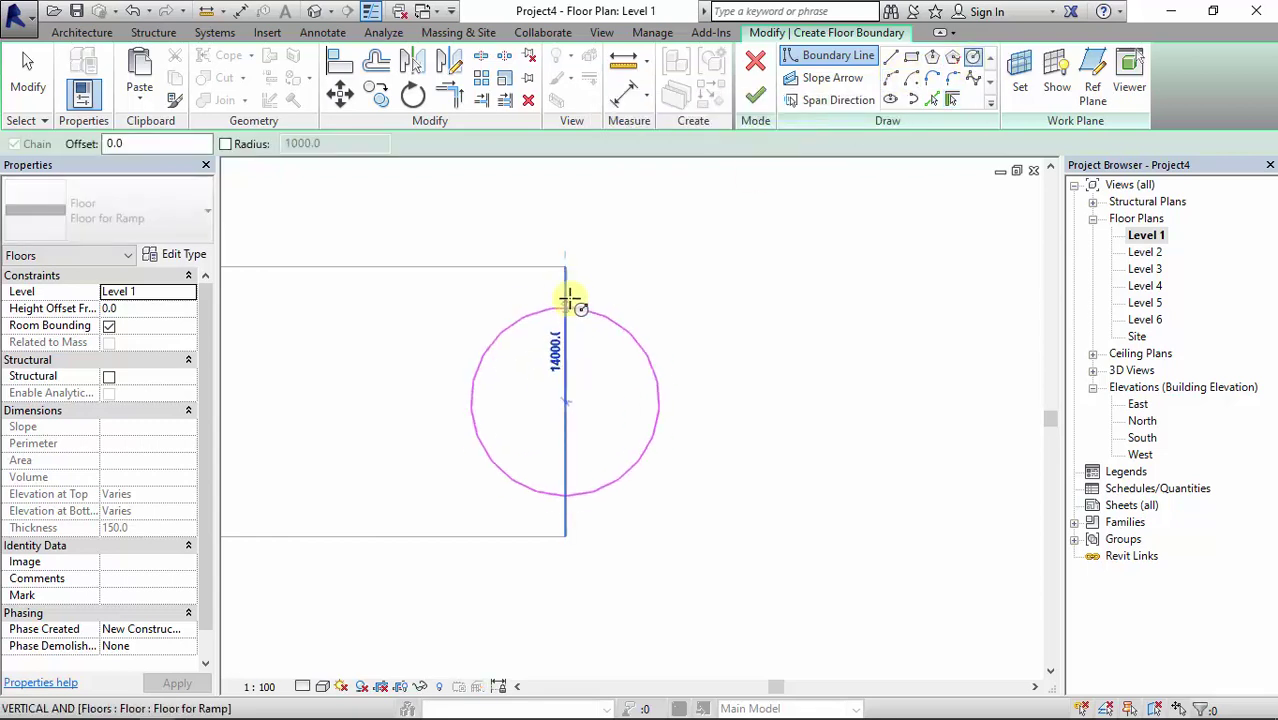
{"action": "left_click", "coordinate": [565, 268]}
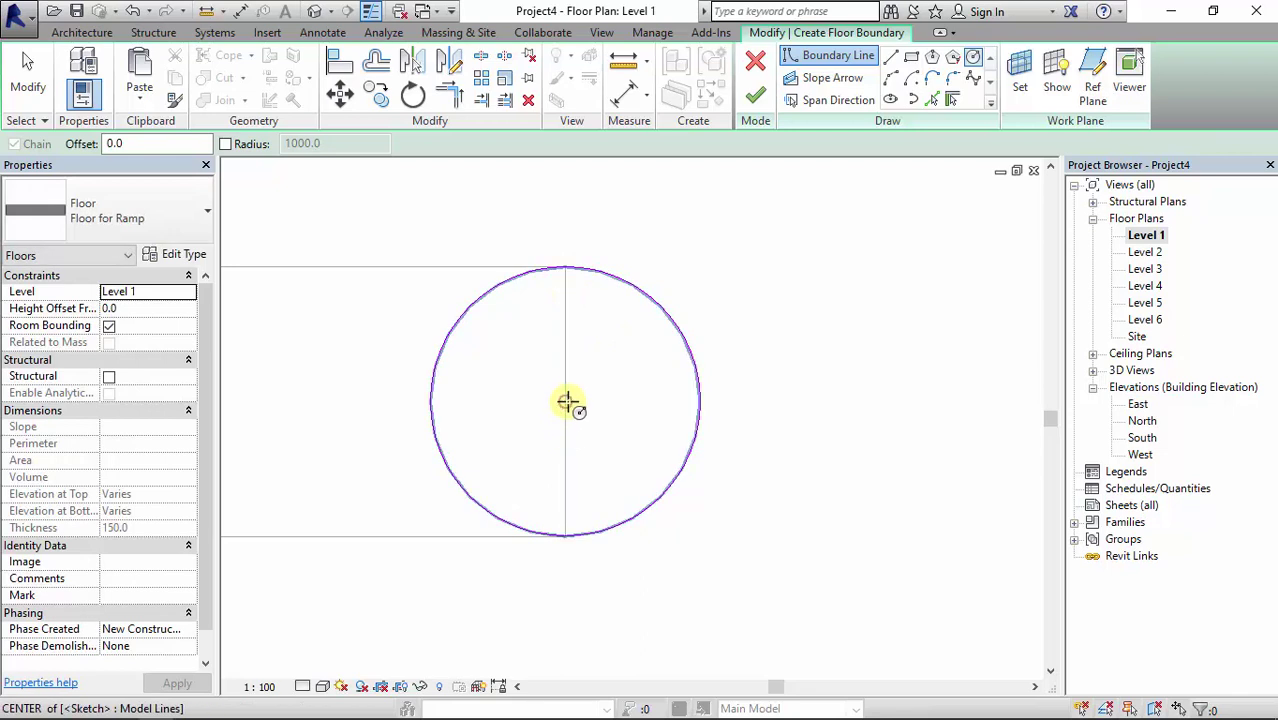
{"action": "left_click", "coordinate": [566, 402]}
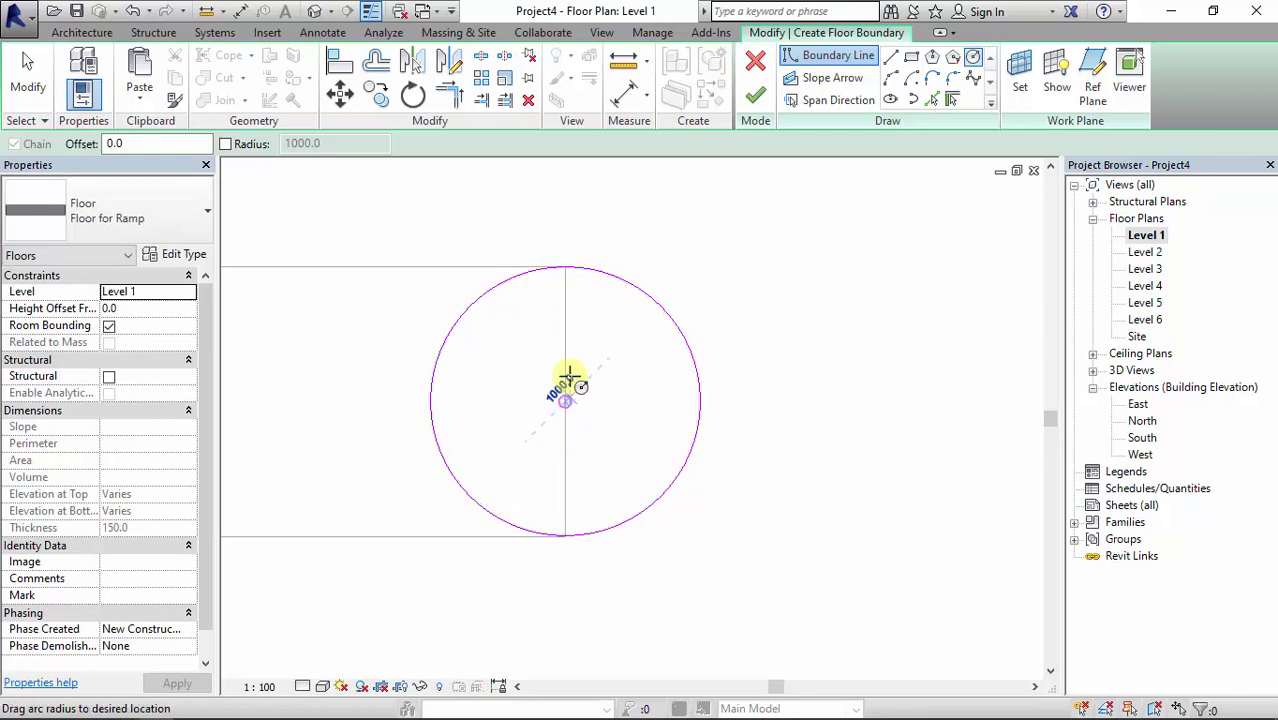
{"action": "left_click", "coordinate": [568, 305]}
{"action": "key", "text": "Escape"}
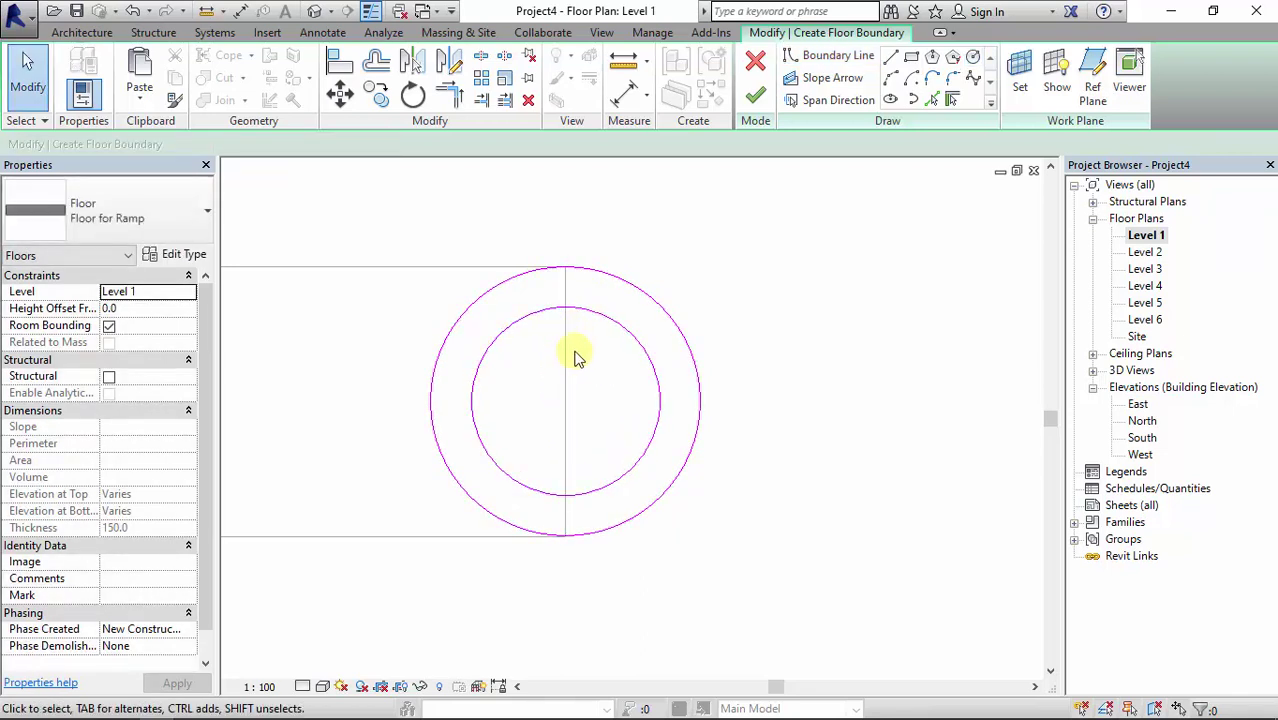
Draw a vertical boundary line along the circles' centre line
{"action": "key", "text": "l"}
{"action": "key", "text": "i"}
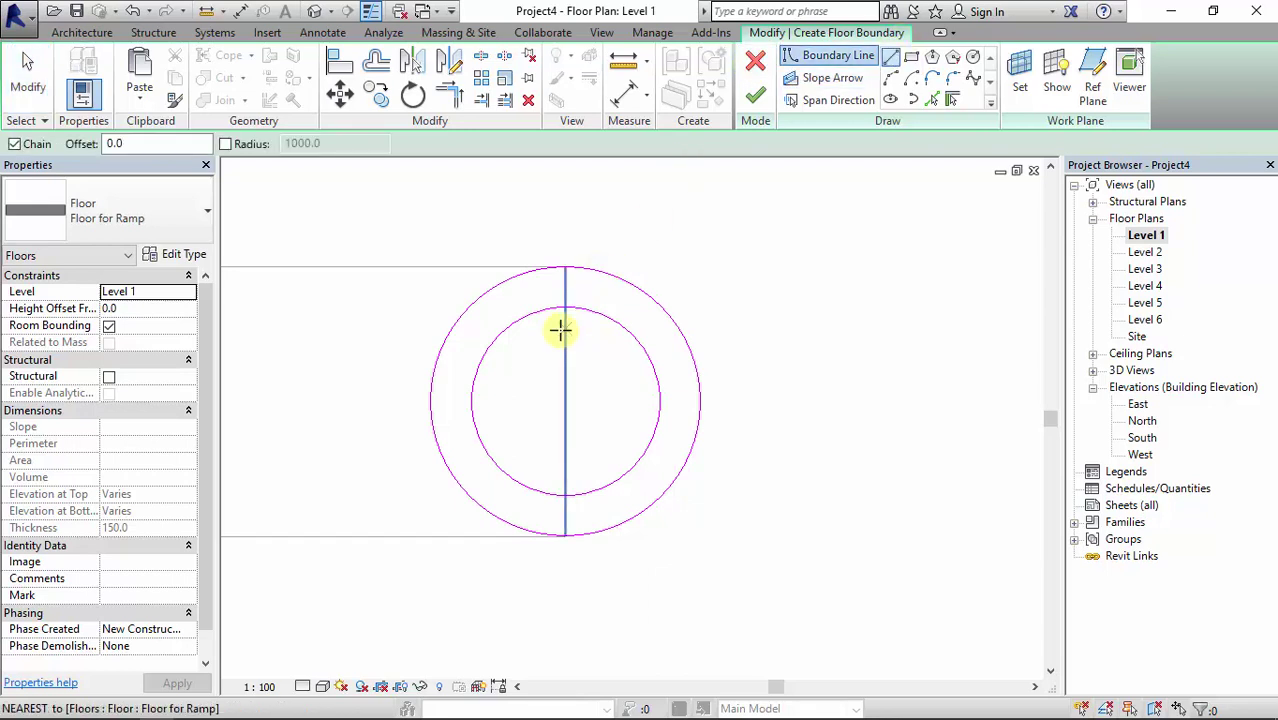
{"action": "left_click", "coordinate": [566, 322]}
{"action": "left_click", "coordinate": [559, 442]}
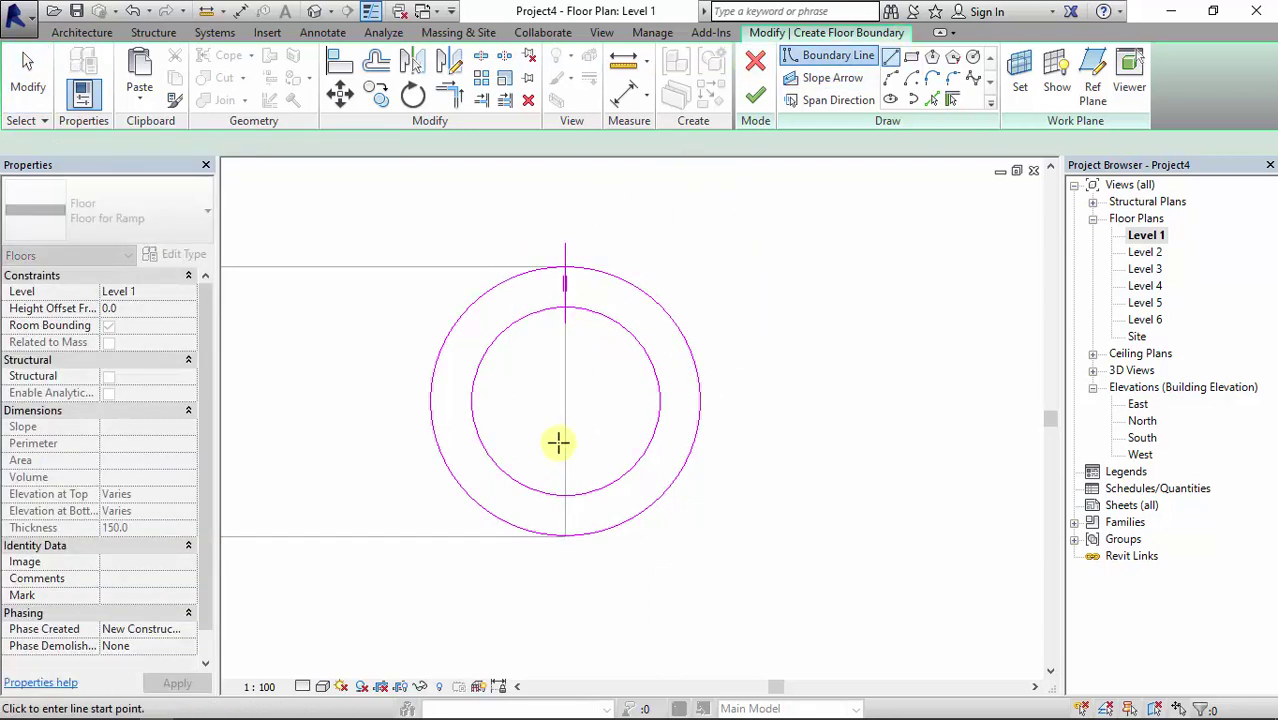
{"action": "key", "text": "Escape"}
{"action": "key", "text": "Escape"}
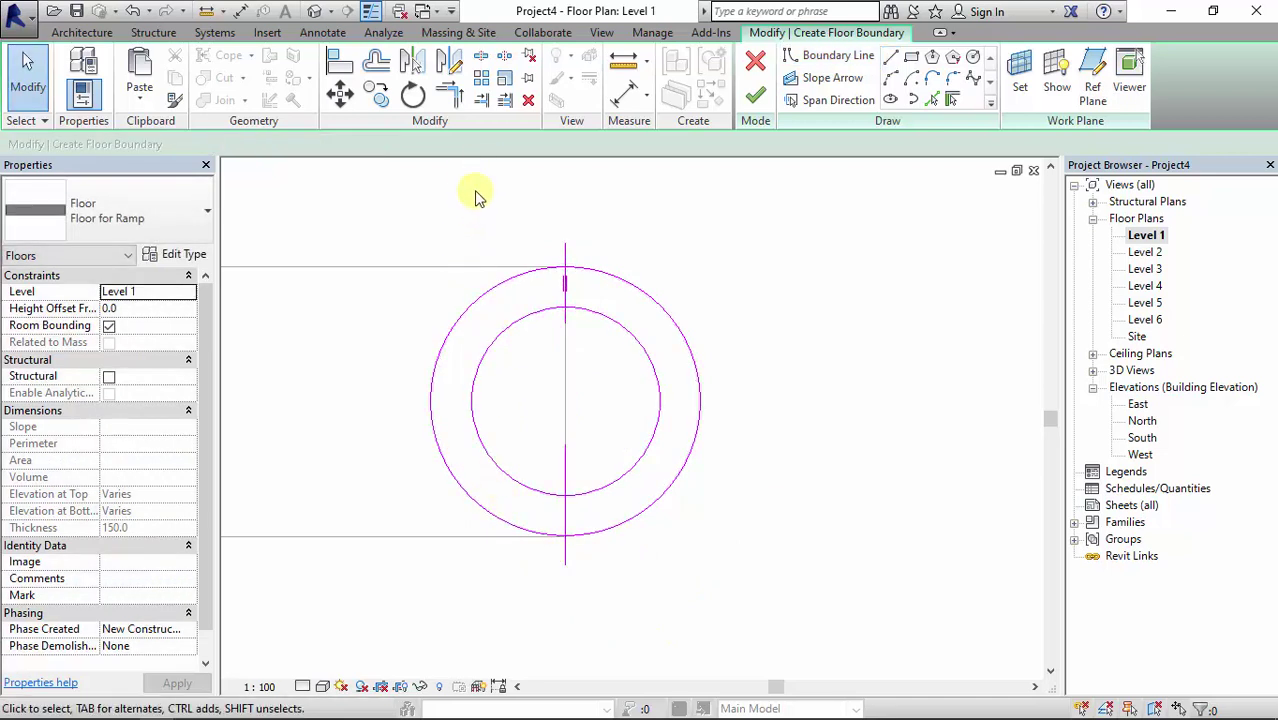
Split both circles at the centre line and on their left side
{"action": "left_click", "coordinate": [481, 62]}
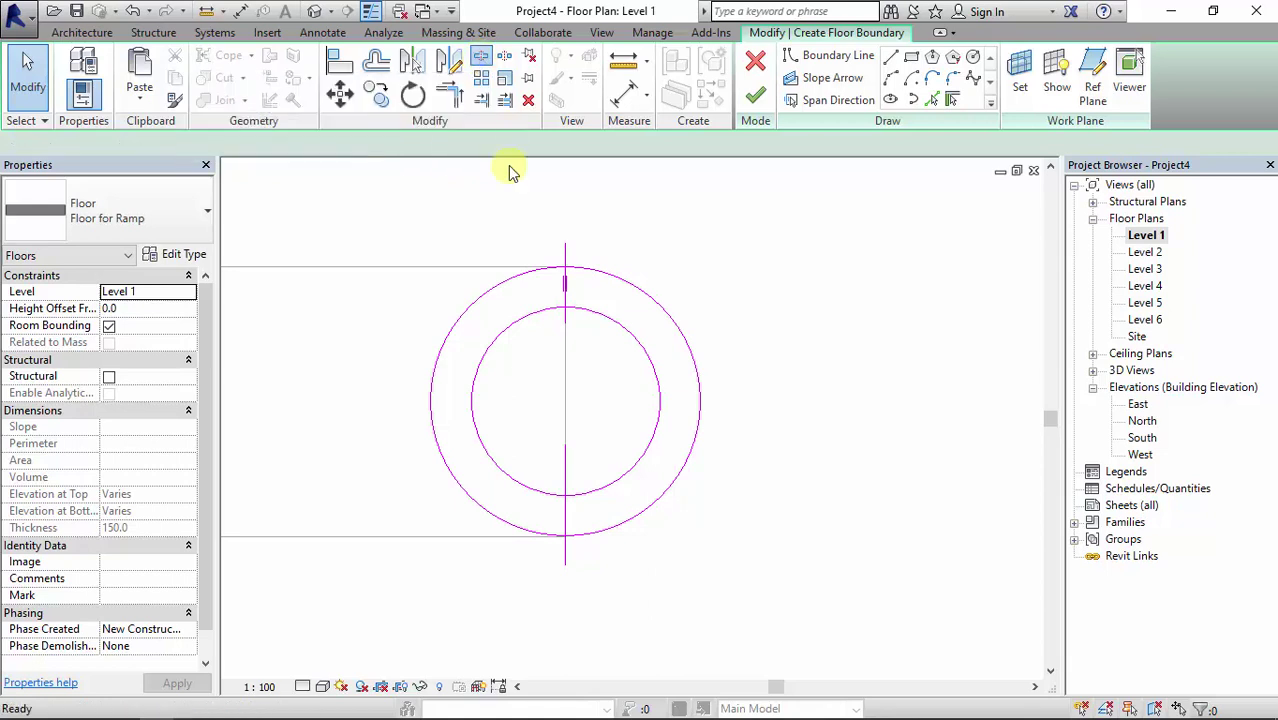
{"action": "left_click", "coordinate": [481, 400]}
{"action": "left_click", "coordinate": [444, 345]}
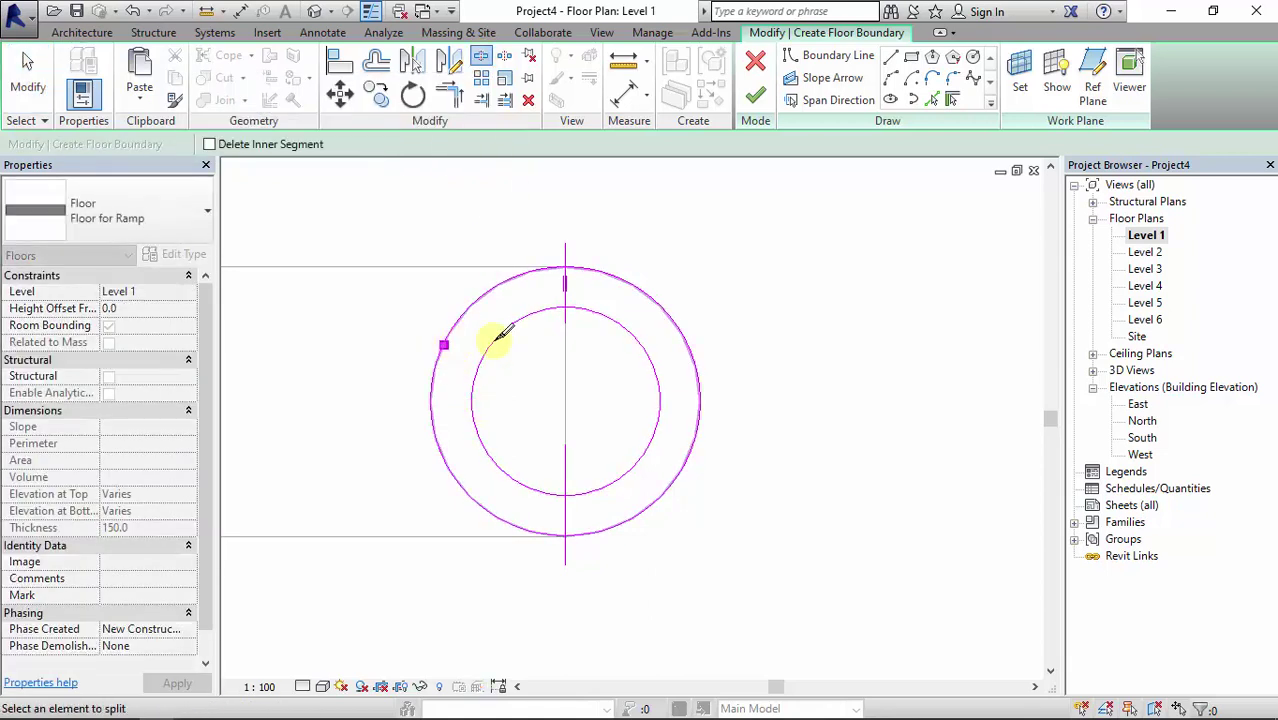
{"action": "key", "text": "Escape"}
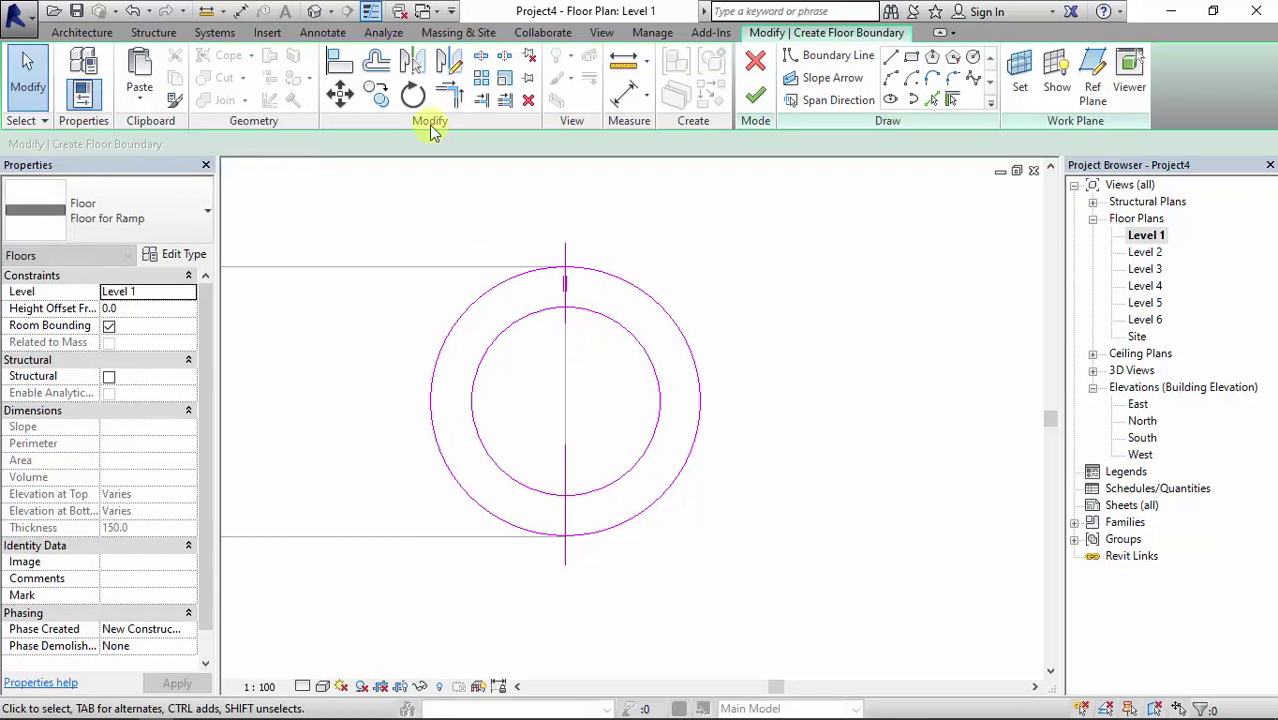
Trim both circles to the vertical line, leaving the right half ring, and finish the ramp floor
{"action": "left_click", "coordinate": [455, 100]}
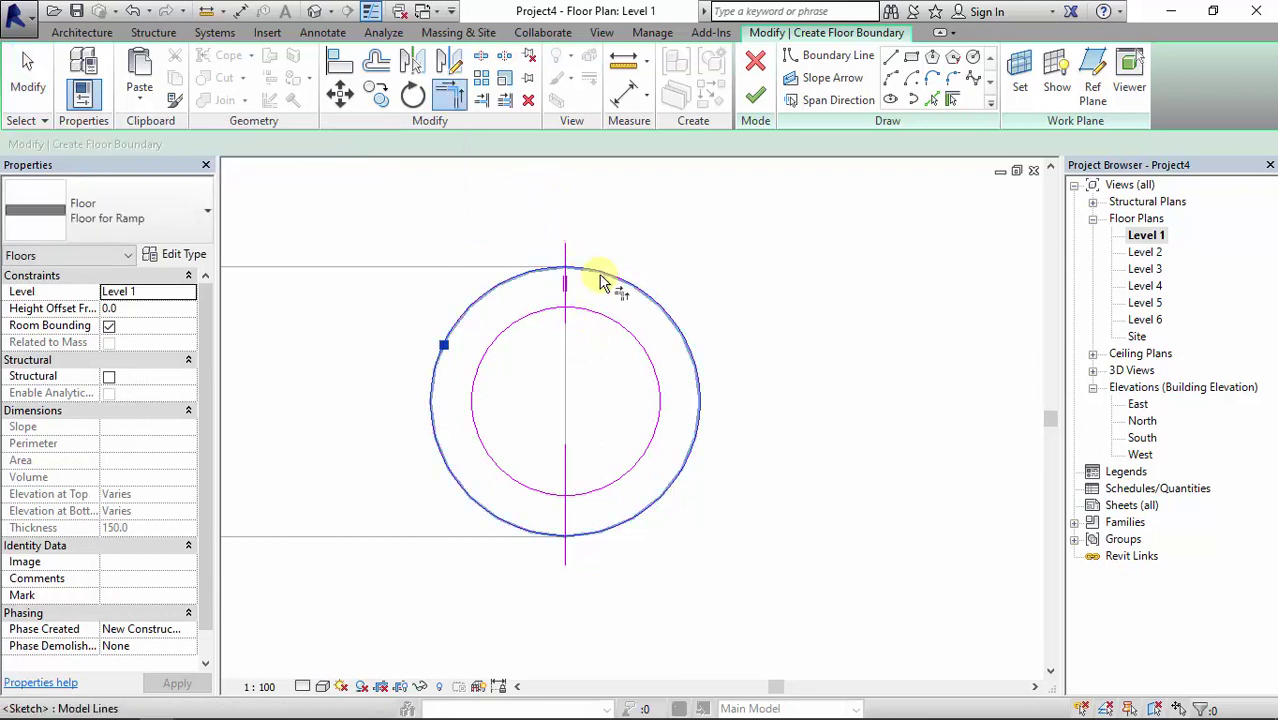
{"action": "left_click", "coordinate": [570, 290]}
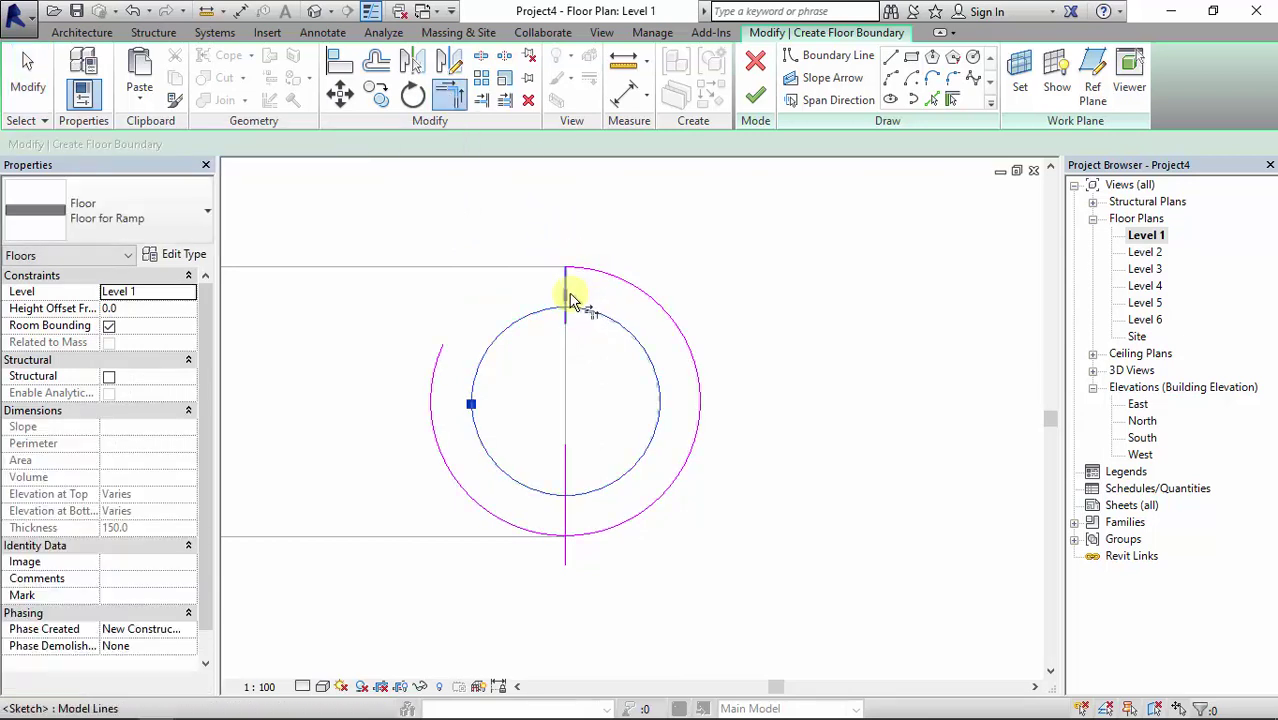
{"action": "left_click", "coordinate": [583, 295]}
{"action": "left_click", "coordinate": [607, 485]}
{"action": "left_click", "coordinate": [567, 513]}
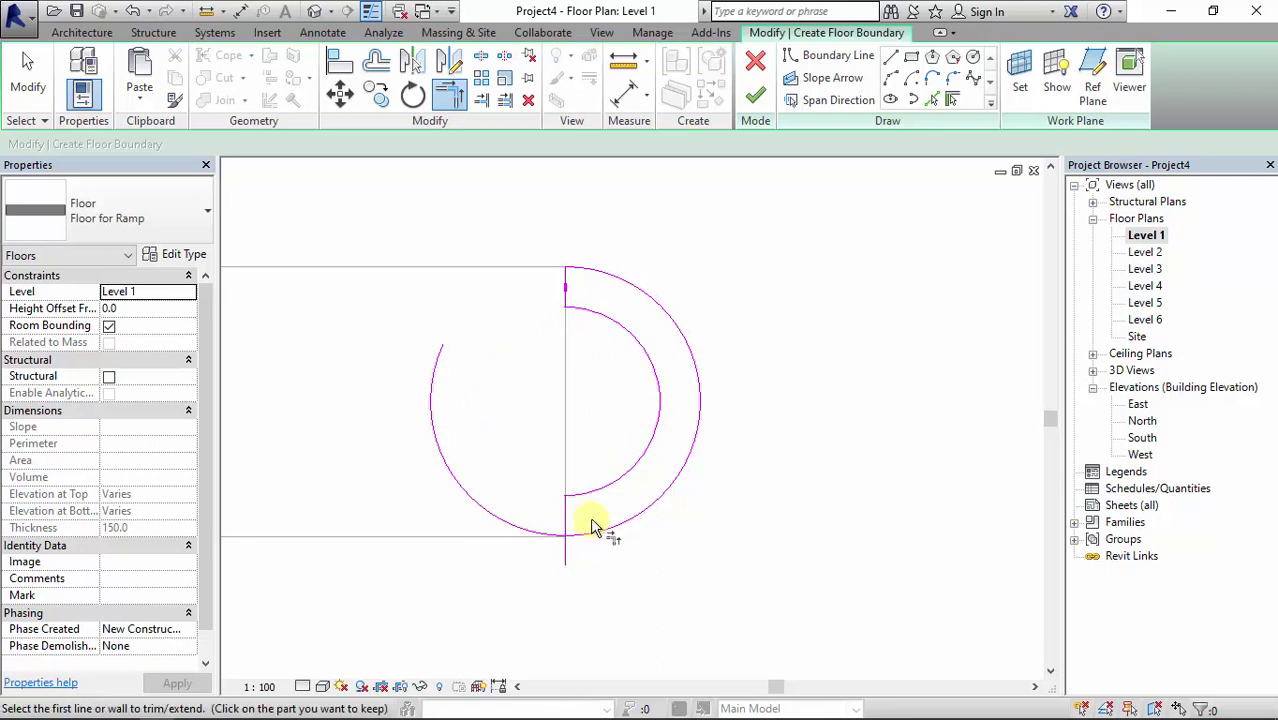
{"action": "left_click", "coordinate": [596, 530]}
{"action": "left_click", "coordinate": [572, 522]}
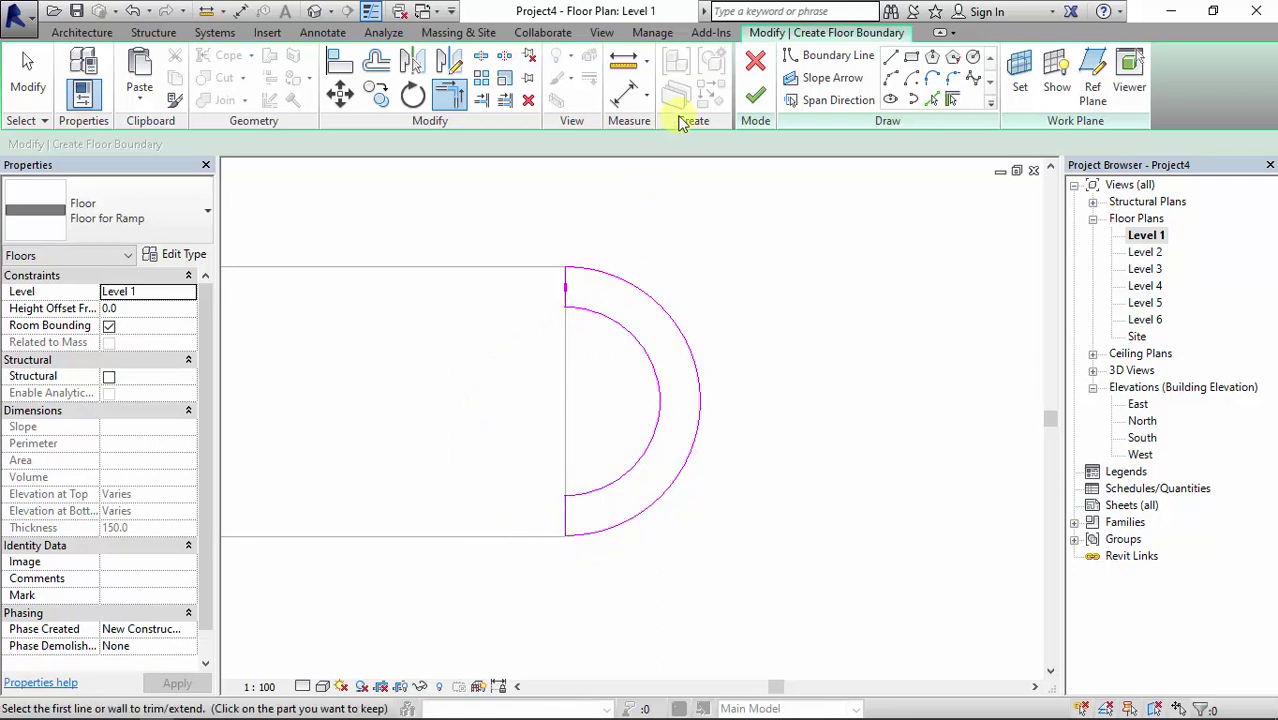
{"action": "left_click", "coordinate": [757, 100]}
{"action": "left_click", "coordinate": [740, 392]}
{"action": "scroll", "coordinate": [740, 392], "scroll_direction": "down", "scroll_amount": 3}
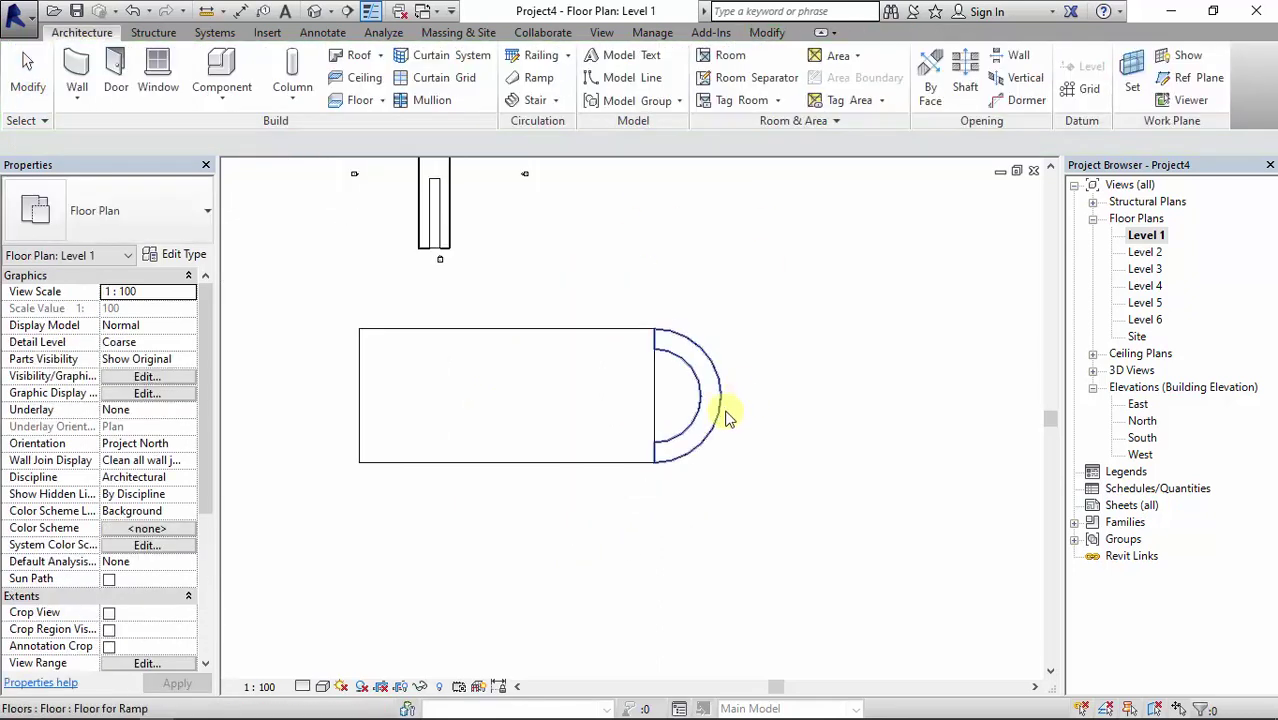
In 3D, select the half-ring ramp floor below the slab stack for sub-element editing, then reopen Level 1
{"action": "left_click", "coordinate": [313, 12]}
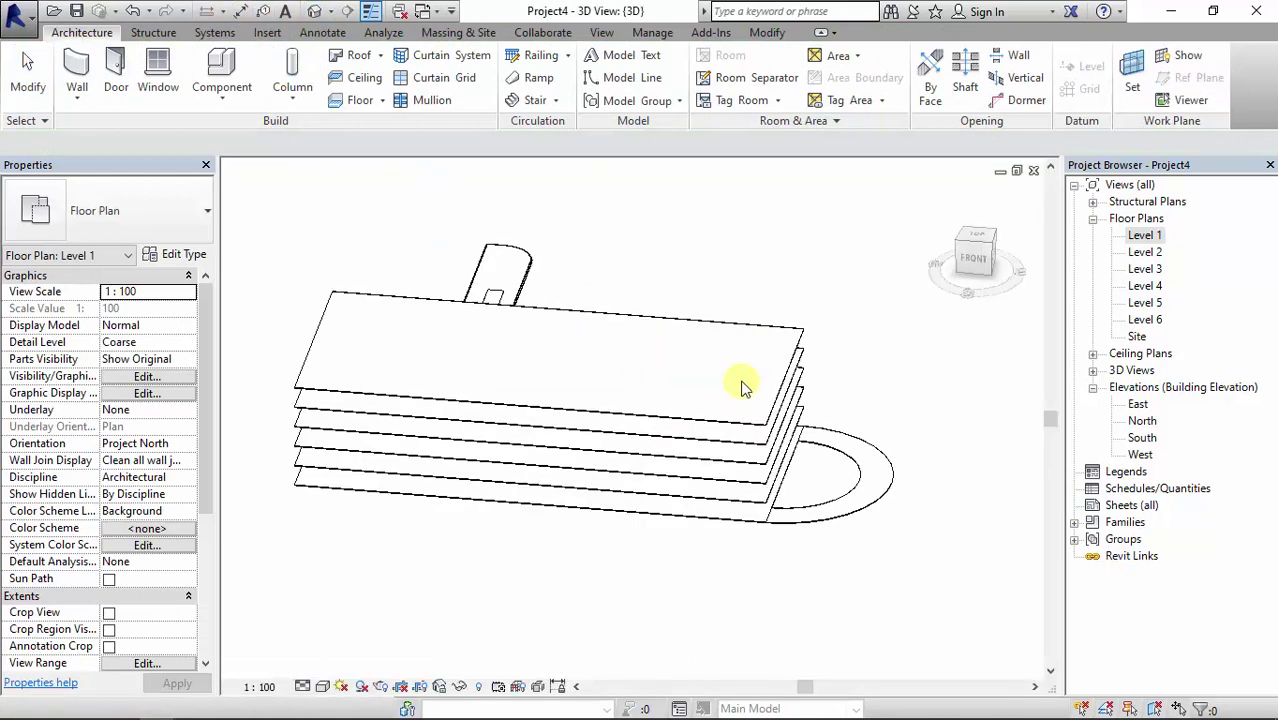
{"action": "middle_click_drag", "start_coordinate": [827, 479], "coordinate": [763, 630], "text": "shift"}
{"action": "scroll", "coordinate": [310, 563], "scroll_direction": "up", "scroll_amount": 4}
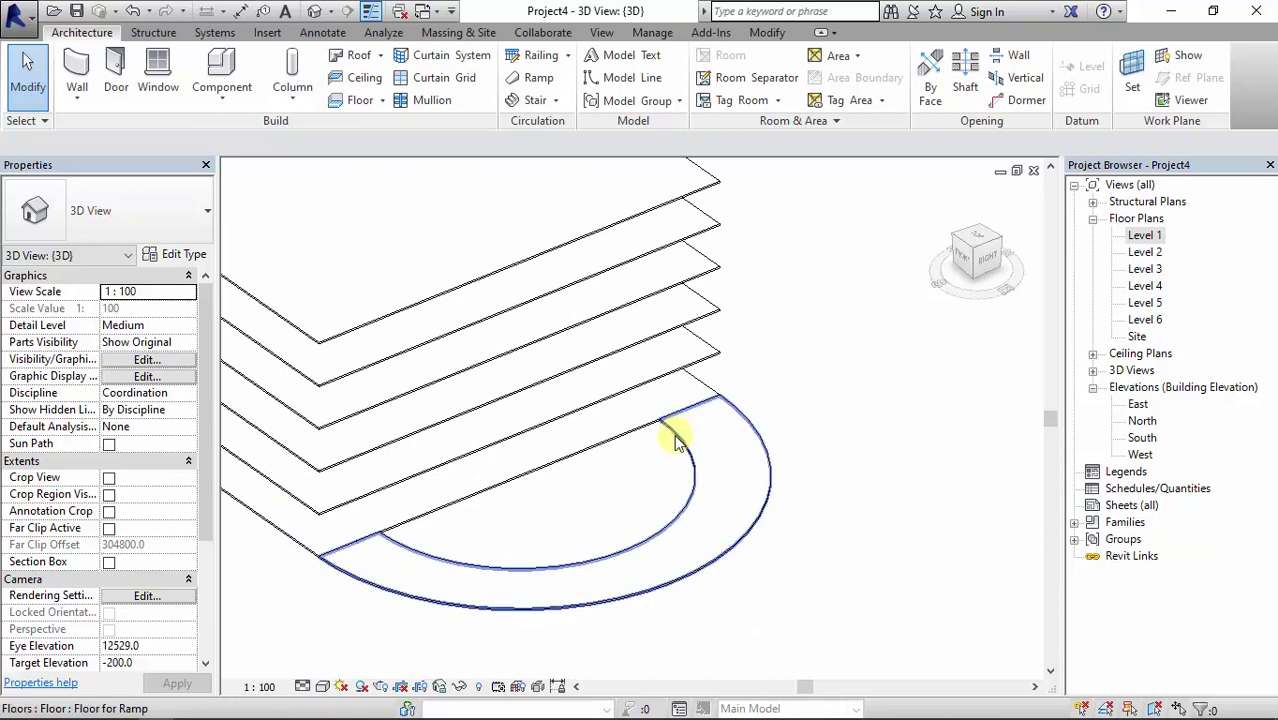
{"action": "left_click", "coordinate": [392, 527]}
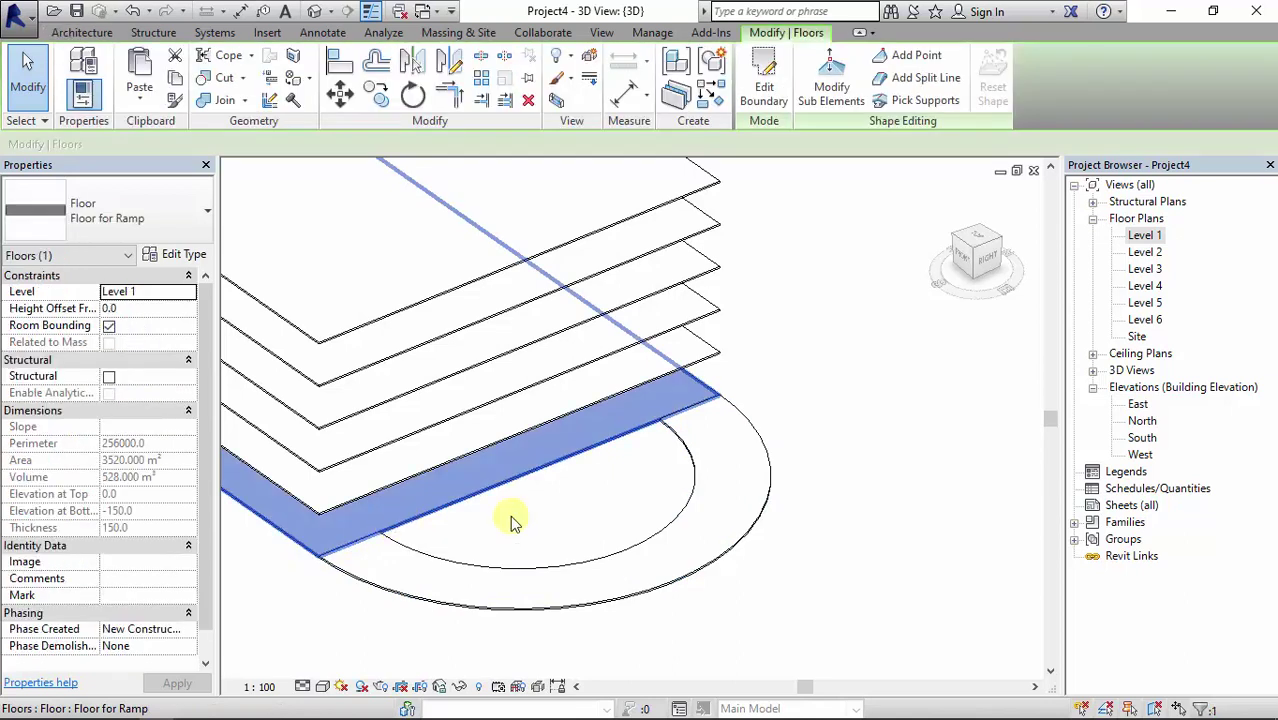
{"action": "left_click", "coordinate": [676, 434]}
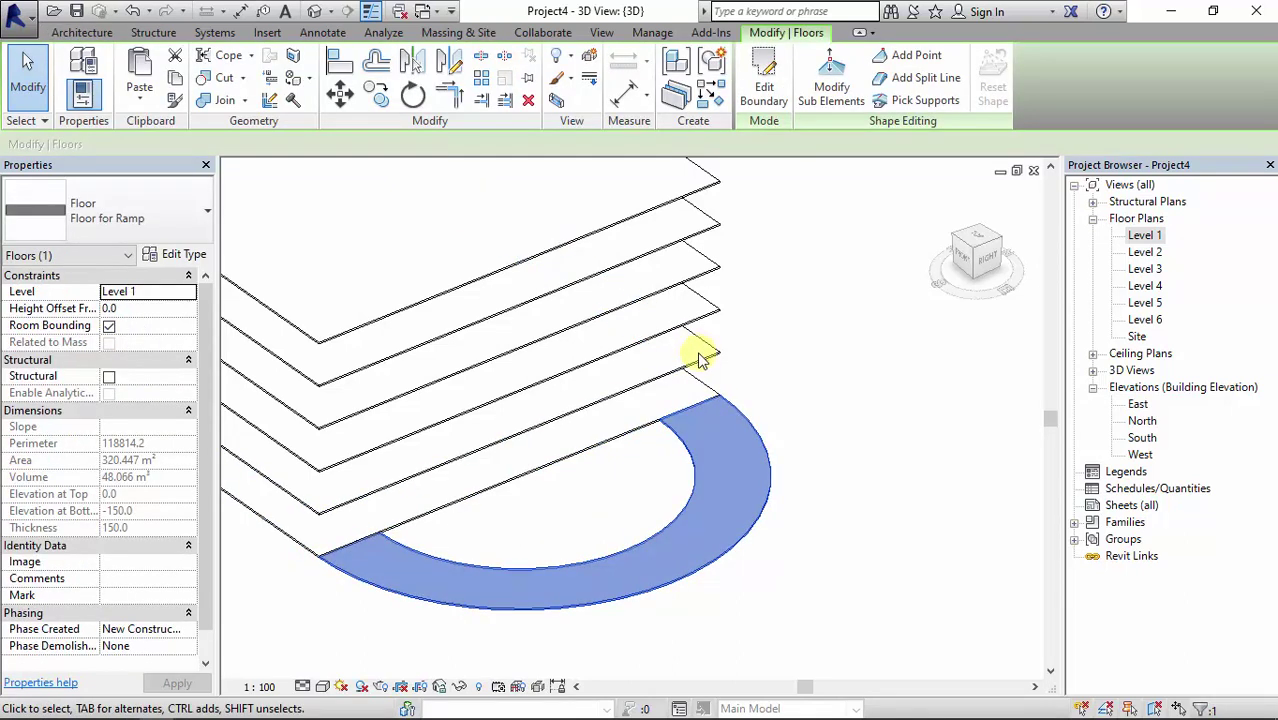
{"action": "left_click", "coordinate": [824, 92]}
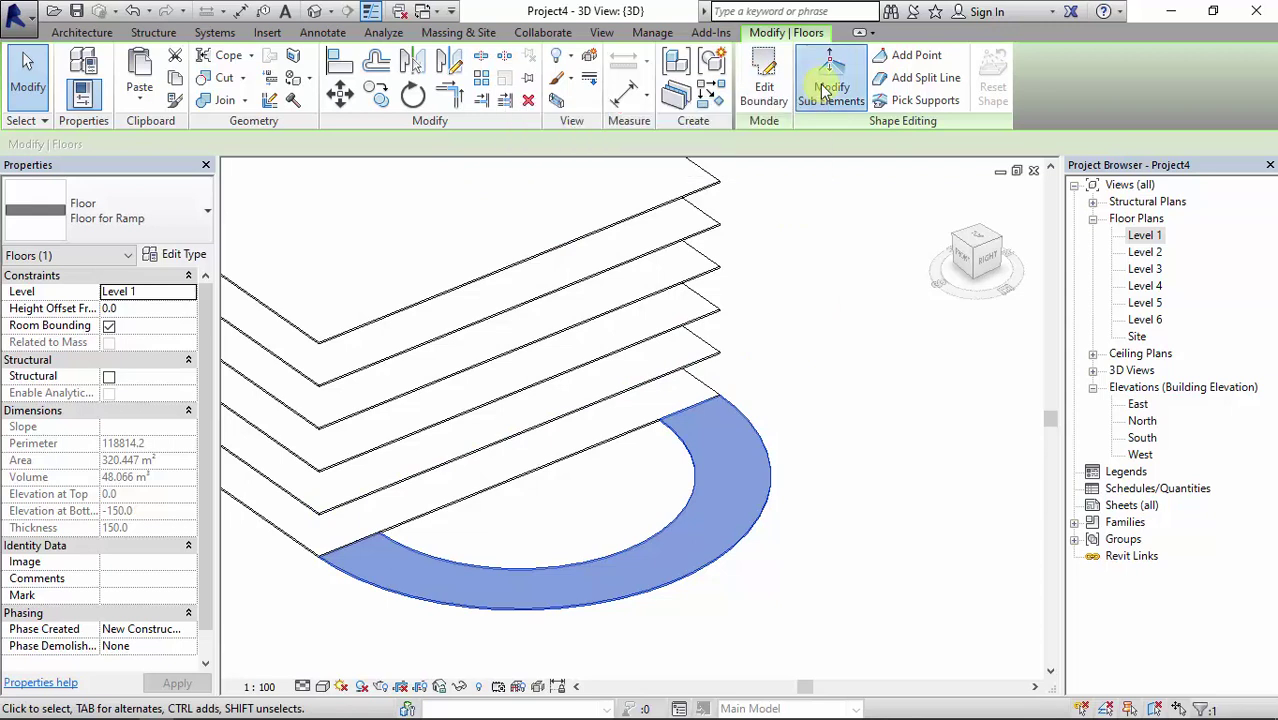
{"action": "double_click", "coordinate": [1153, 238]}
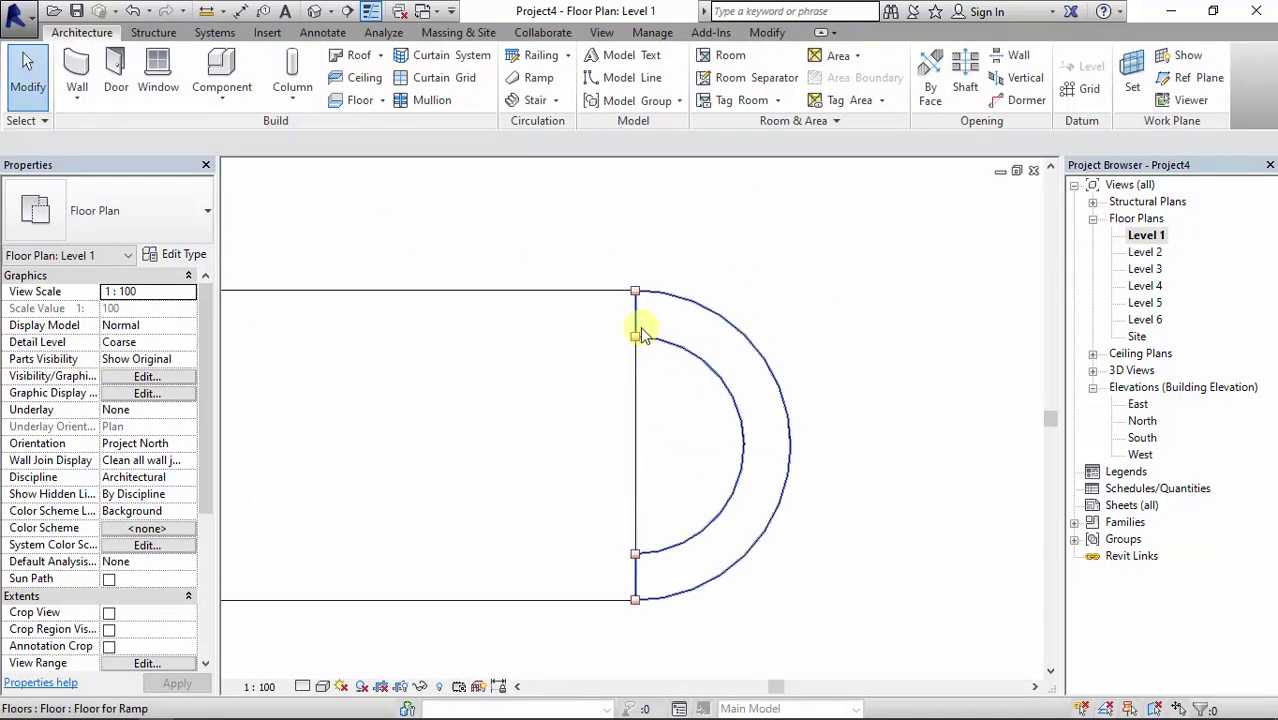
Raise the ramp floor's two top-end points to an elevation of 4000
{"action": "scroll", "coordinate": [640, 330], "scroll_direction": "up", "scroll_amount": 1}
{"action": "left_click", "coordinate": [634, 305]}
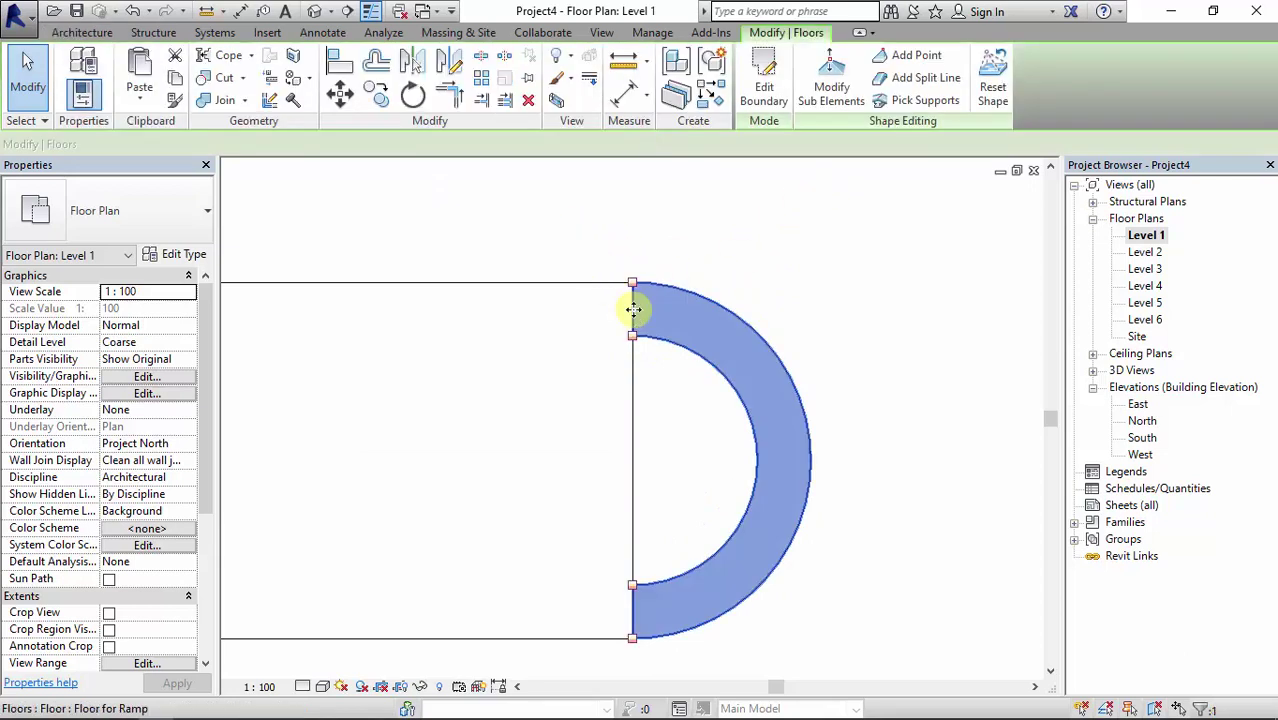
{"action": "left_click", "coordinate": [818, 78]}
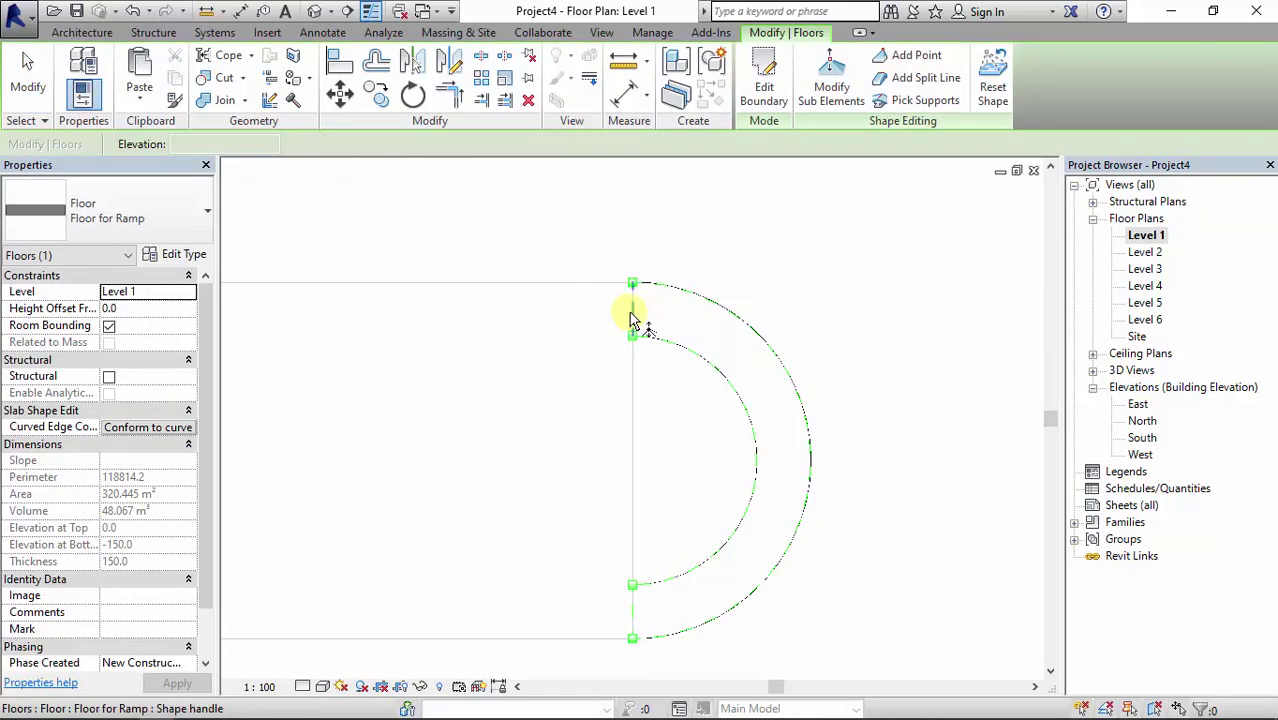
{"action": "left_click_drag", "start_coordinate": [610, 244], "coordinate": [668, 390]}
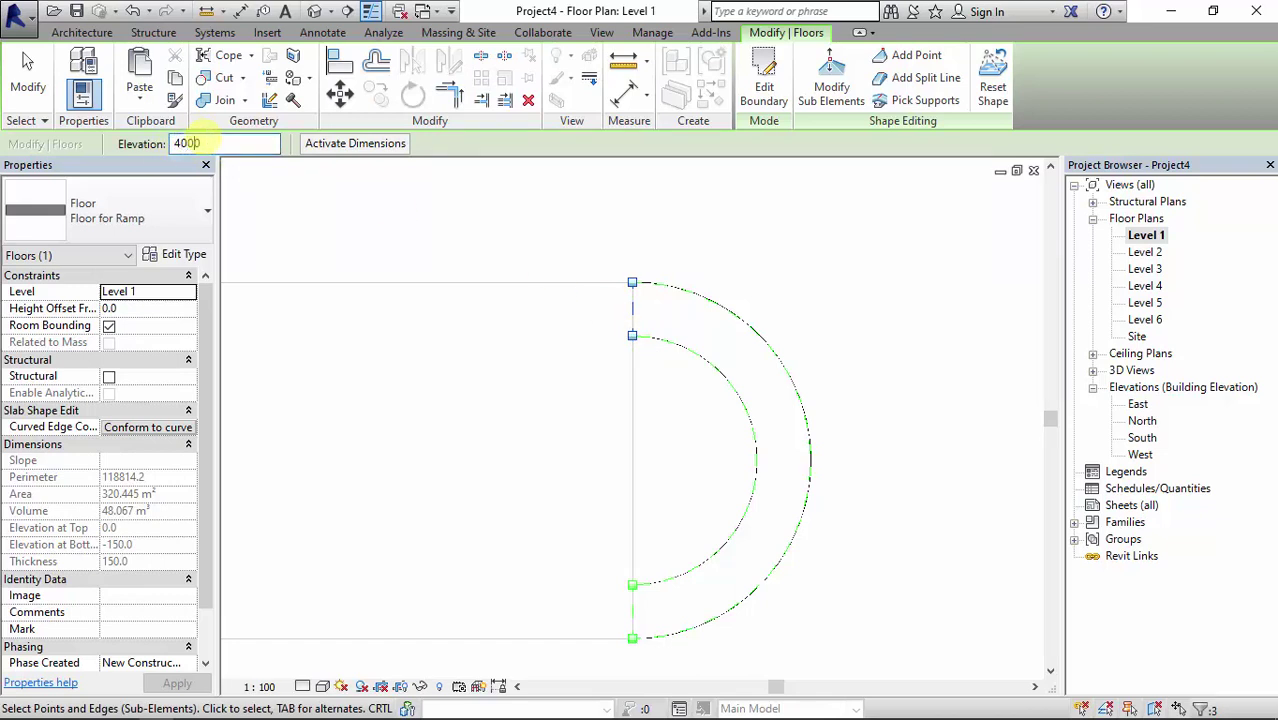
{"action": "type", "text": "4000"}
{"action": "key", "text": "Return"}
{"action": "left_click", "coordinate": [686, 192]}
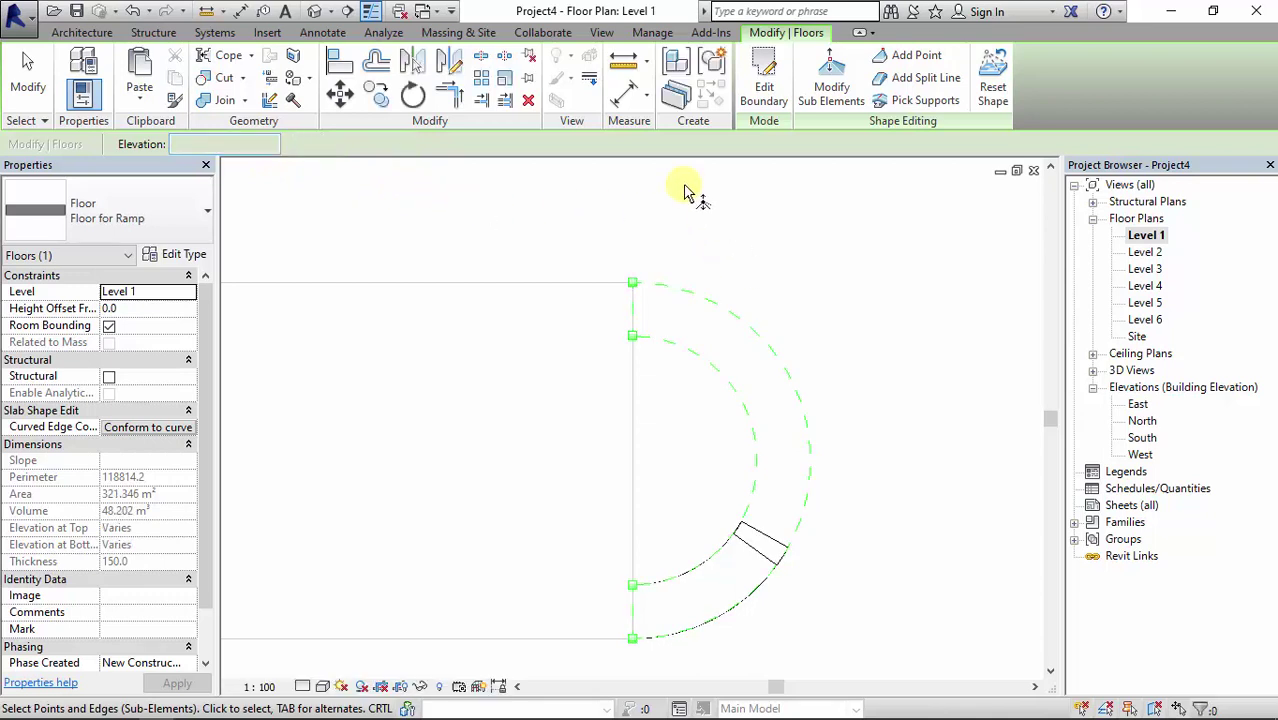
Orbit the 3D view to inspect the now-sloped half-ring ramp
{"action": "left_click", "coordinate": [315, 13]}
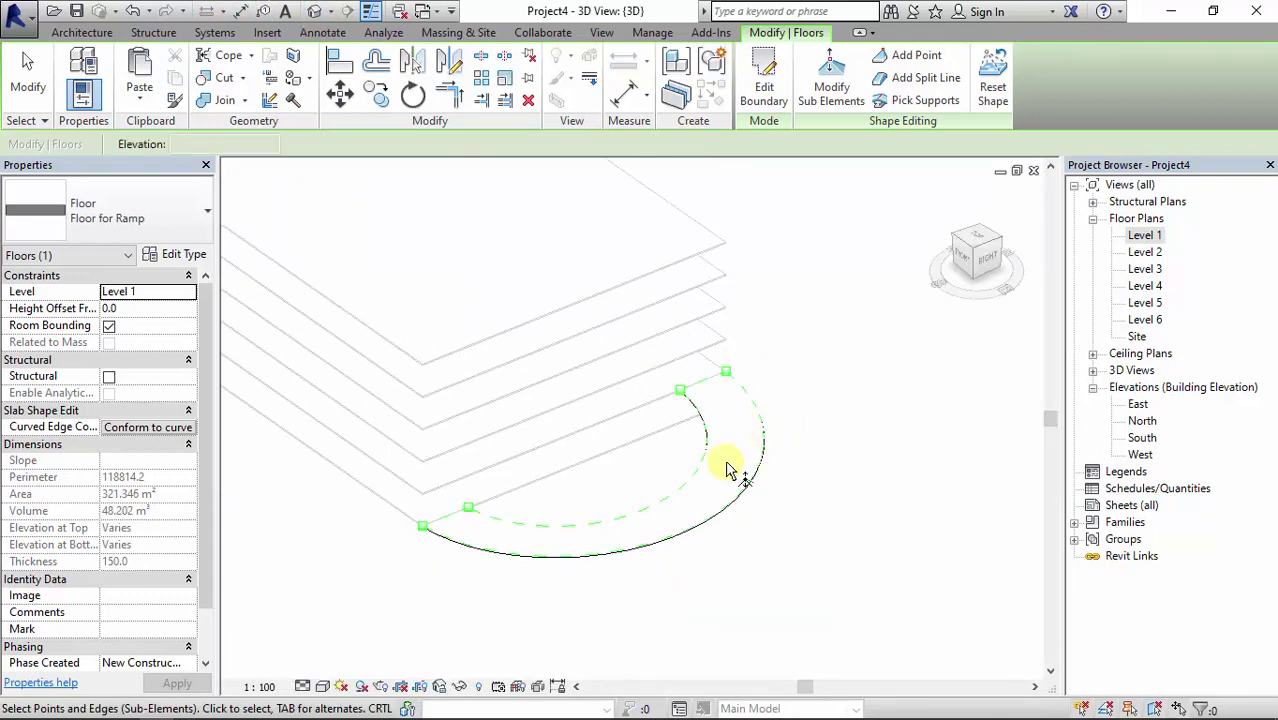
{"action": "left_click", "coordinate": [802, 490]}
{"action": "middle_click_drag", "start_coordinate": [864, 505], "coordinate": [780, 503], "text": "shift"}
{"action": "scroll", "coordinate": [650, 379], "scroll_direction": "up", "scroll_amount": 2}
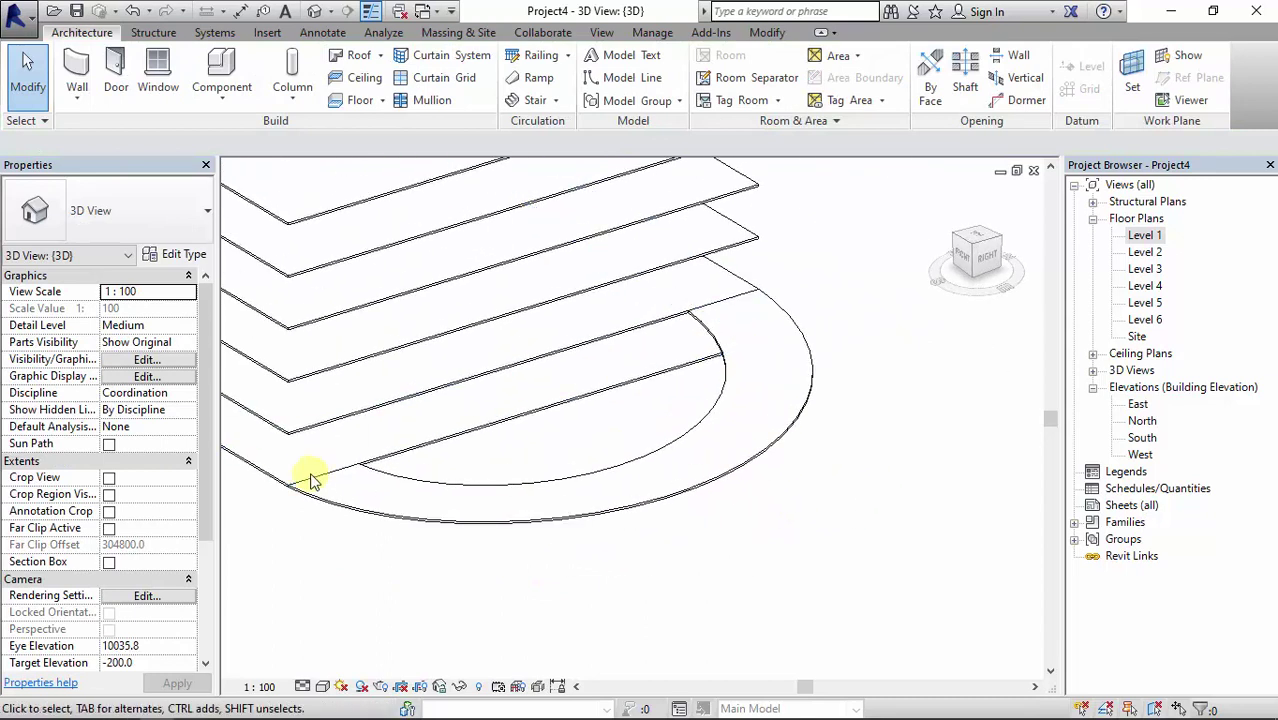
Paste the sloped half-ring ramp floor aligned onto Levels 2, 3, 4 and 5
{"action": "middle_click_drag", "start_coordinate": [731, 380], "coordinate": [783, 465]}
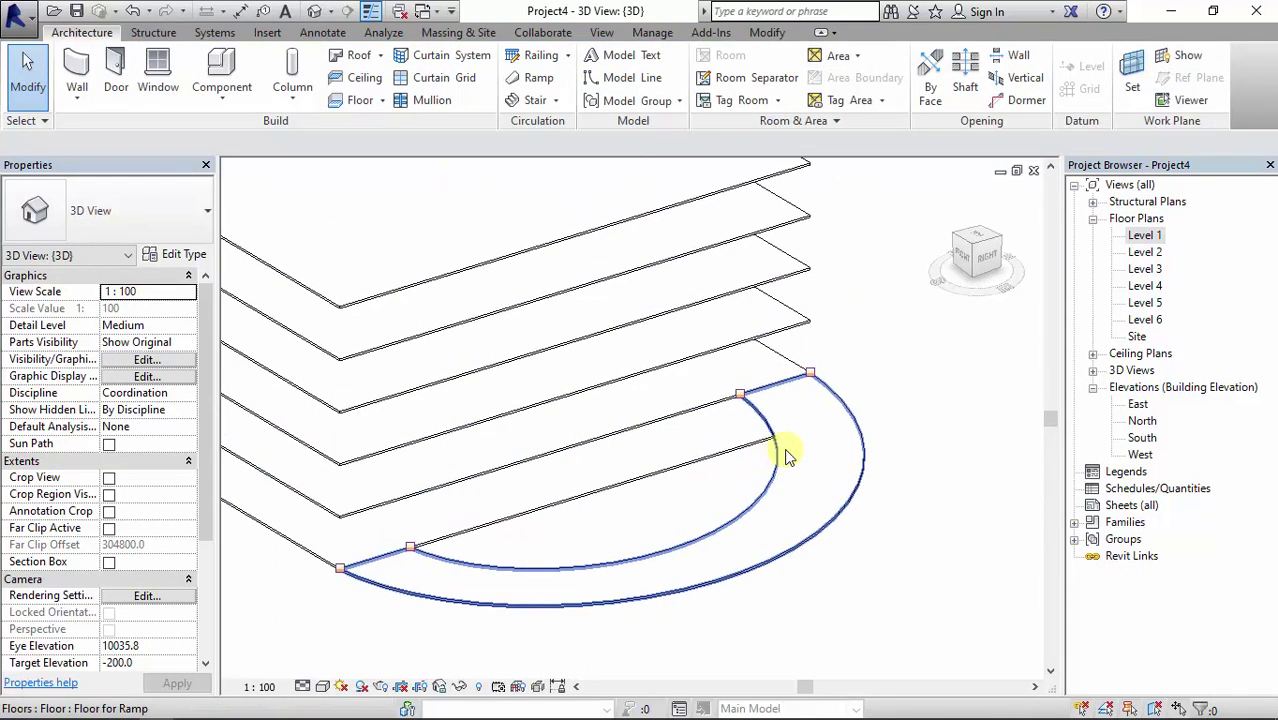
{"action": "left_click", "coordinate": [786, 456]}
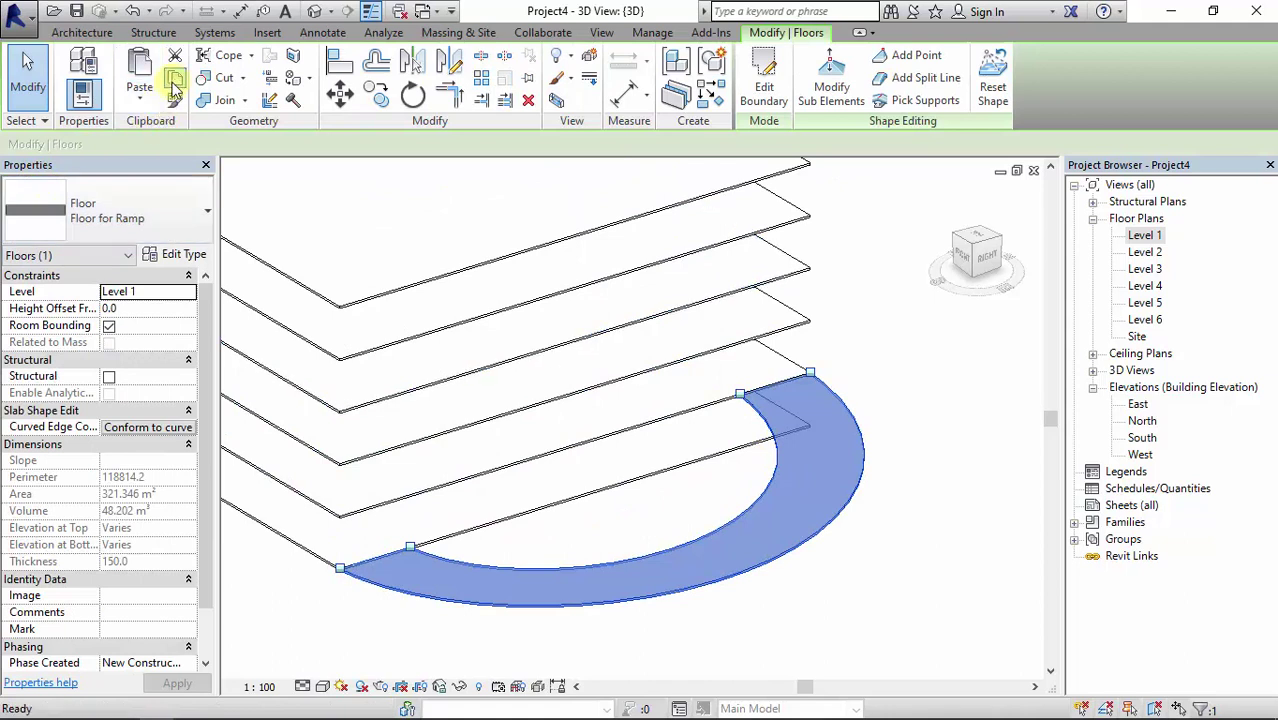
{"action": "left_click", "coordinate": [145, 107]}
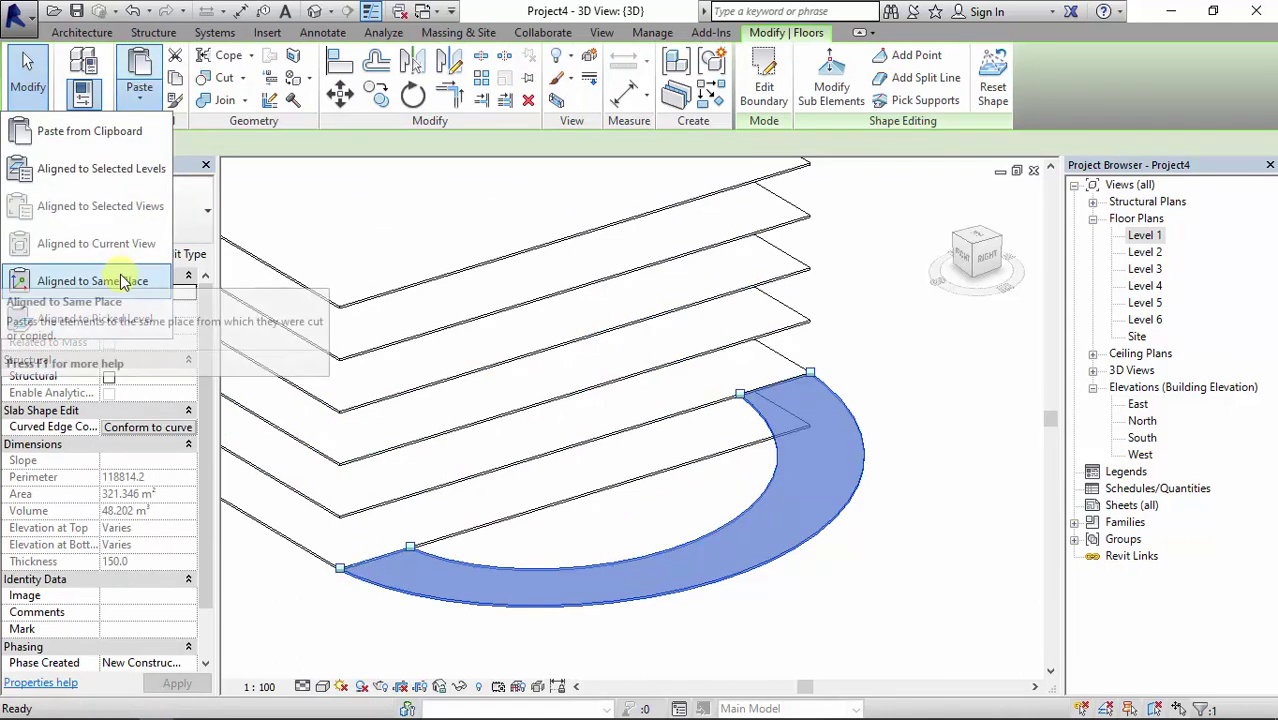
{"action": "left_click", "coordinate": [137, 168]}
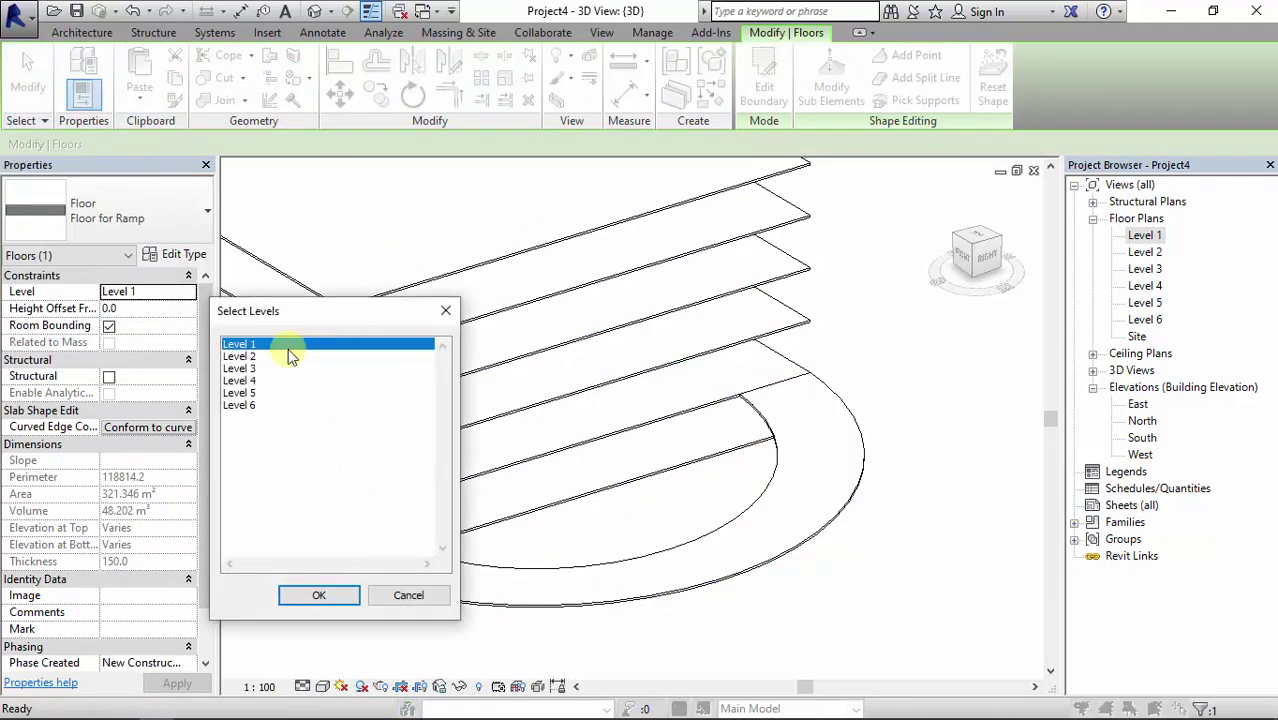
{"action": "left_click", "coordinate": [240, 357]}
{"action": "left_click", "coordinate": [255, 394], "text": "shift"}
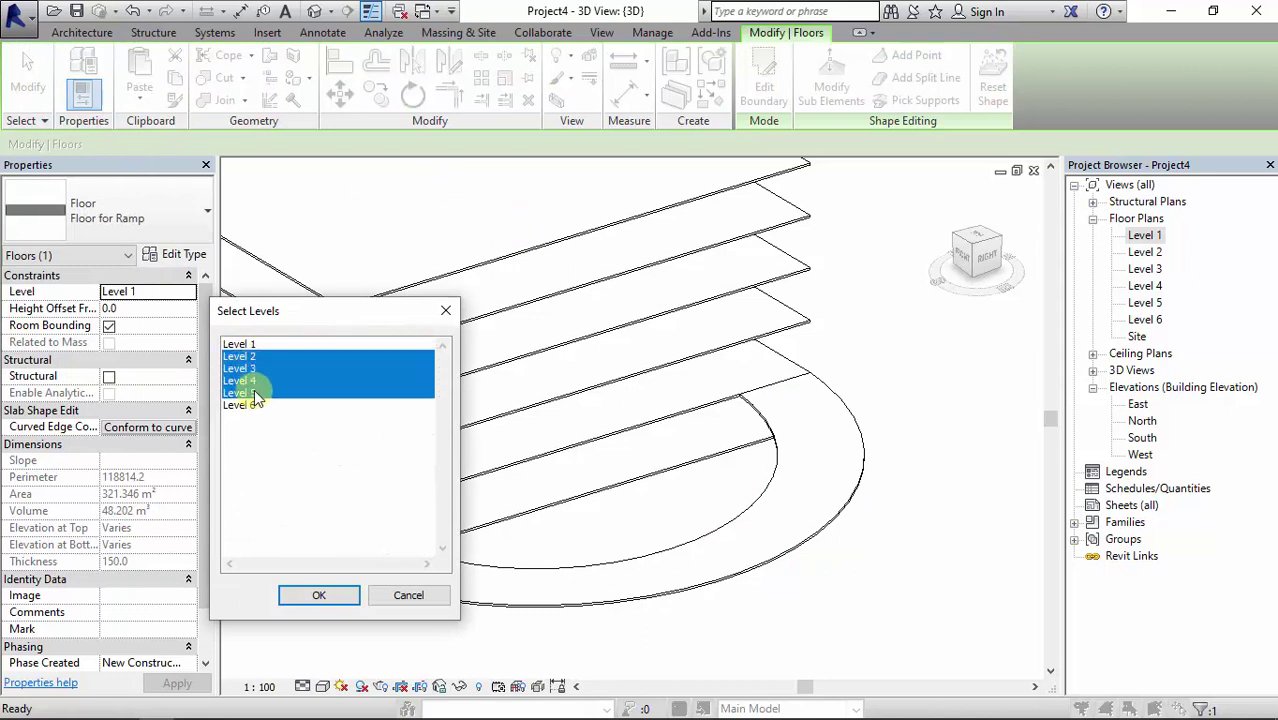
{"action": "left_click", "coordinate": [321, 596]}
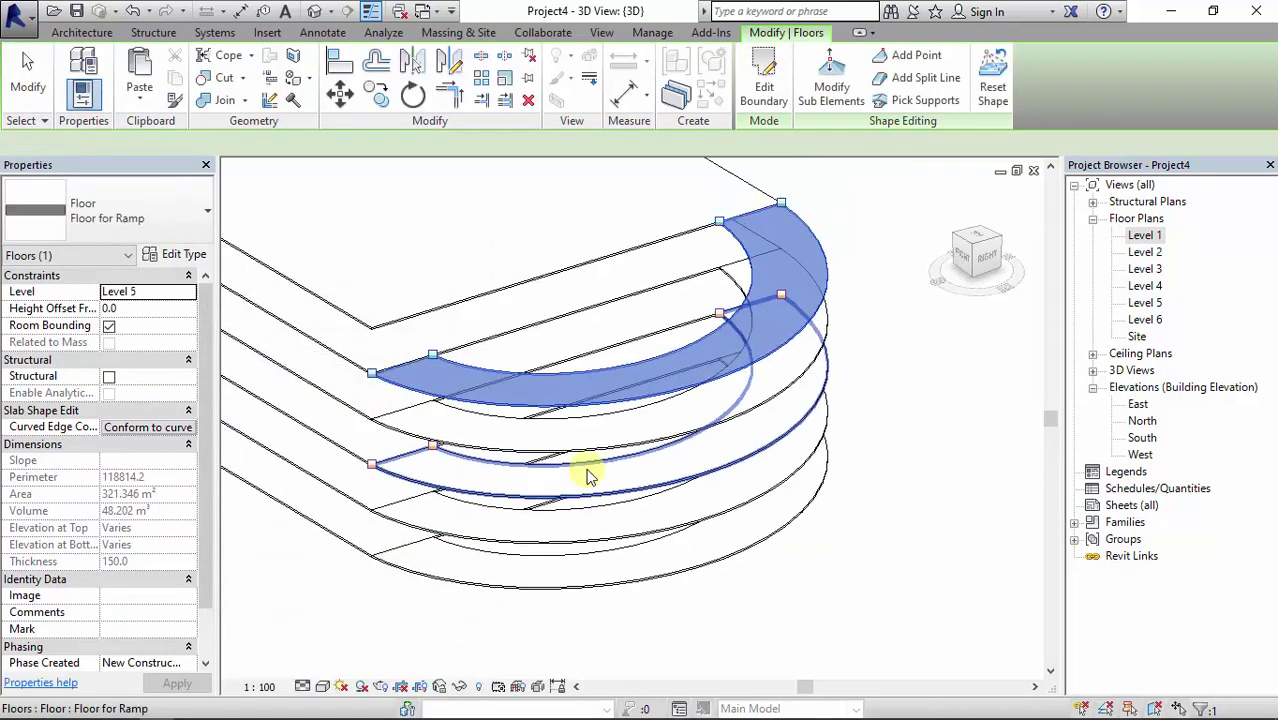
{"action": "left_click", "coordinate": [665, 598]}
{"action": "middle_click_drag", "start_coordinate": [665, 598], "coordinate": [725, 322], "text": "shift"}
{"action": "middle_click_drag", "start_coordinate": [654, 524], "coordinate": [574, 556], "text": "shift"}
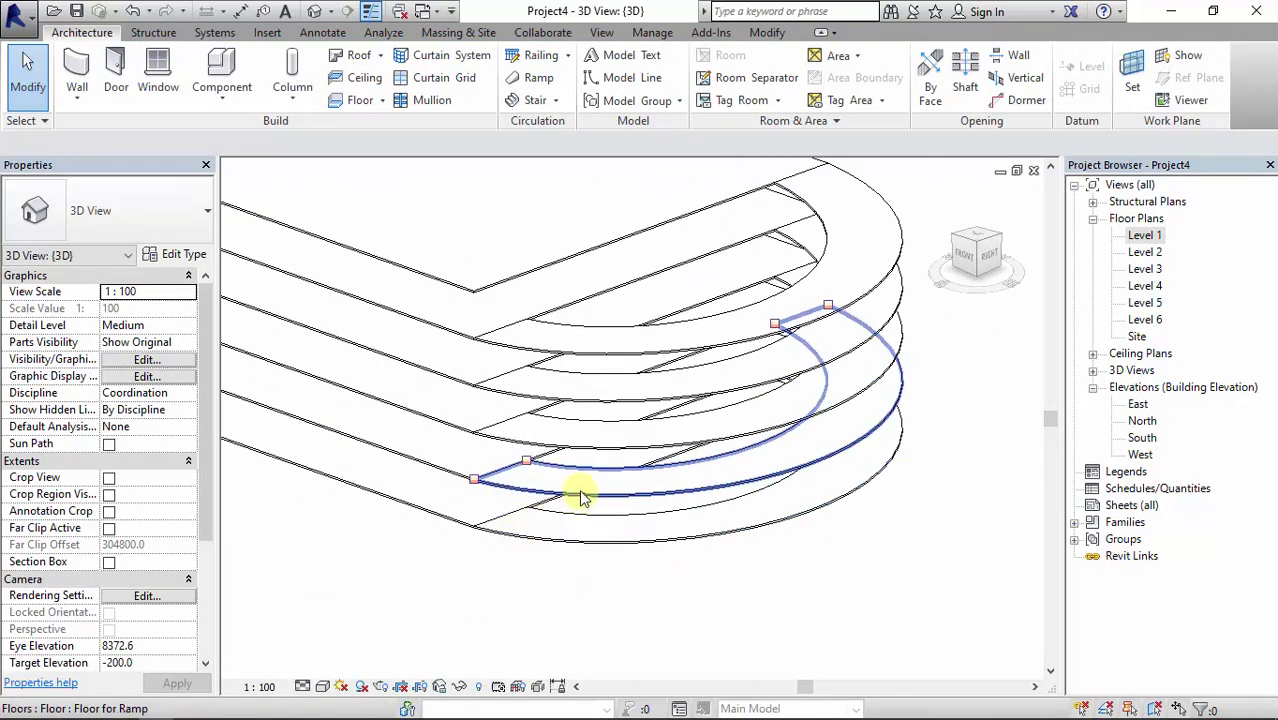
{"action": "middle_click_drag", "start_coordinate": [542, 514], "coordinate": [449, 537], "text": "shift"}
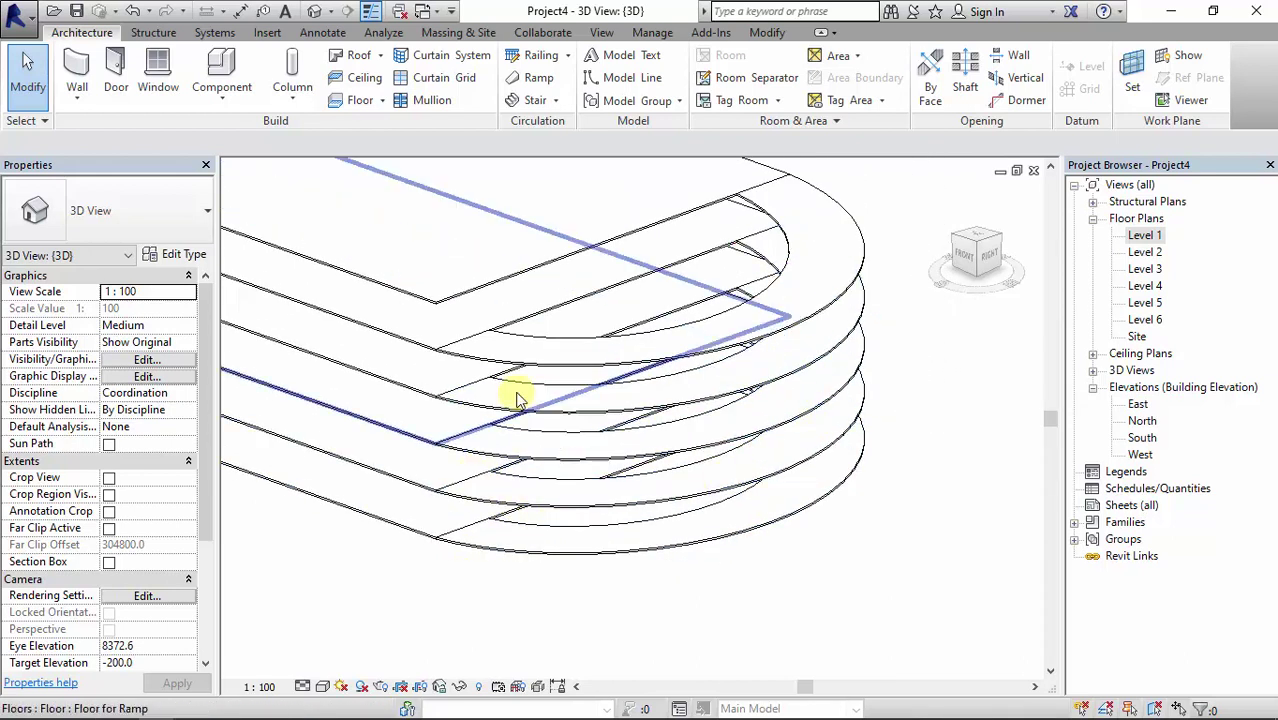
{"action": "middle_click_drag", "start_coordinate": [633, 305], "coordinate": [676, 359], "text": "shift"}
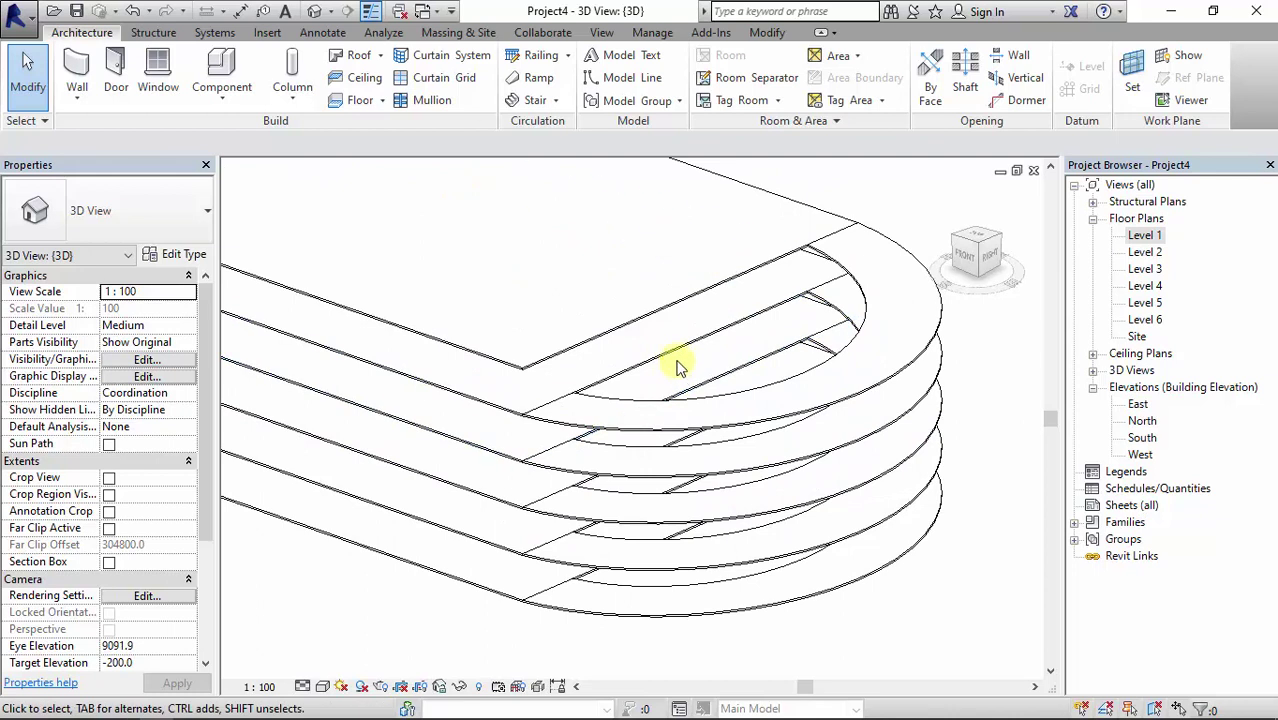
{"action": "scroll", "coordinate": [676, 367], "scroll_direction": "down", "scroll_amount": 2}
{"action": "scroll", "coordinate": [676, 360], "scroll_direction": "down", "scroll_amount": 3}
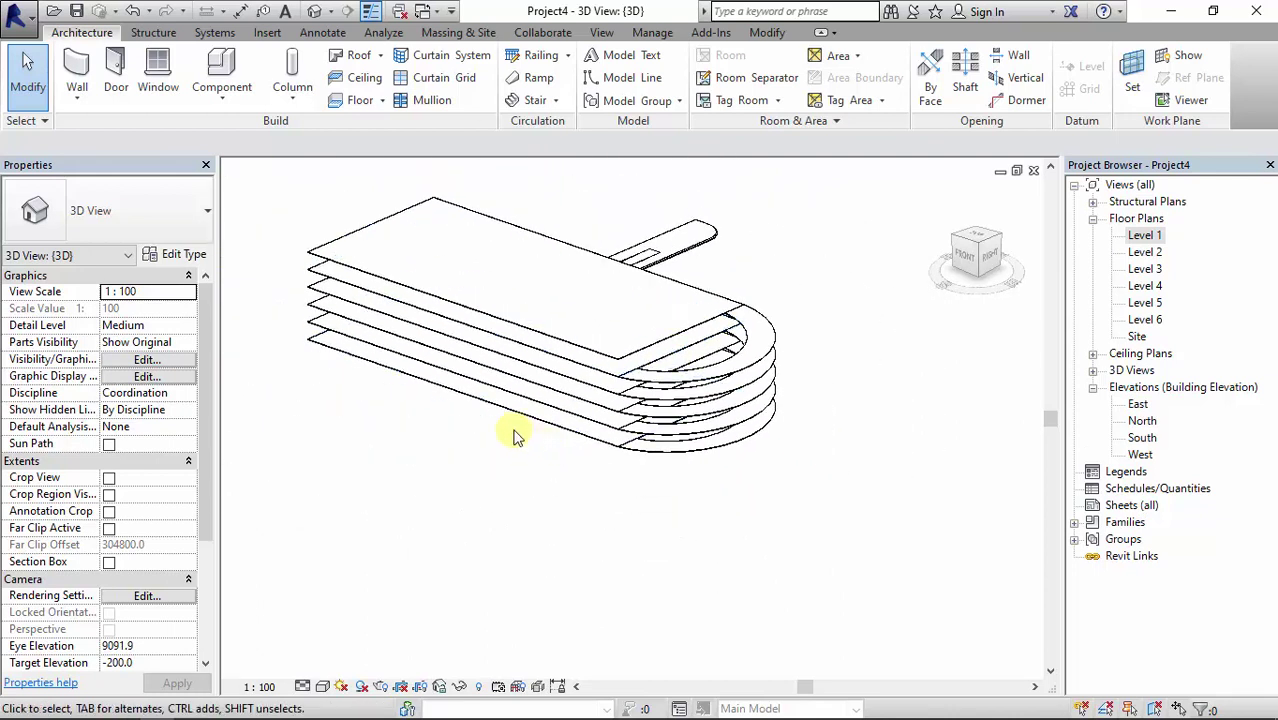
{"action": "middle_click_drag", "start_coordinate": [513, 434], "coordinate": [742, 522], "text": "shift"}
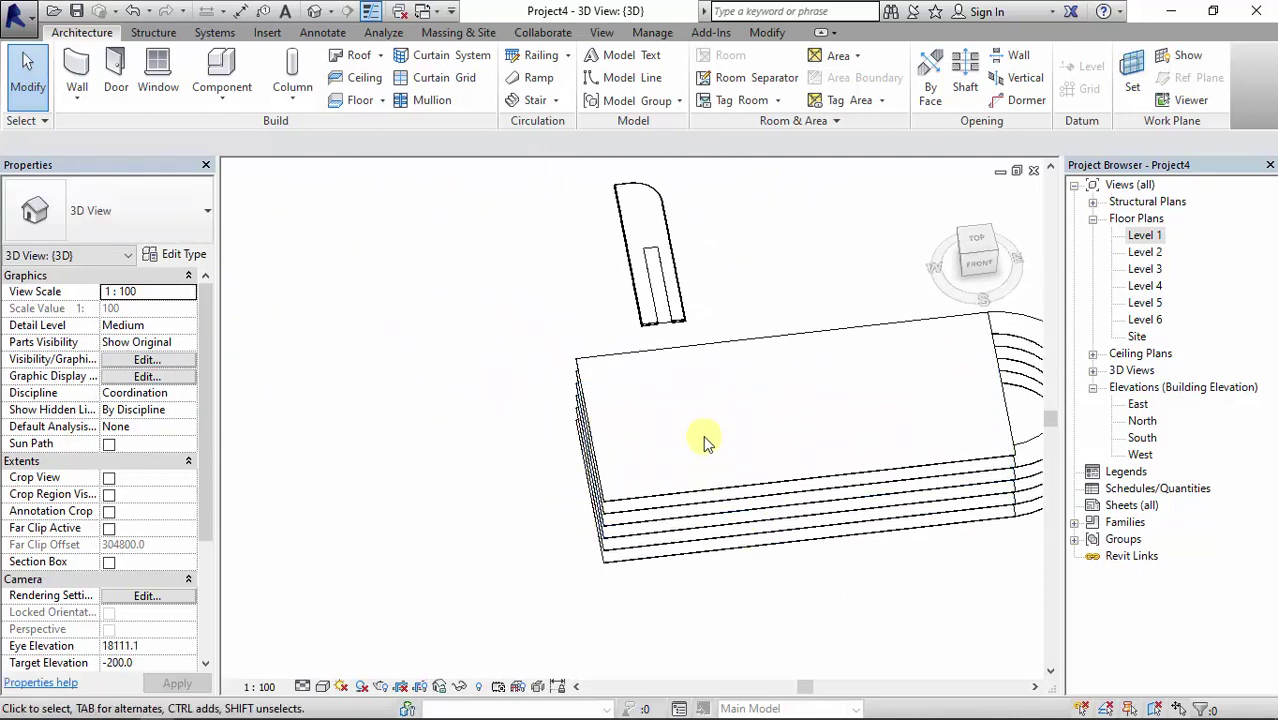
{"action": "middle_click_drag", "start_coordinate": [577, 385], "coordinate": [395, 310], "text": "shift"}
{"action": "scroll", "coordinate": [604, 470], "scroll_direction": "up", "scroll_amount": 3}
{"action": "middle_click_drag", "start_coordinate": [613, 556], "coordinate": [682, 537], "text": "shift"}
{"action": "middle_click_drag", "start_coordinate": [718, 459], "coordinate": [690, 465], "text": "shift"}
{"action": "middle_click_drag", "start_coordinate": [614, 450], "coordinate": [646, 539]}
{"action": "scroll", "coordinate": [646, 540], "scroll_direction": "down", "scroll_amount": 3}
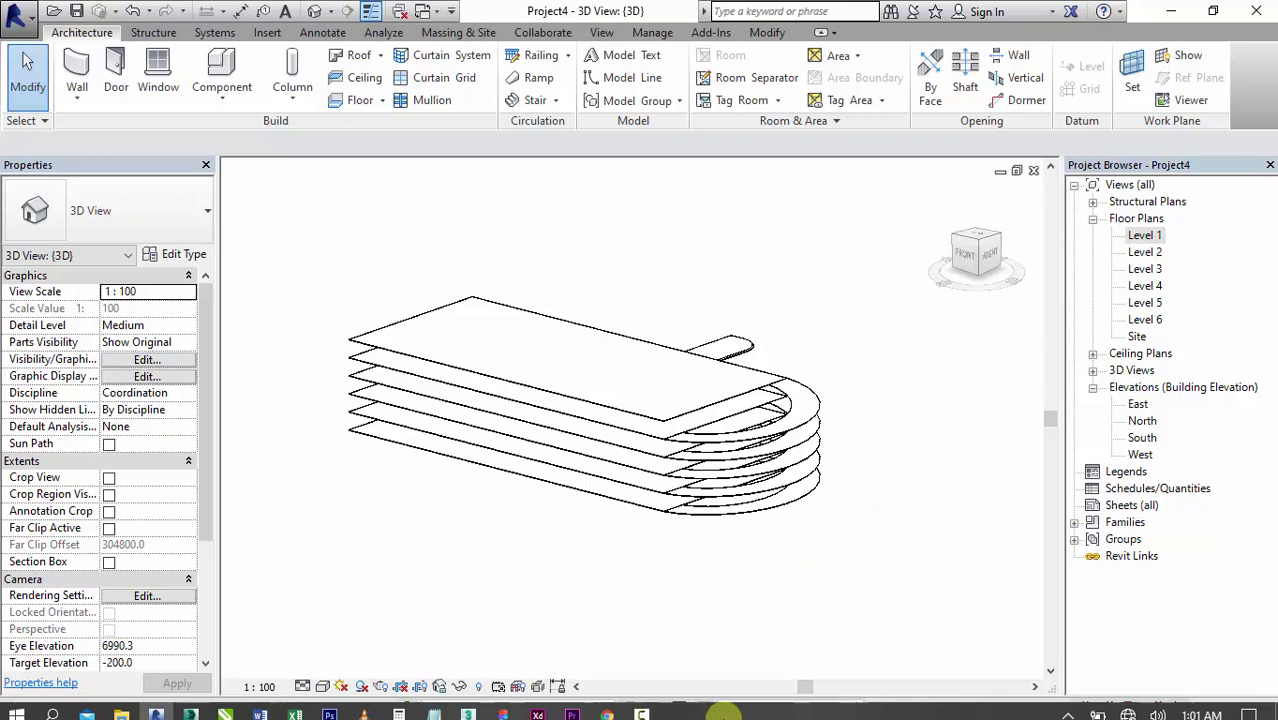
{"action": "left_click", "coordinate": [641, 706]}
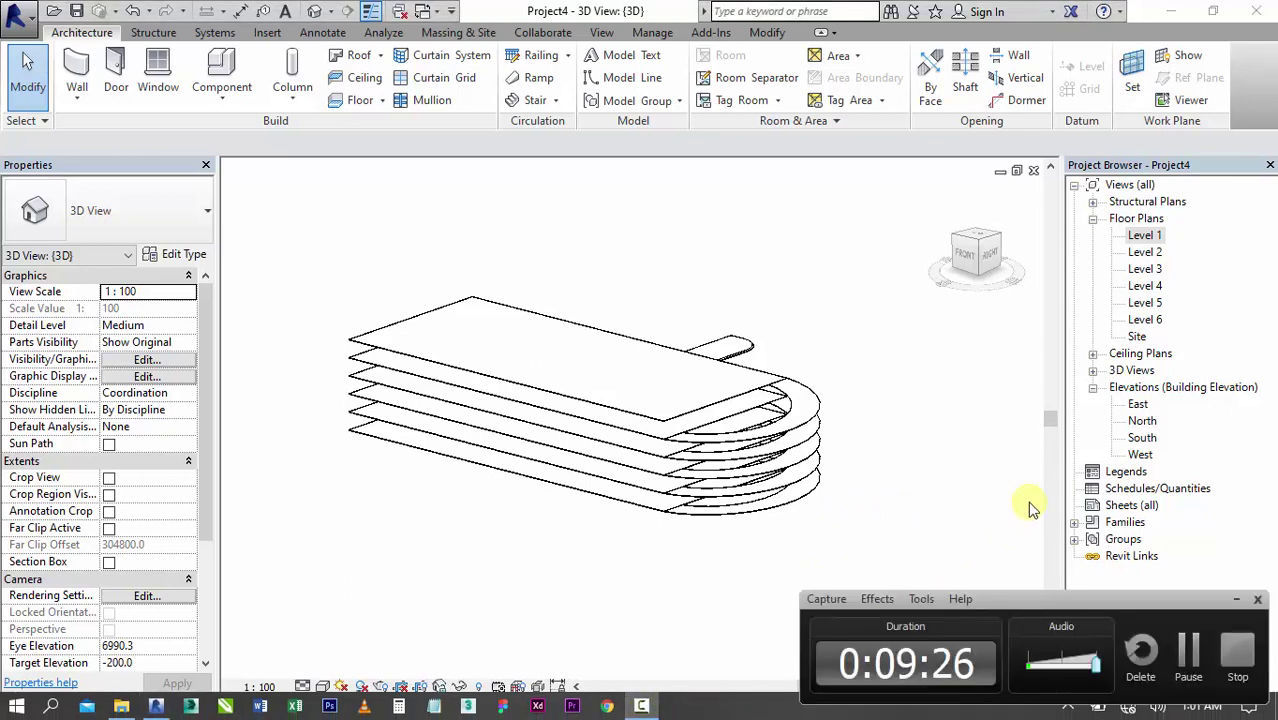